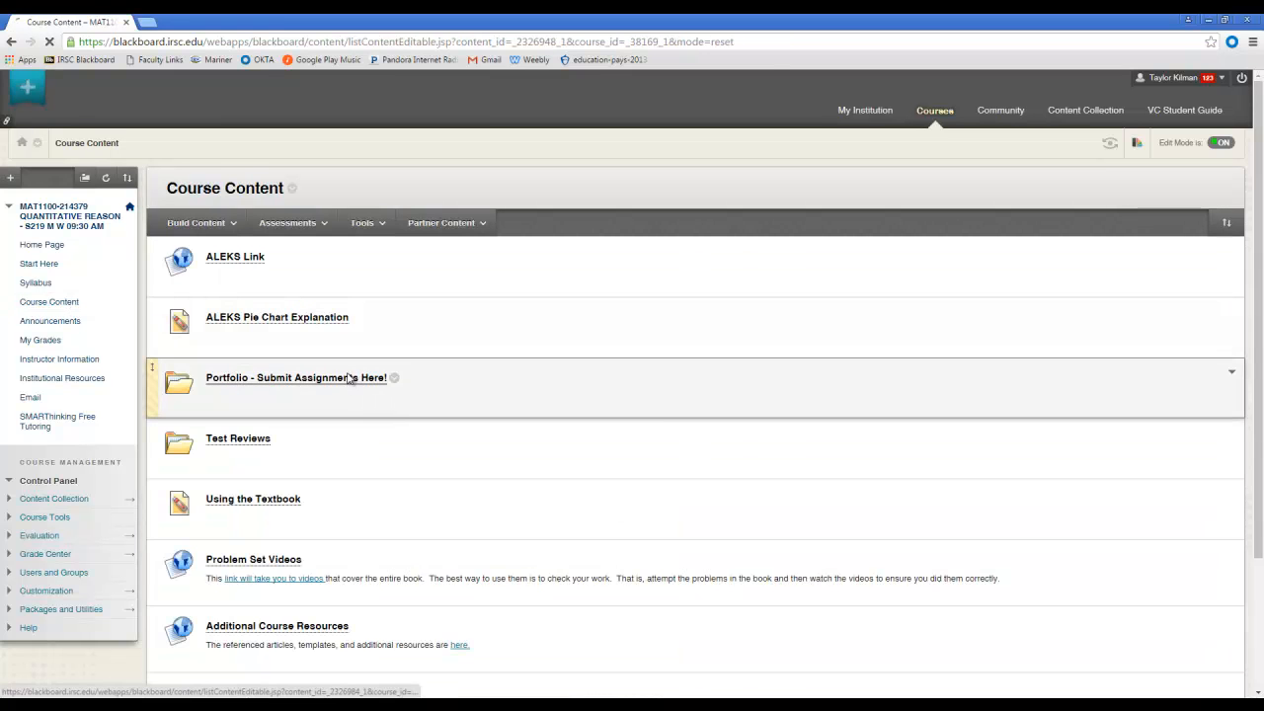
Open the Portfolio - Submit Assignments Here! folder and highlight the Page 59, Lesson 1.7, Technology 1 & 2 assignment in the directions.
left_click(346, 377)
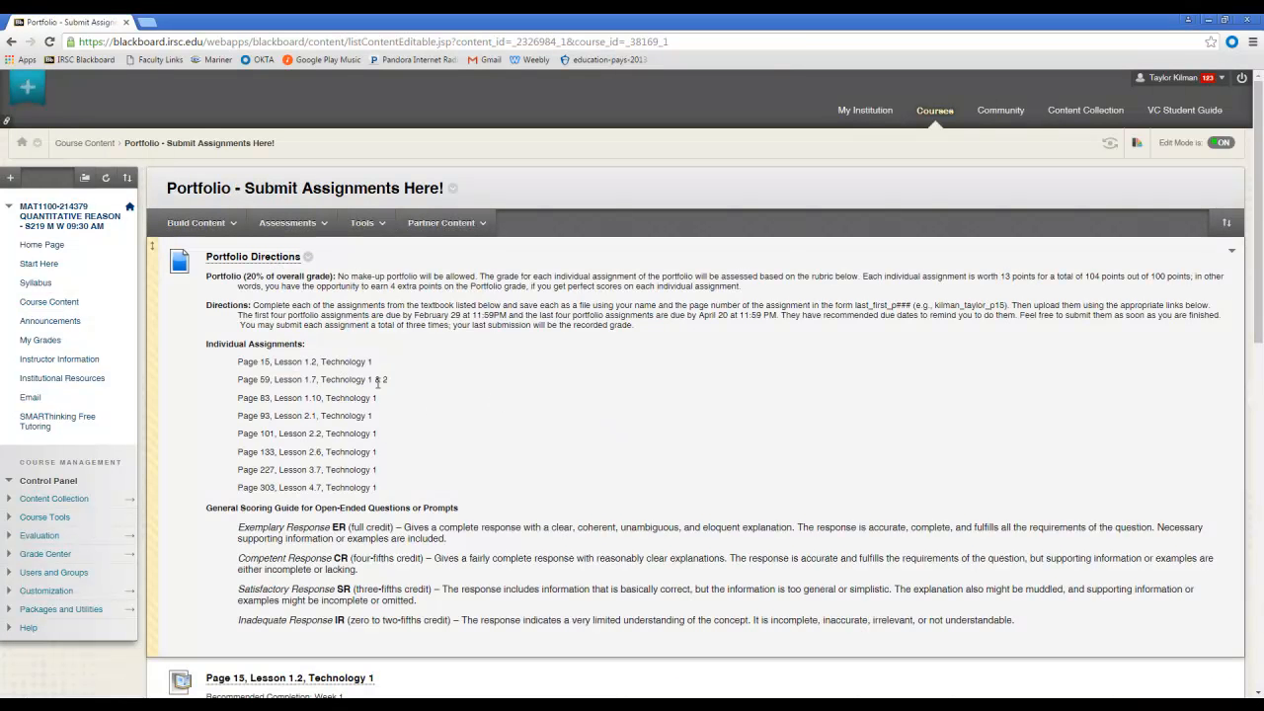
left_click_drag(390, 379, 237, 380)
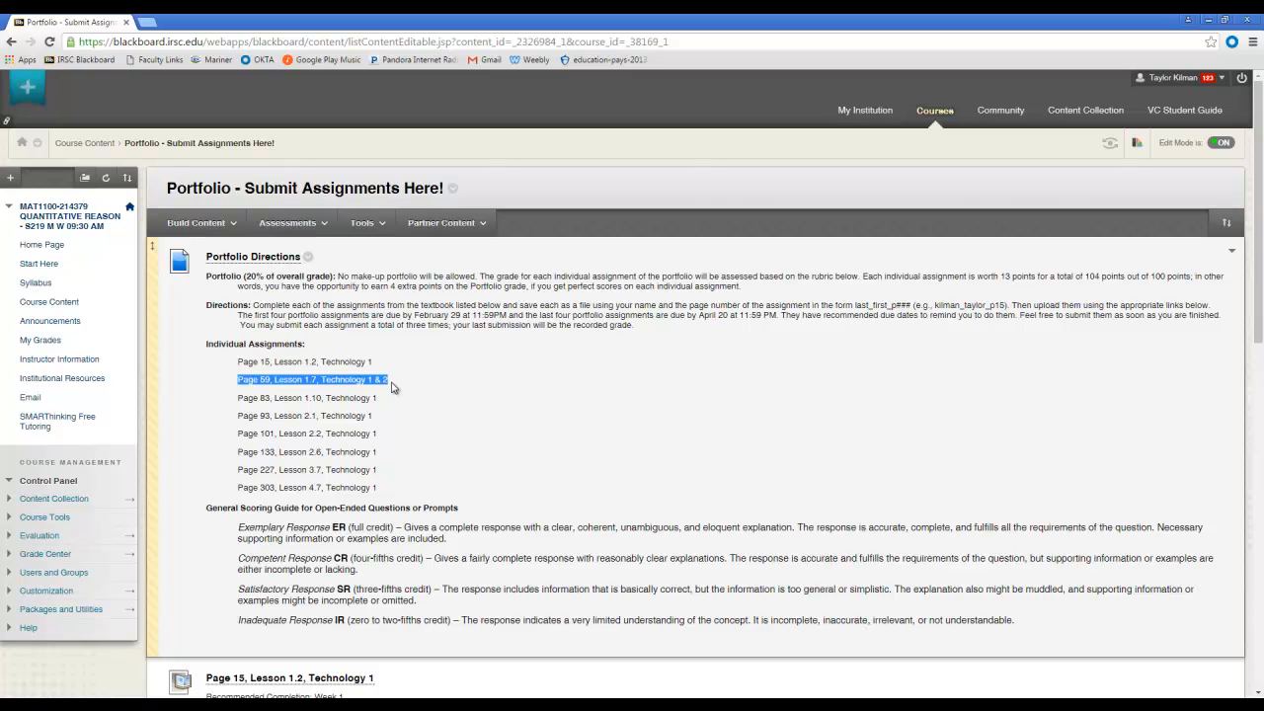
scroll(471, 427, "down", 6)
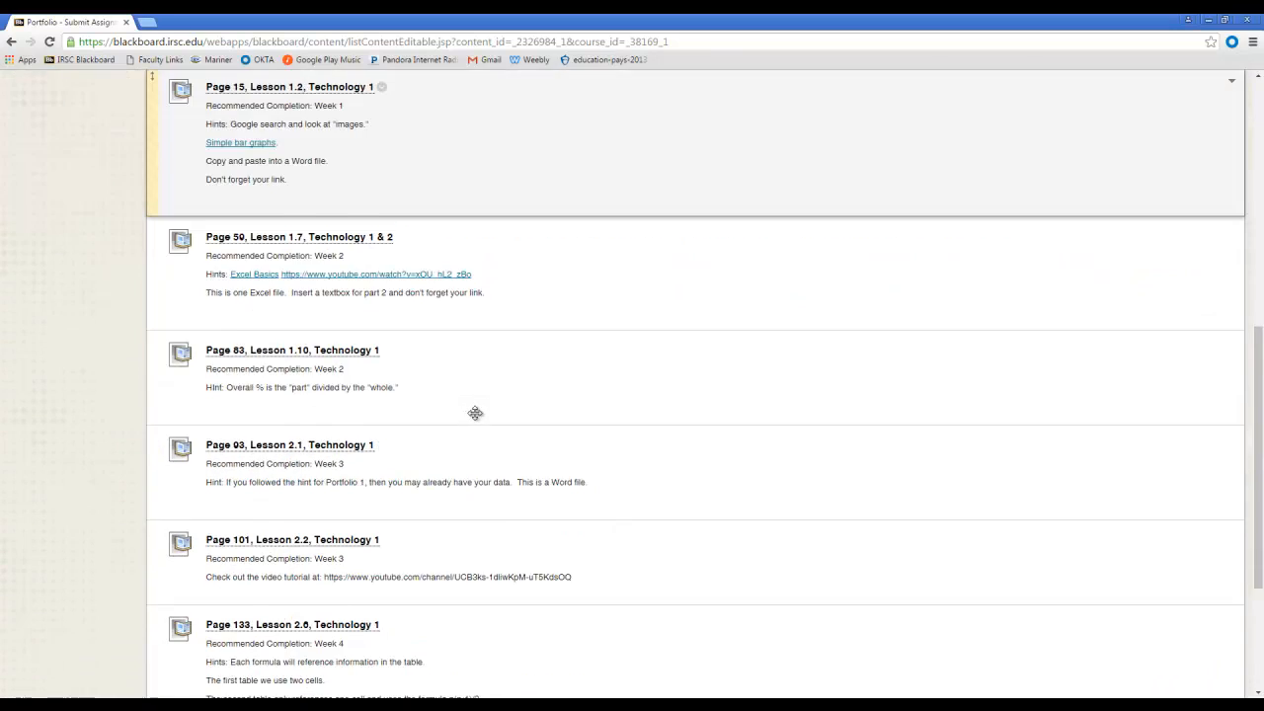
scroll(475, 413, "up", 6)
Switch to the ALEKS eBook and read both Technology tasks of the 1-7 Portfolio, highlighting the second task's web search warning.
left_click(181, 705)
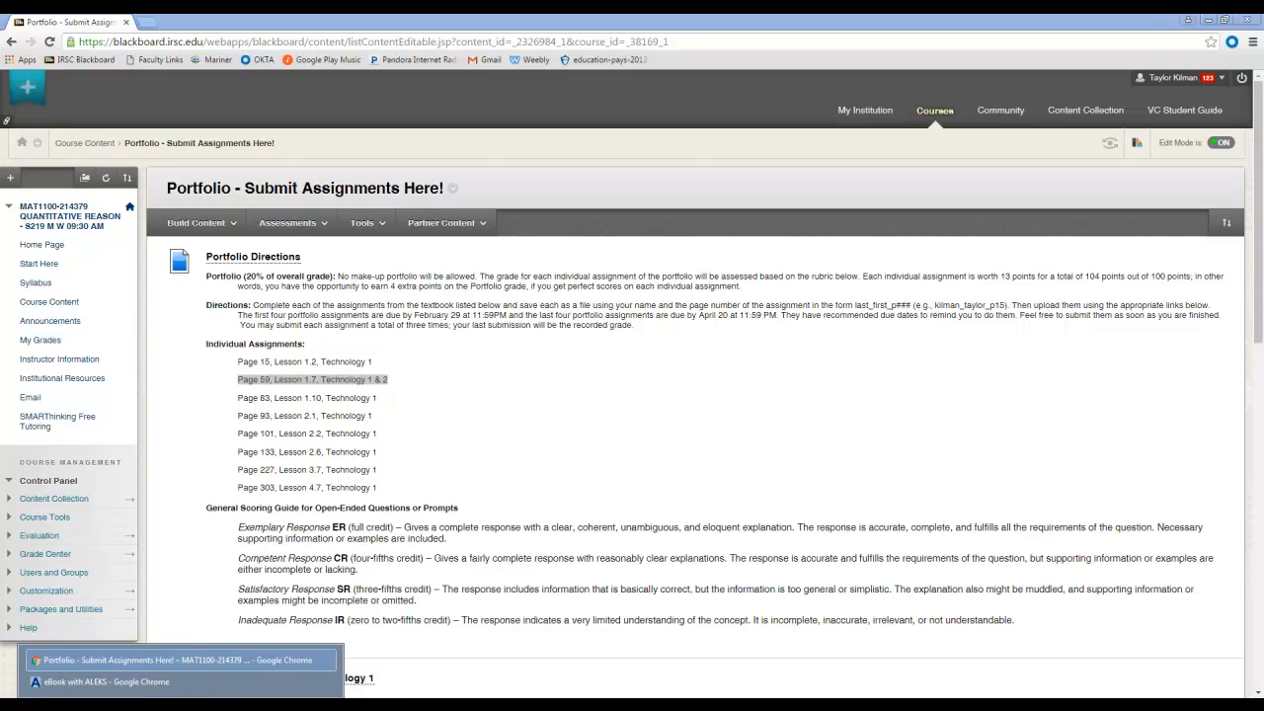
left_click(164, 682)
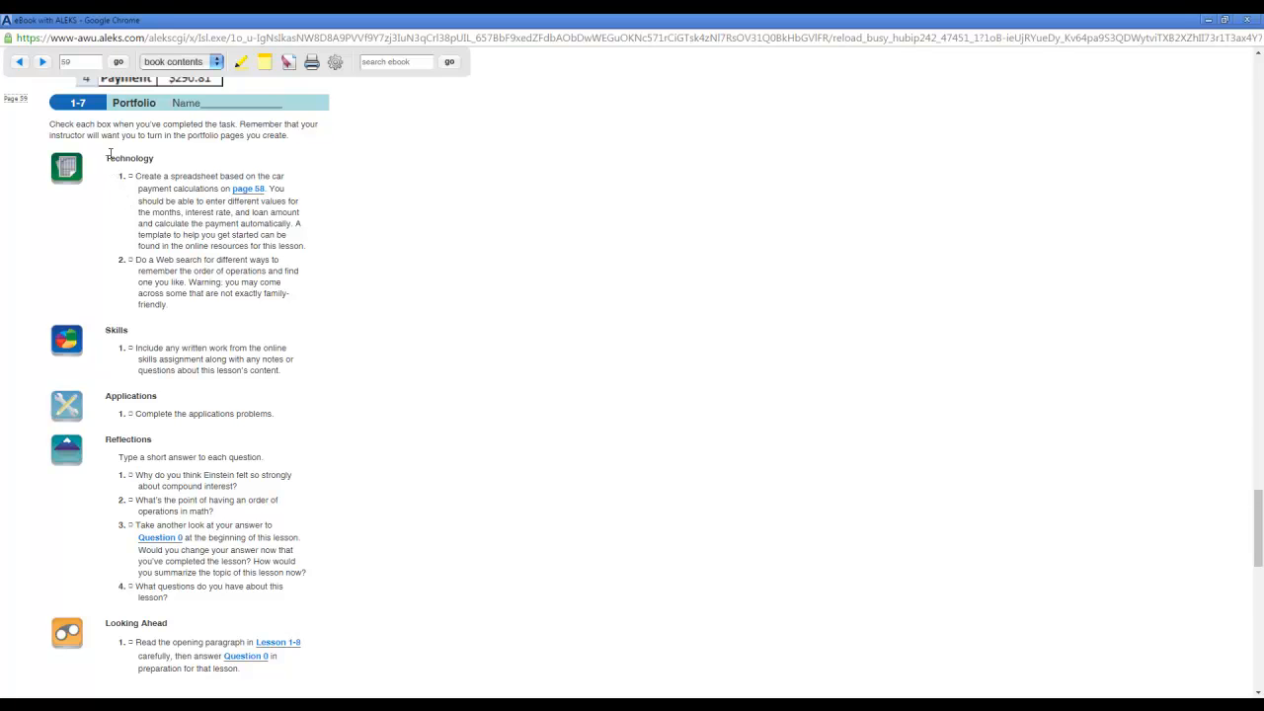
left_click_drag(106, 158, 220, 305)
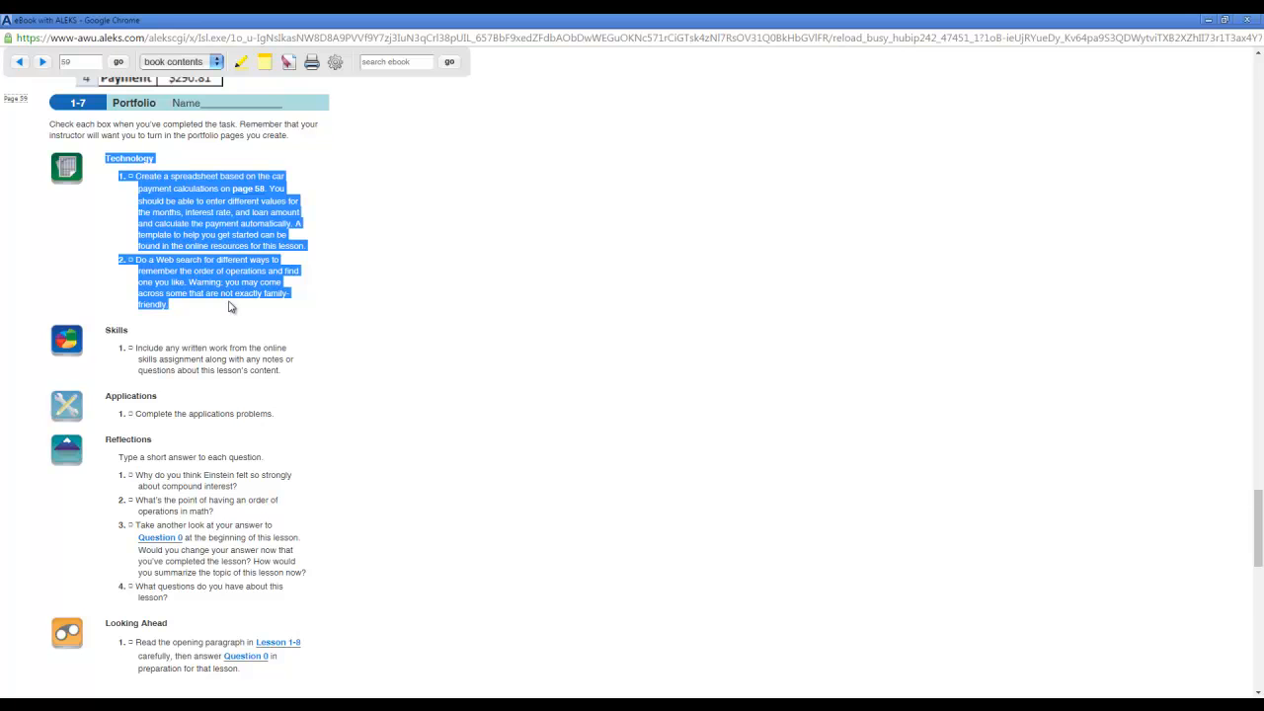
left_click(453, 318)
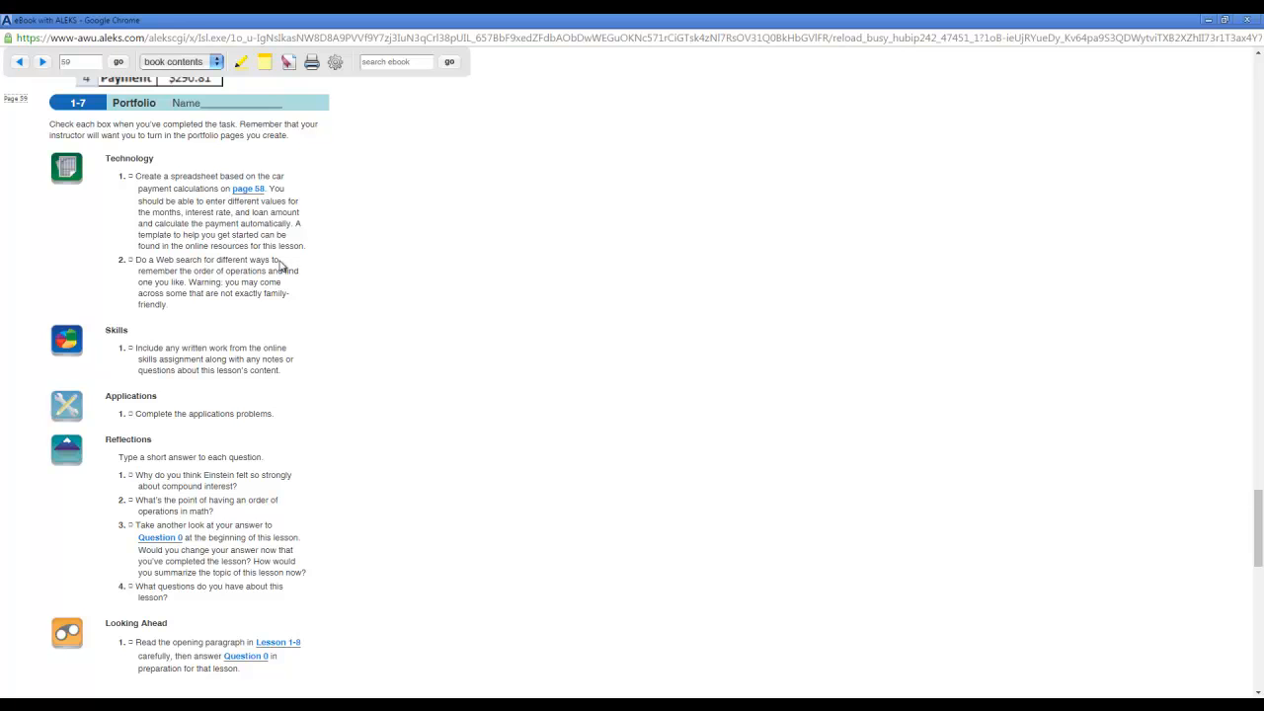
left_click_drag(137, 259, 296, 325)
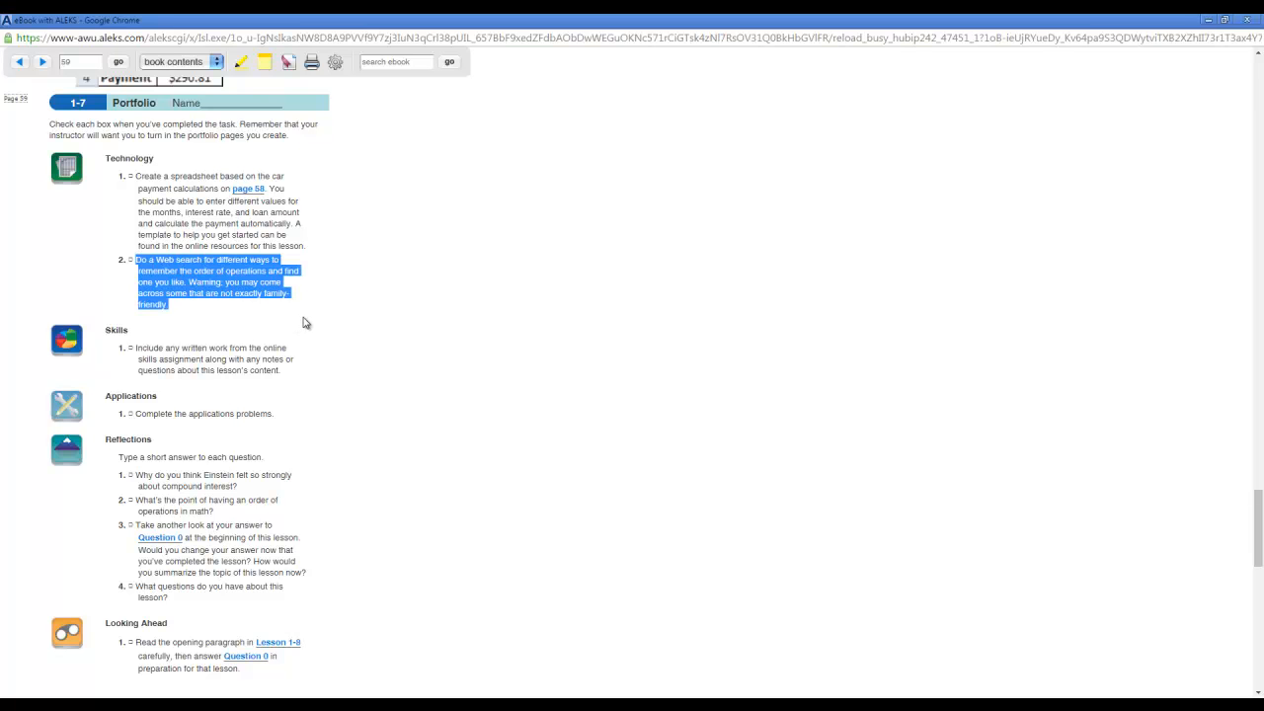
left_click(338, 315)
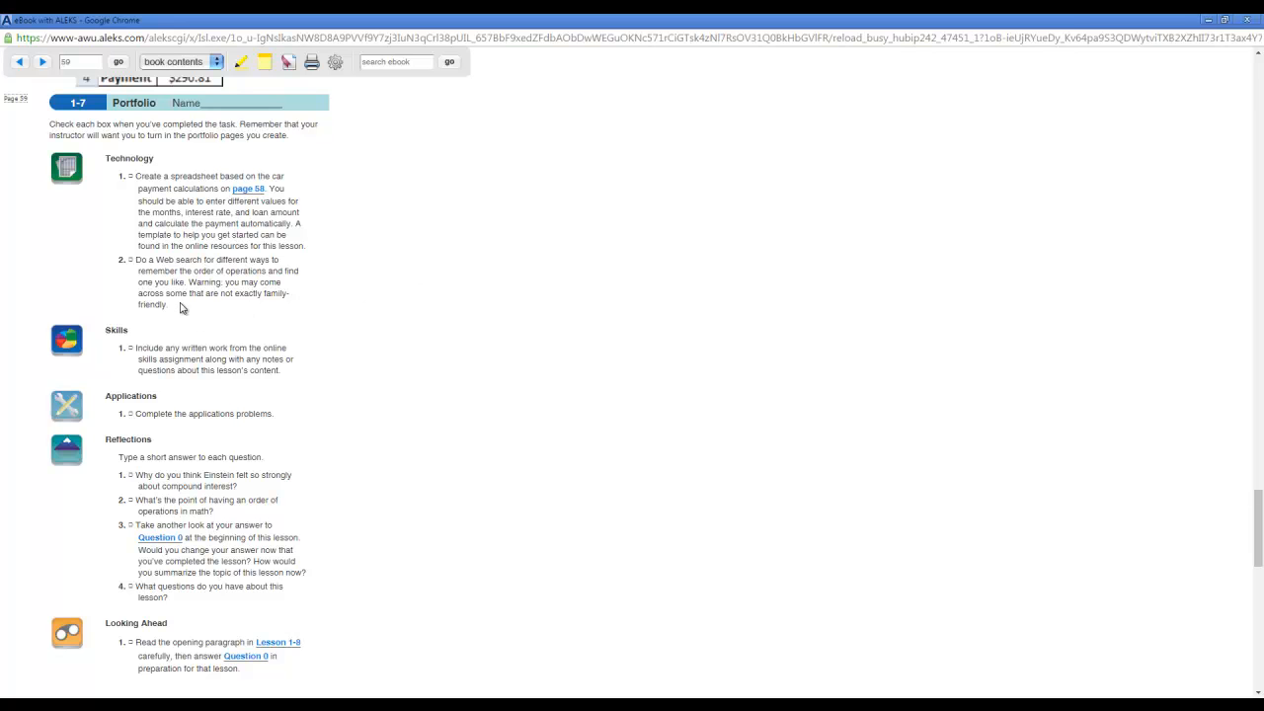
left_click_drag(179, 310, 189, 282)
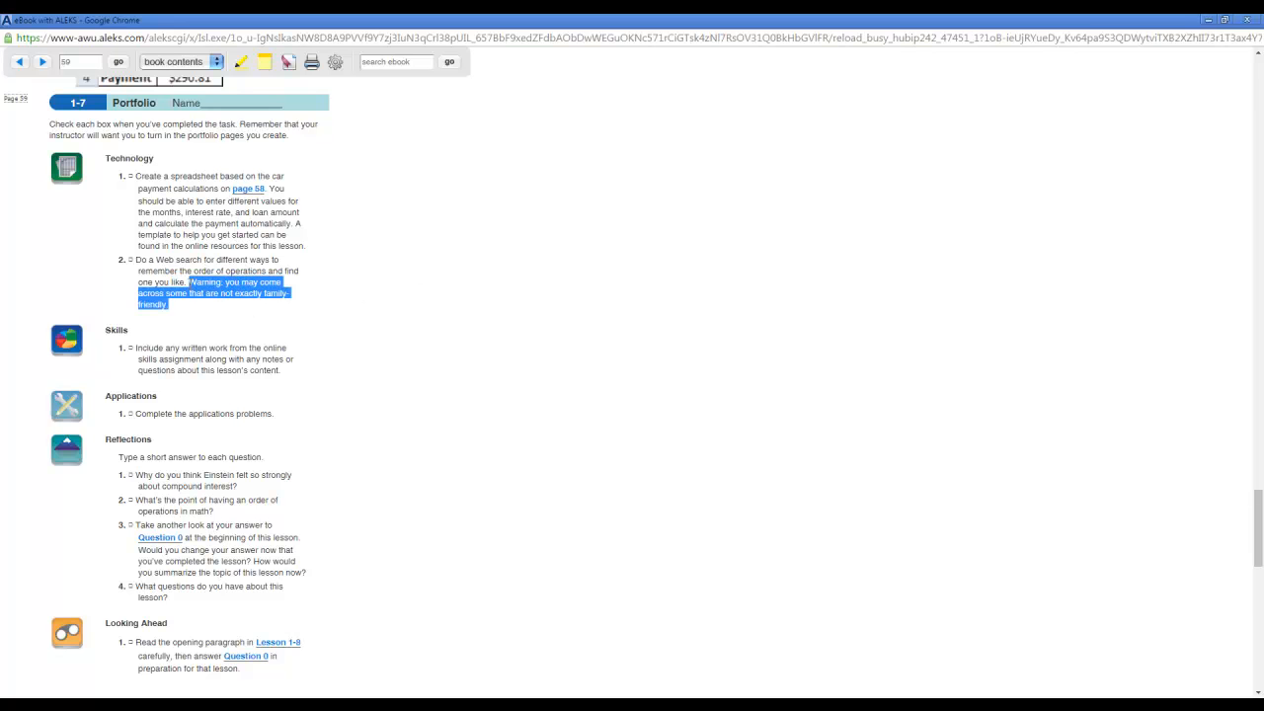
left_click(218, 313)
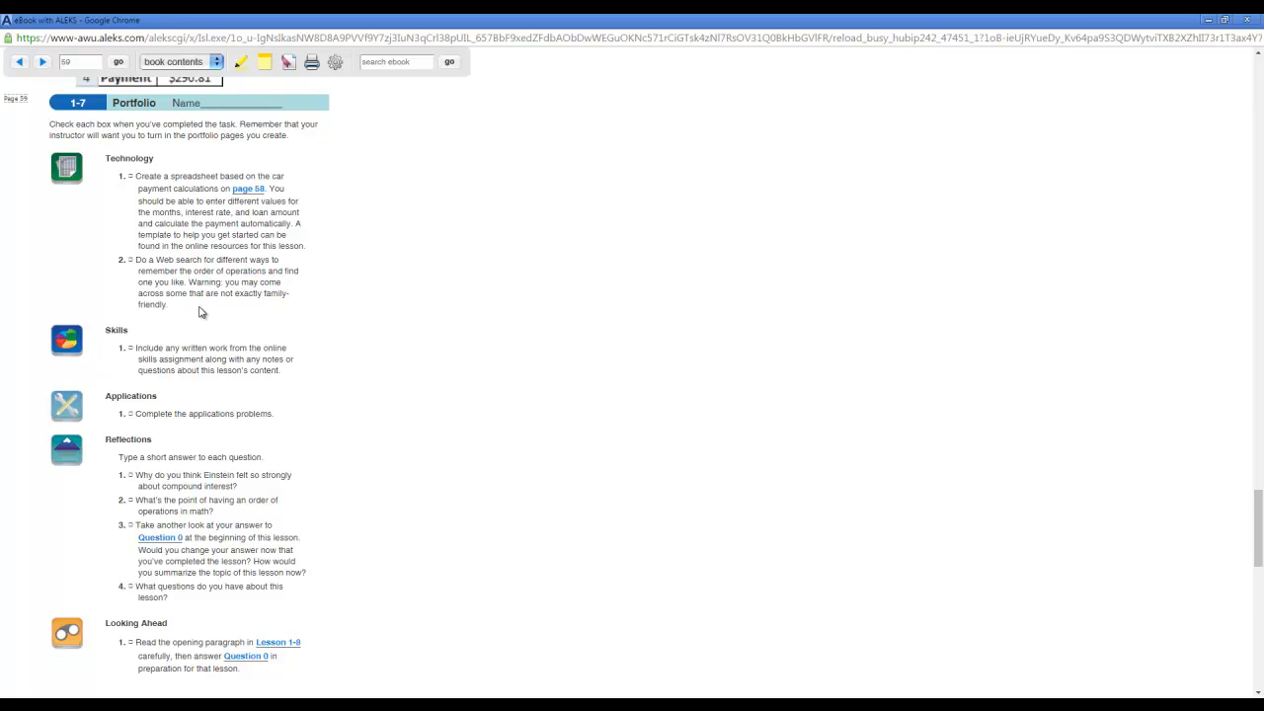
left_click_drag(186, 299, 189, 283)
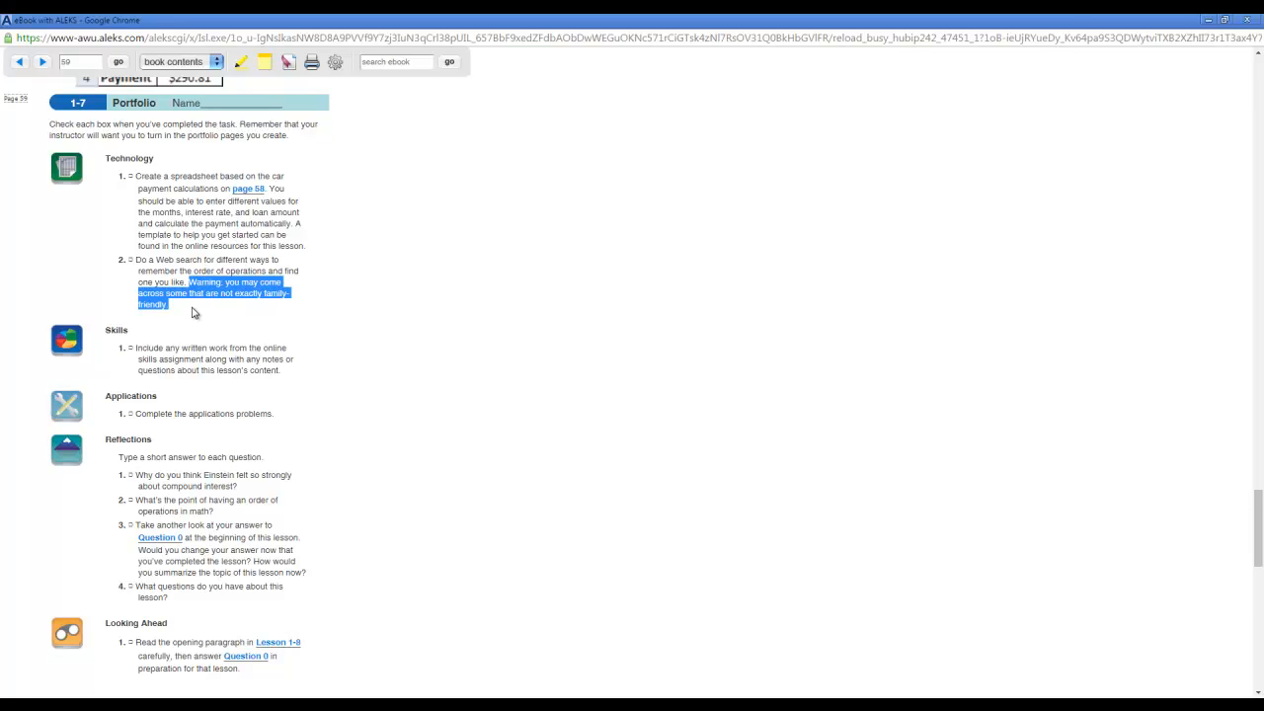
left_click(192, 312)
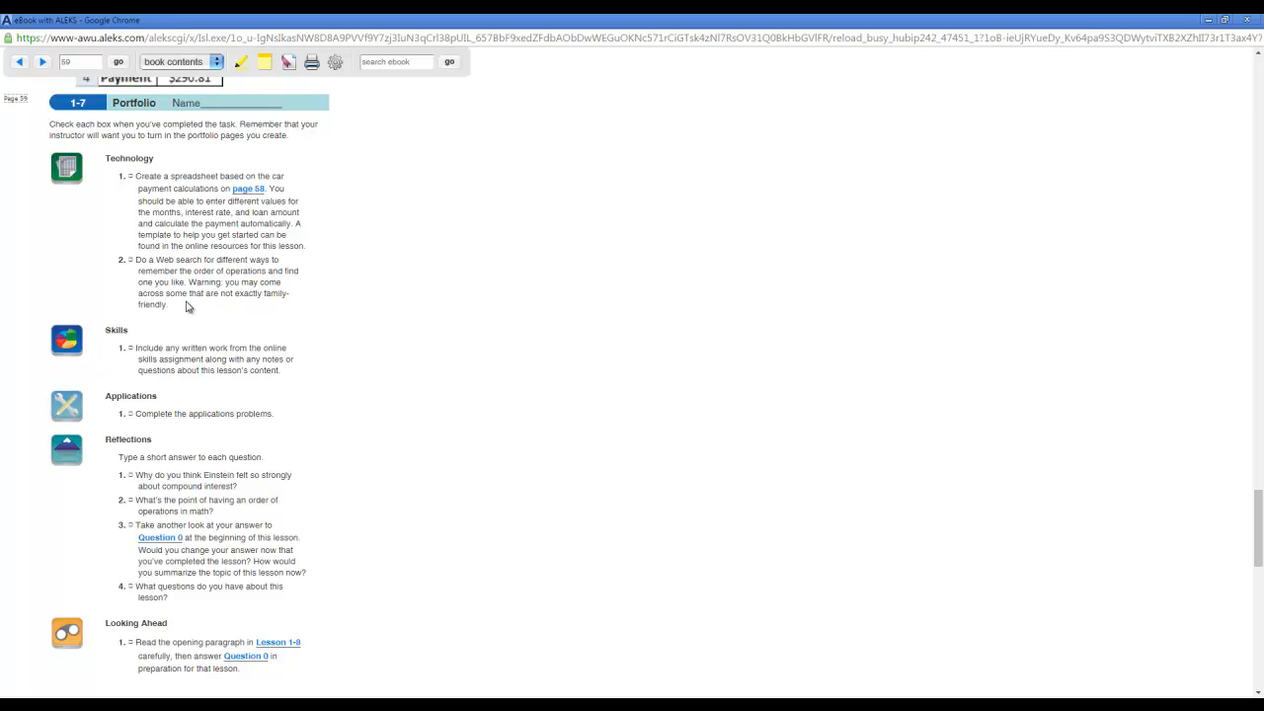
Switch back to Blackboard and open Additional Course Resources from the Course Content page.
mouse_move(181, 706)
left_click(170, 659)
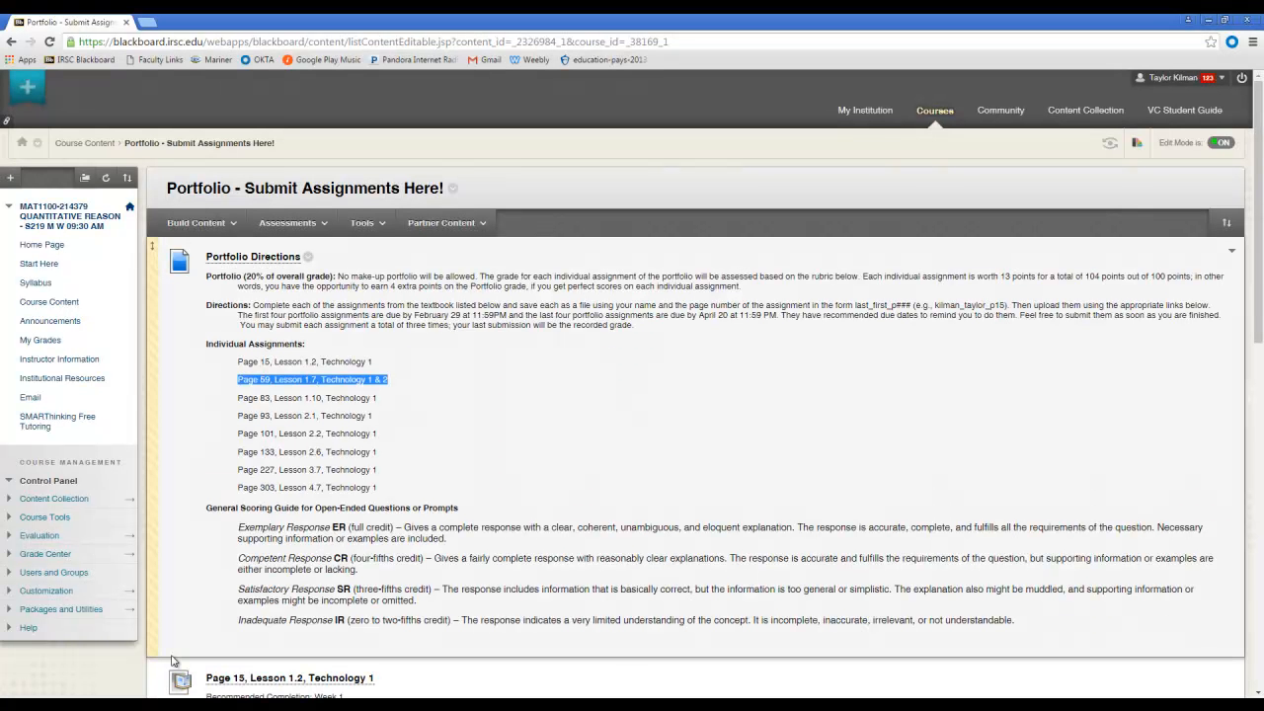
left_click(562, 425)
left_click(74, 307)
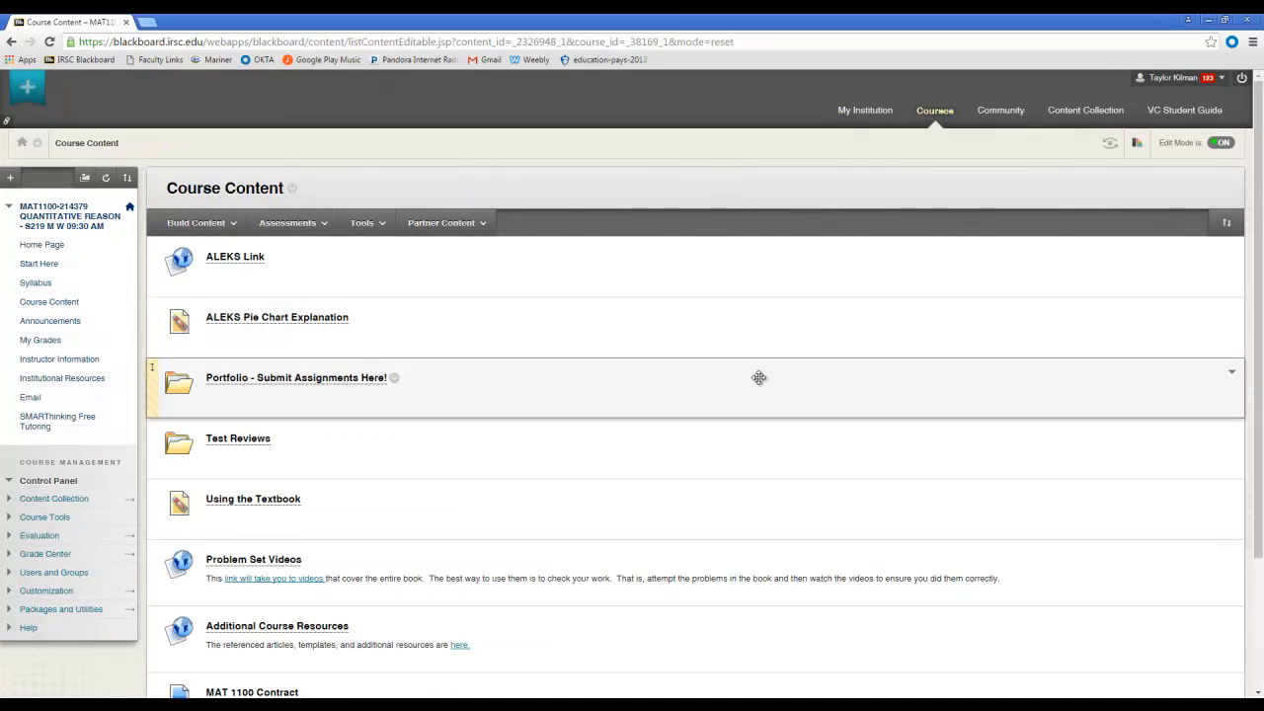
left_click_drag(1260, 233, 1260, 358)
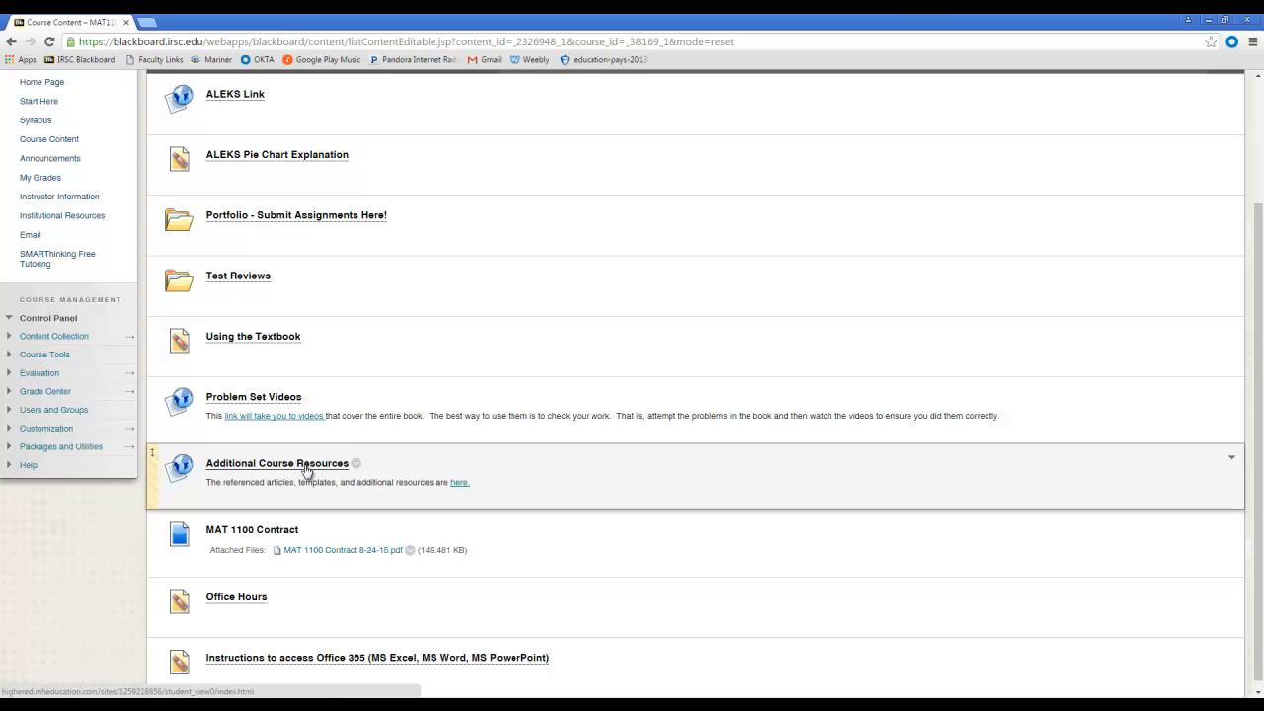
left_click(307, 472)
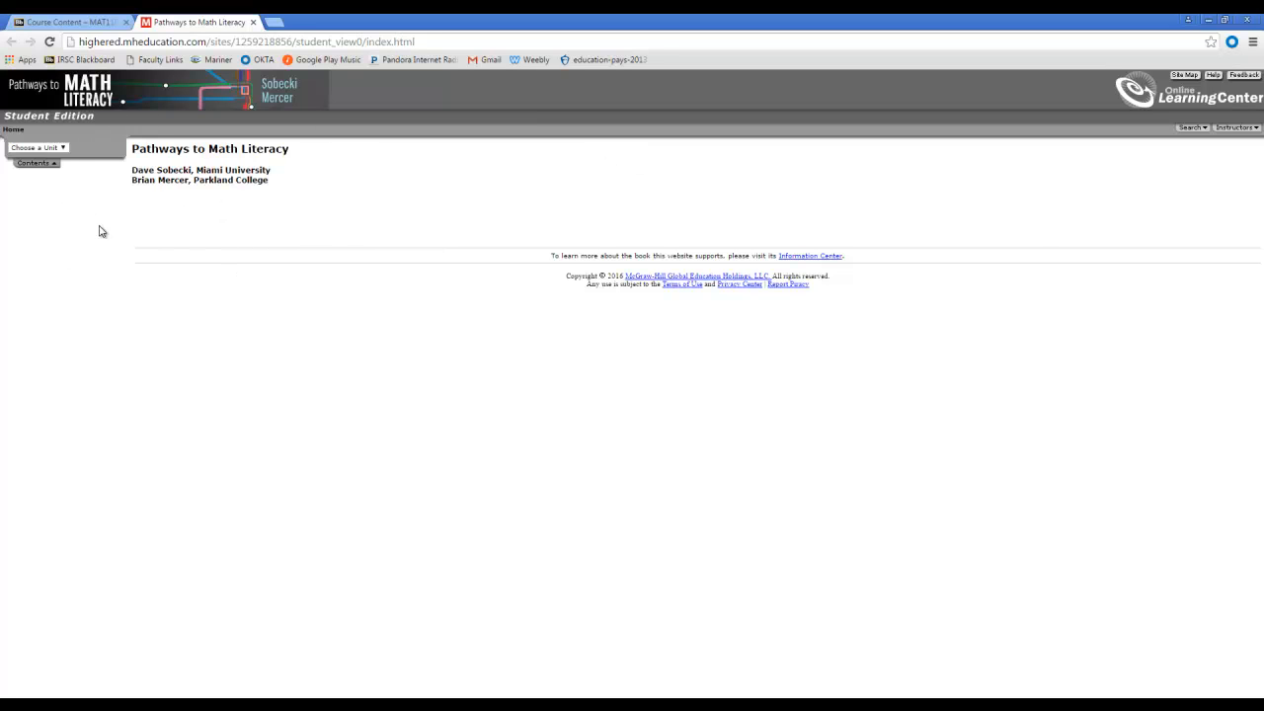
Open the 1_7_Car_payment_Student_version spreadsheet from the Unit 1 Lesson 1-7 Resources in Excel and enable editing.
left_click(65, 148)
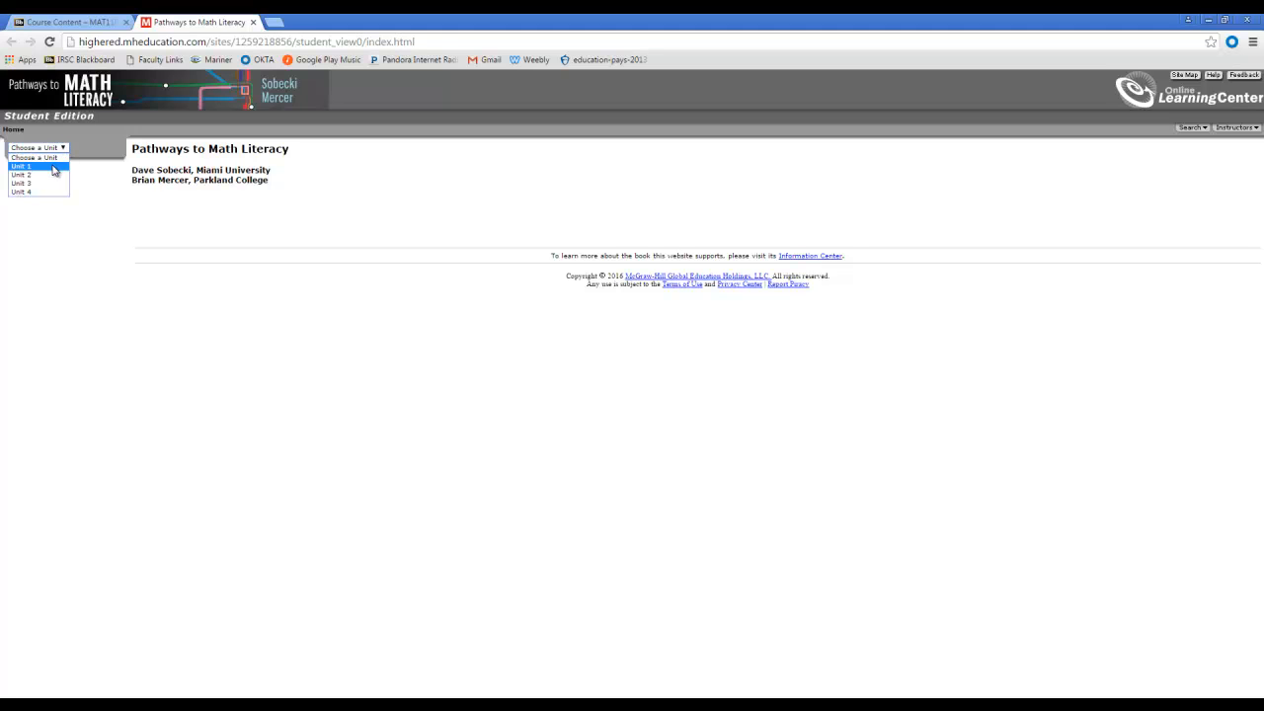
left_click(54, 167)
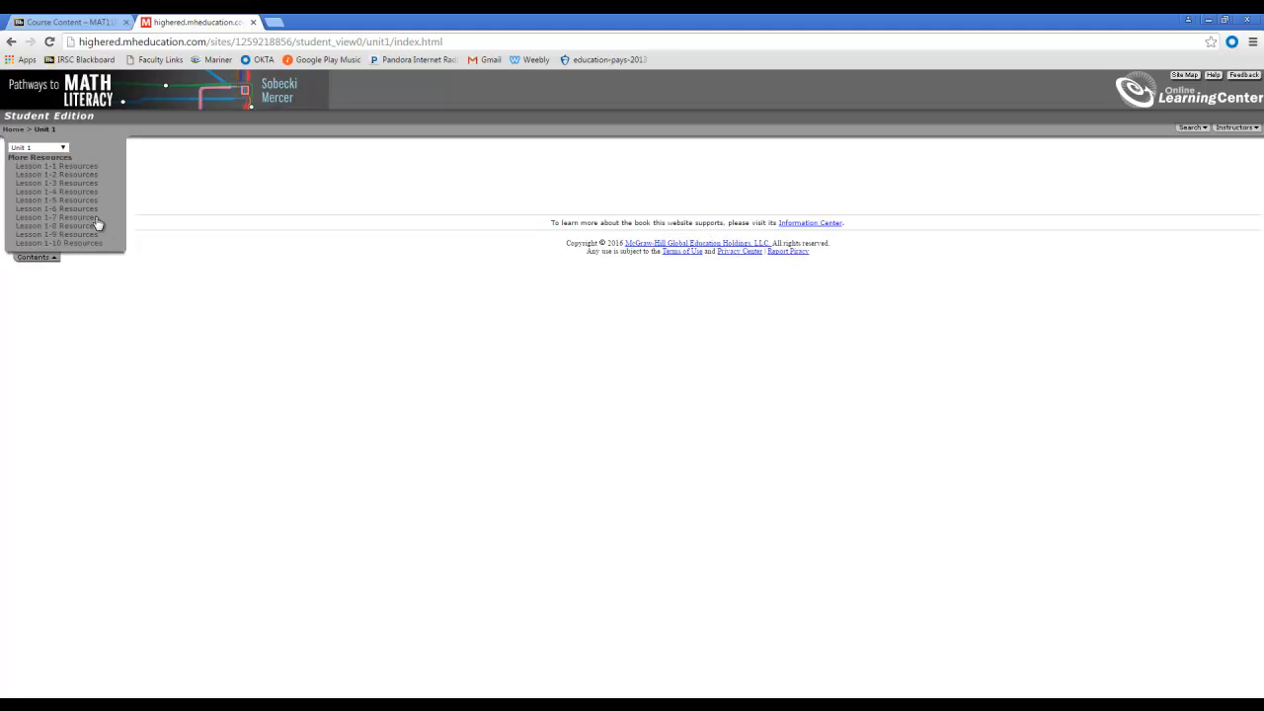
left_click(88, 217)
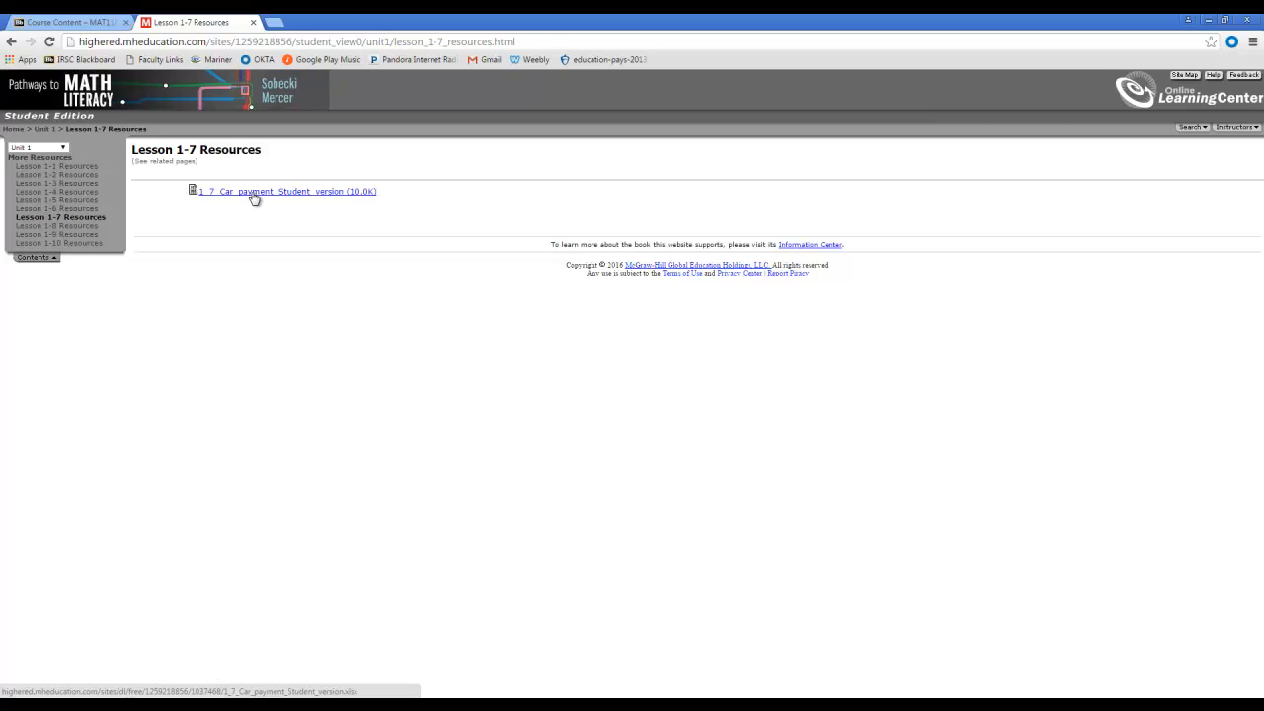
left_click(254, 198)
left_click(102, 690)
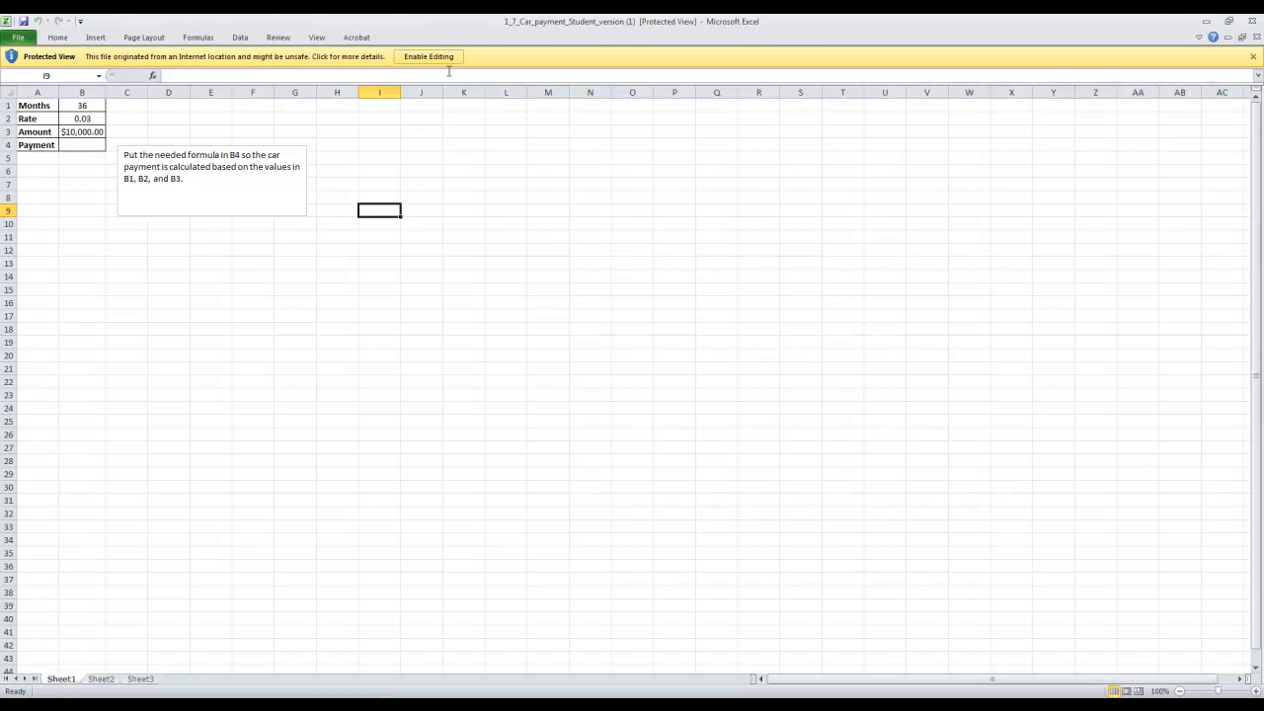
left_click(434, 57)
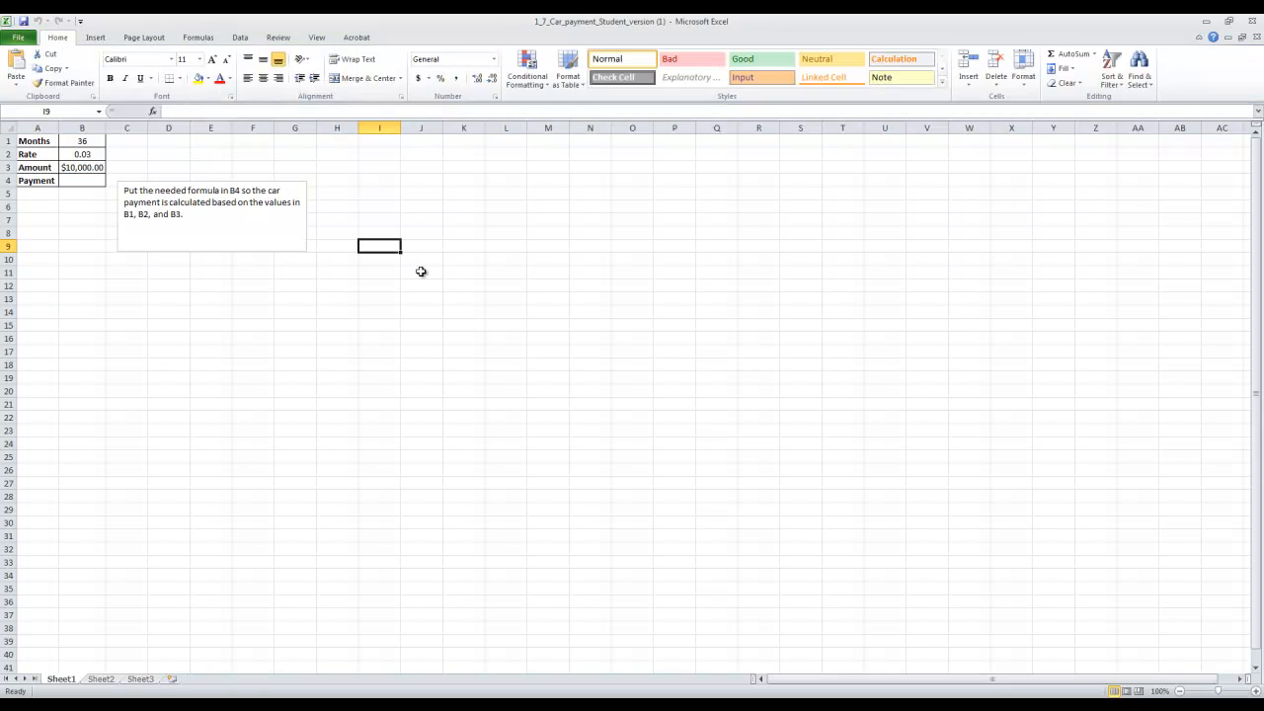
Examine the template's empty payment cell B4 and the months, rate and amount cells B1, B2 and B3.
left_click(99, 181)
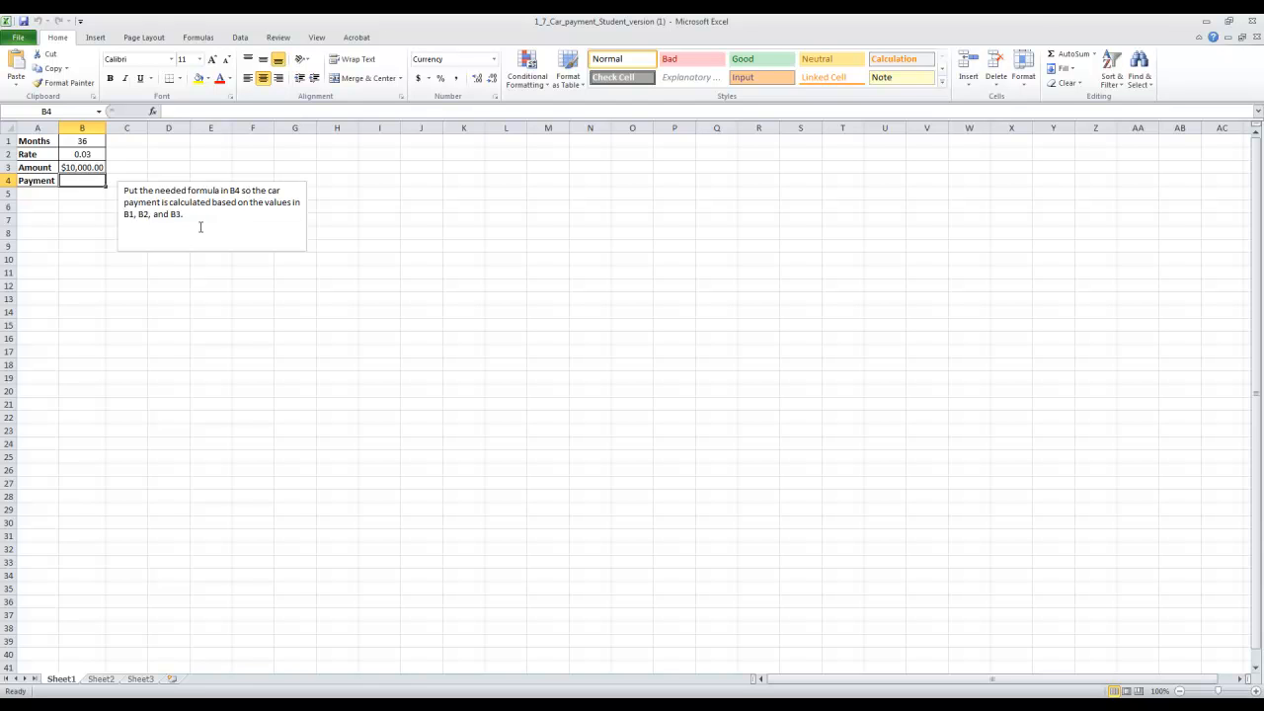
left_click(505, 298)
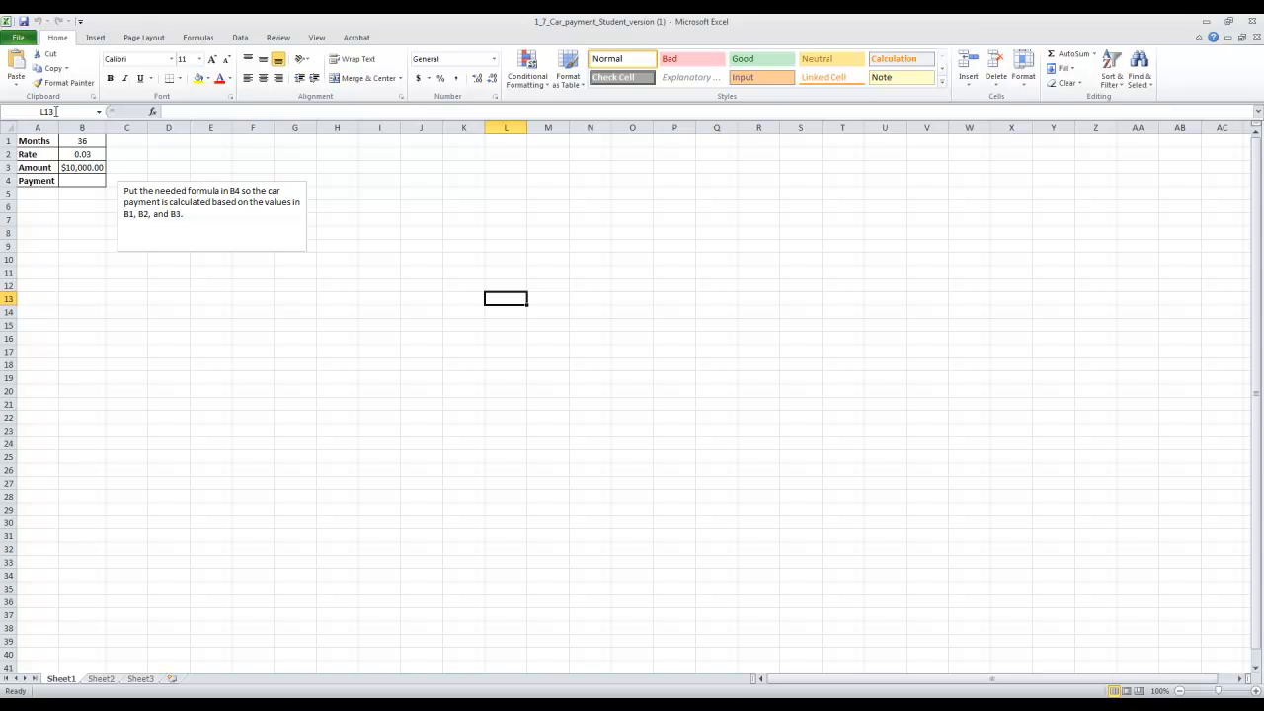
left_click(254, 141)
left_click(86, 522)
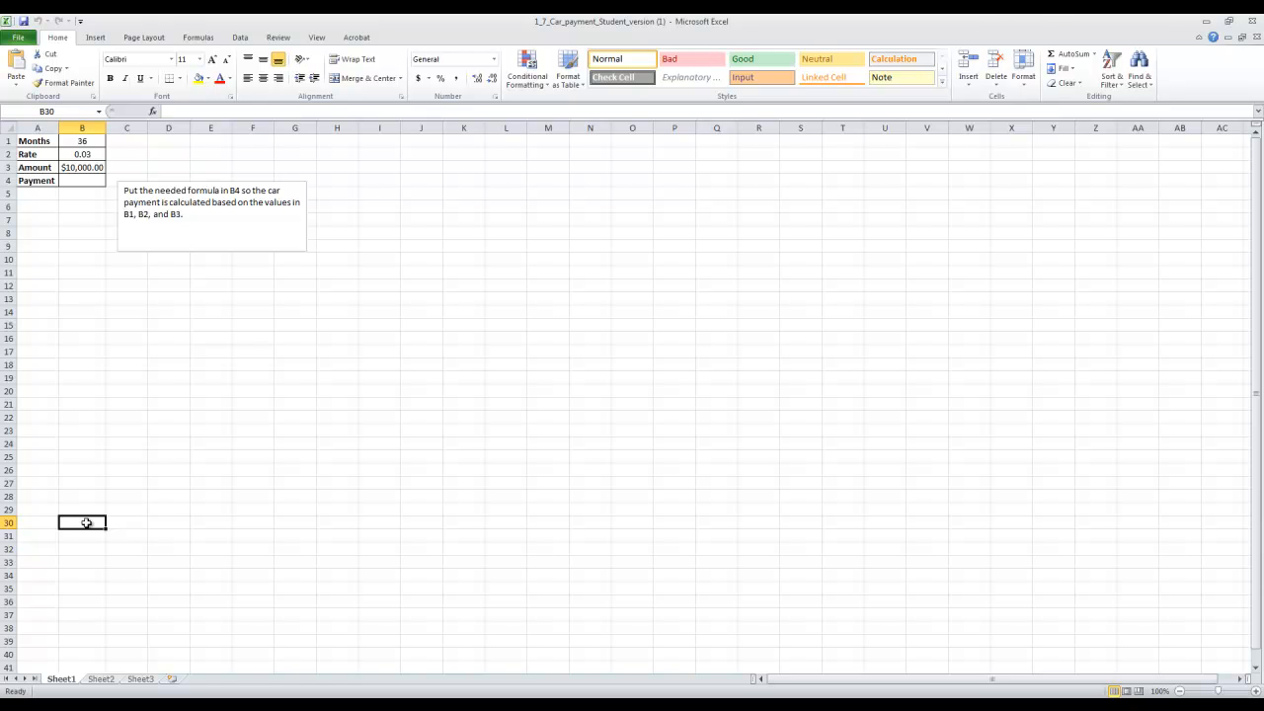
left_click(87, 141)
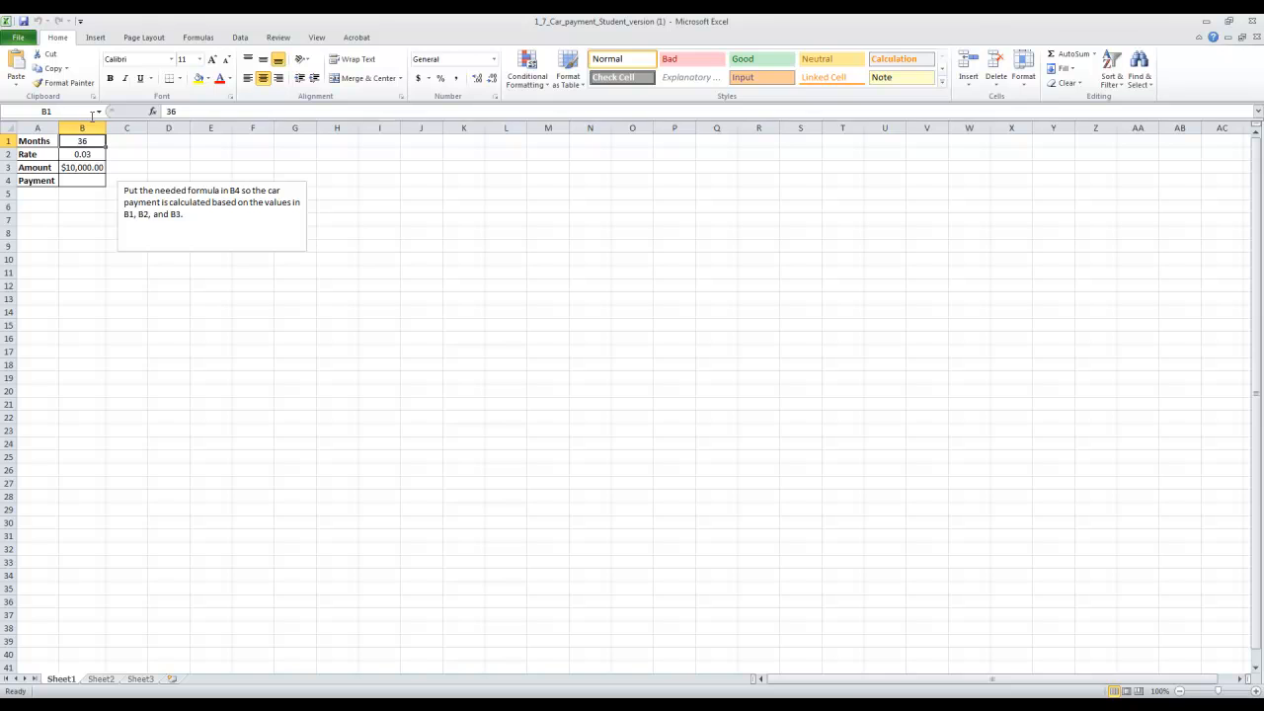
left_click(89, 155)
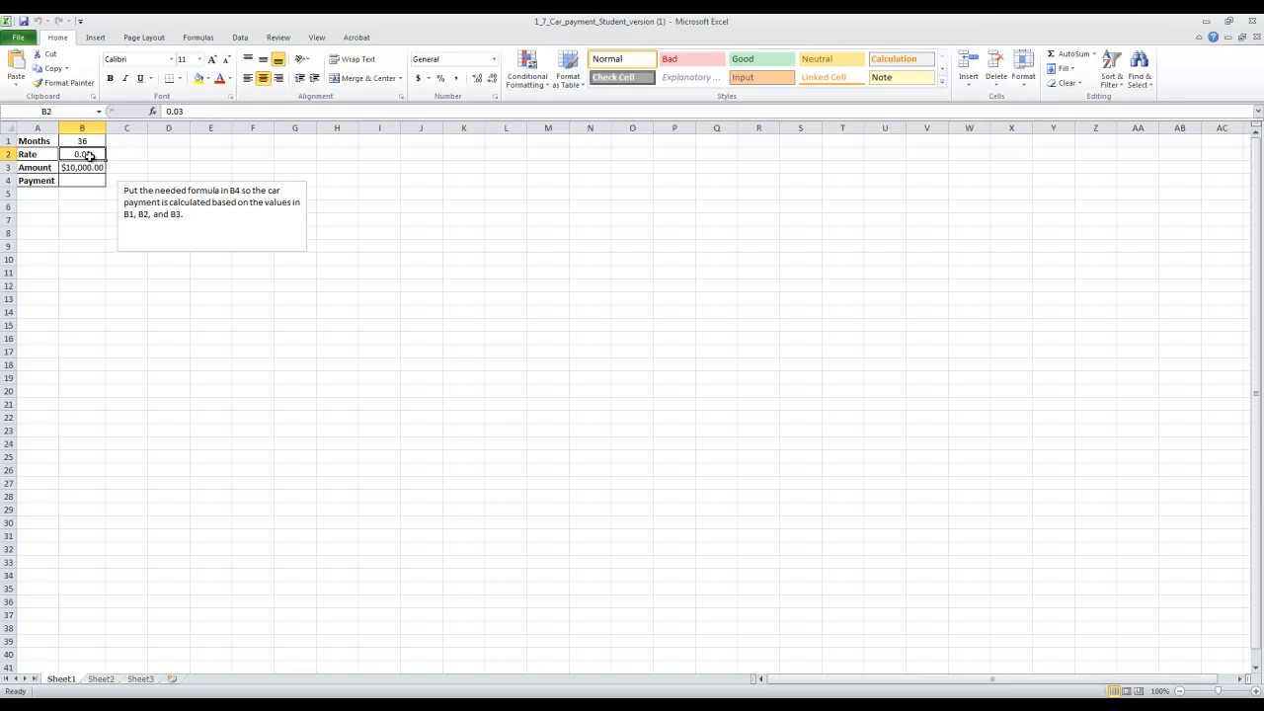
left_click(90, 167)
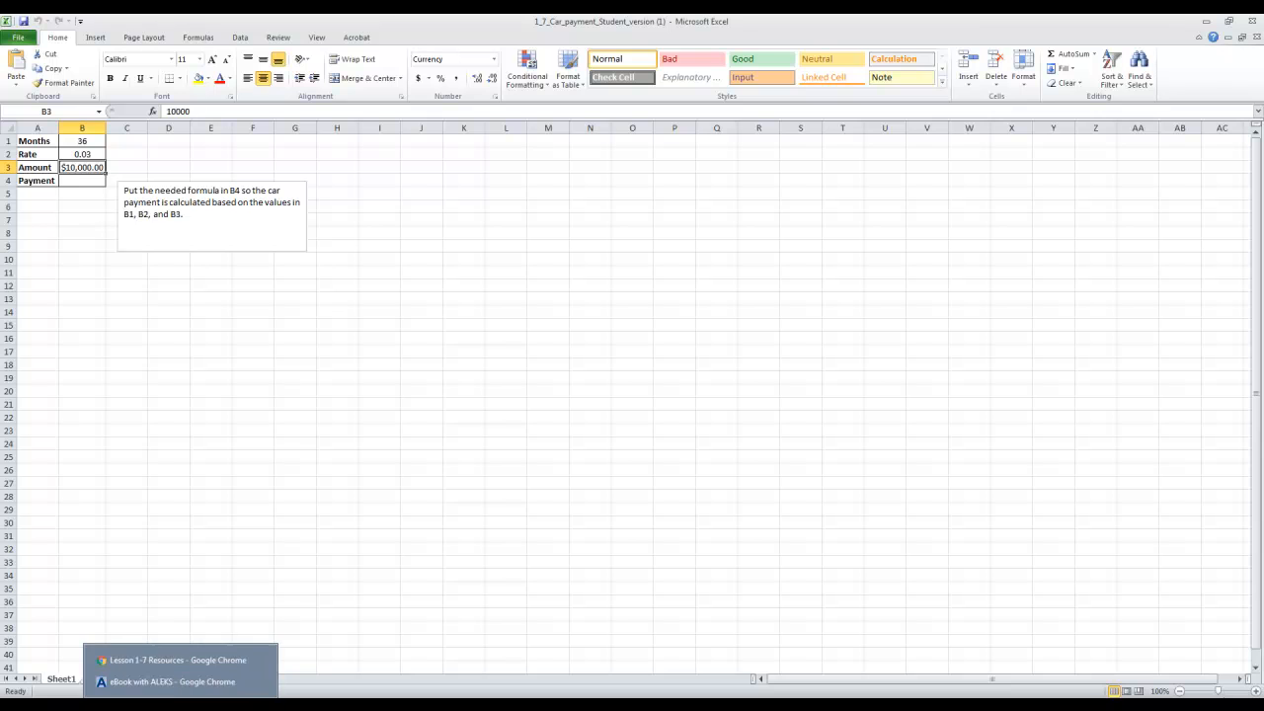
Switch to the ALEKS eBook and review the car payment expression in Question 12 and the spreadsheet instructions below Question 13.
left_click(187, 703)
left_click(172, 681)
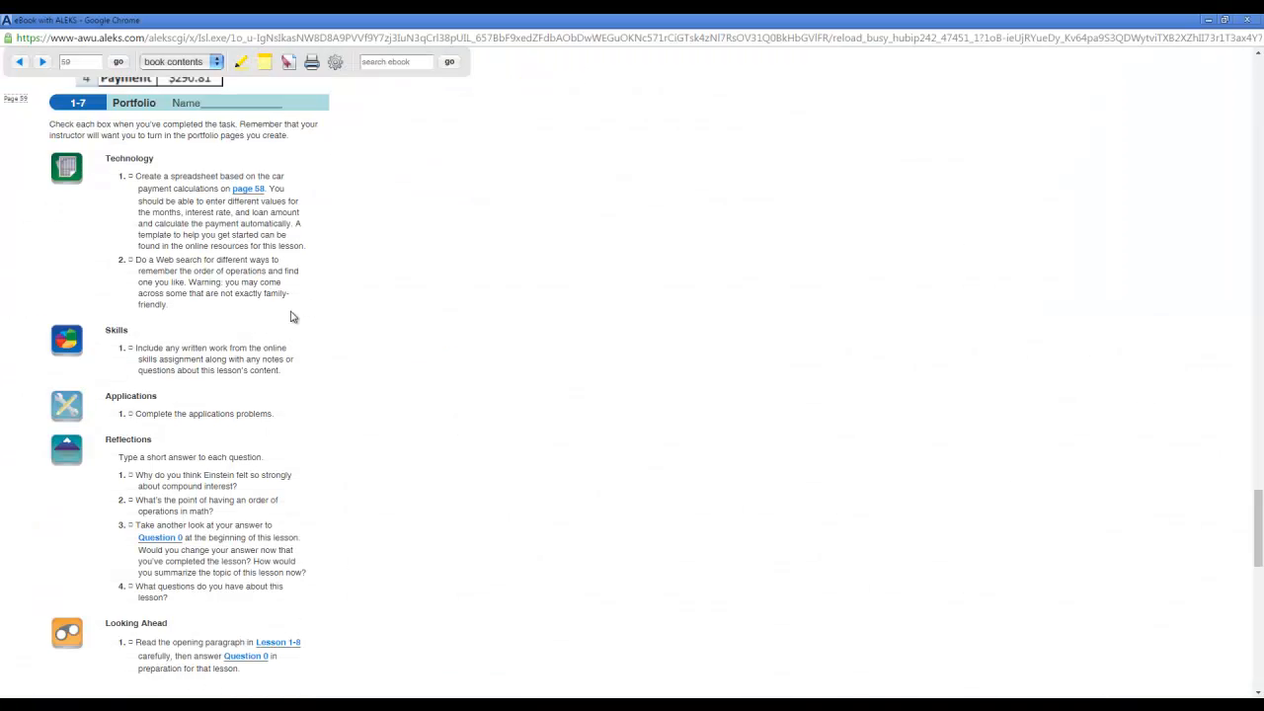
scroll(294, 373, "up", 2)
scroll(293, 367, "up", 5)
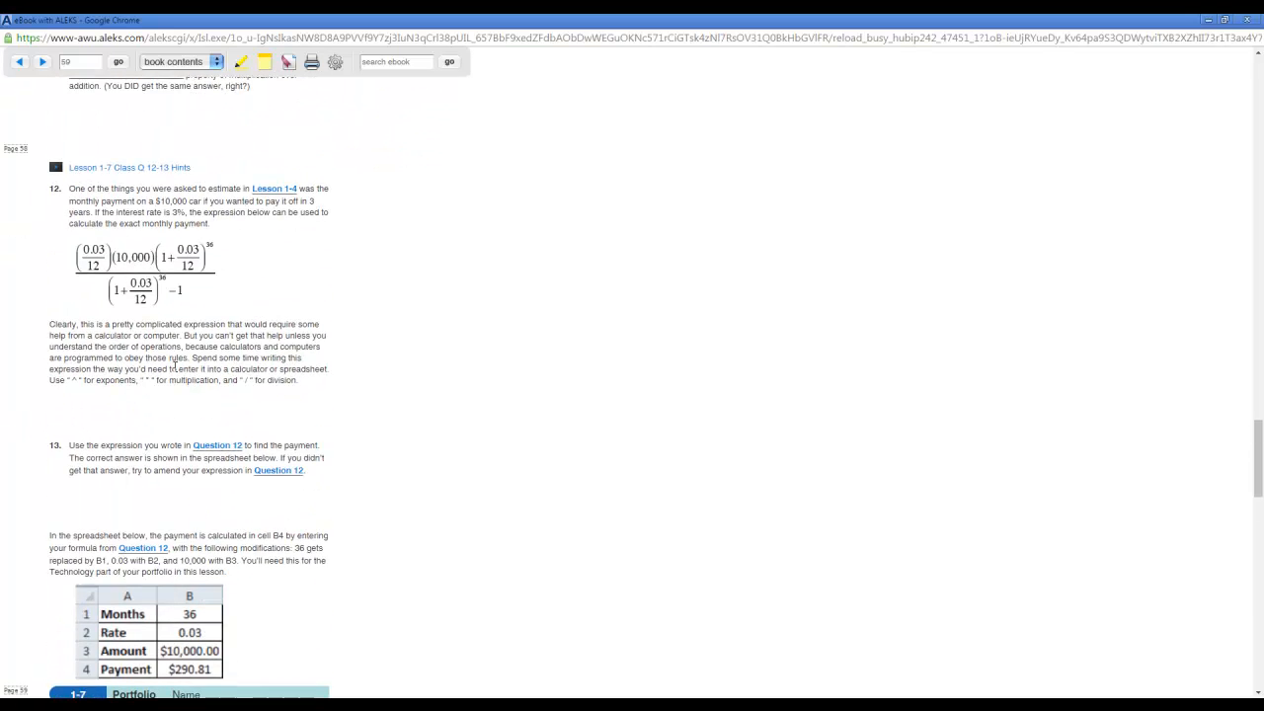
scroll(175, 368, "down", 1)
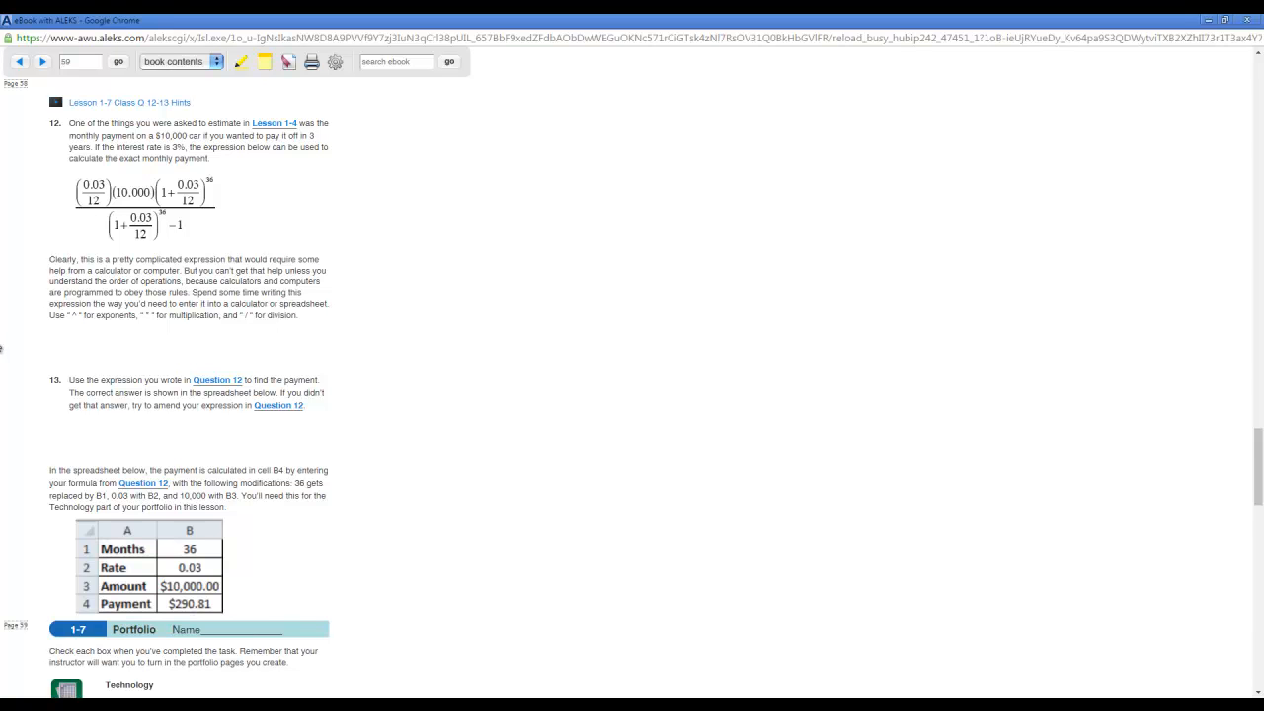
Open Paint and paste the captured screenshot of the eBook page with Question 12 onto the canvas.
left_click(17, 695)
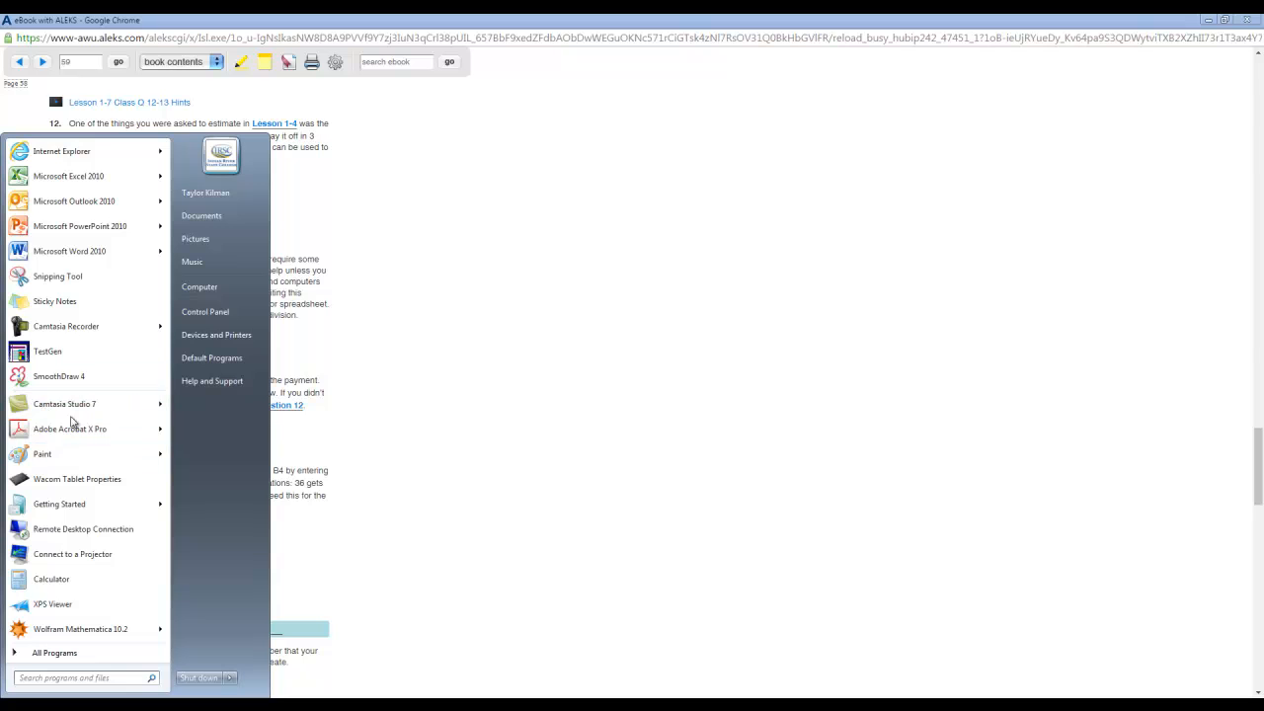
left_click(96, 452)
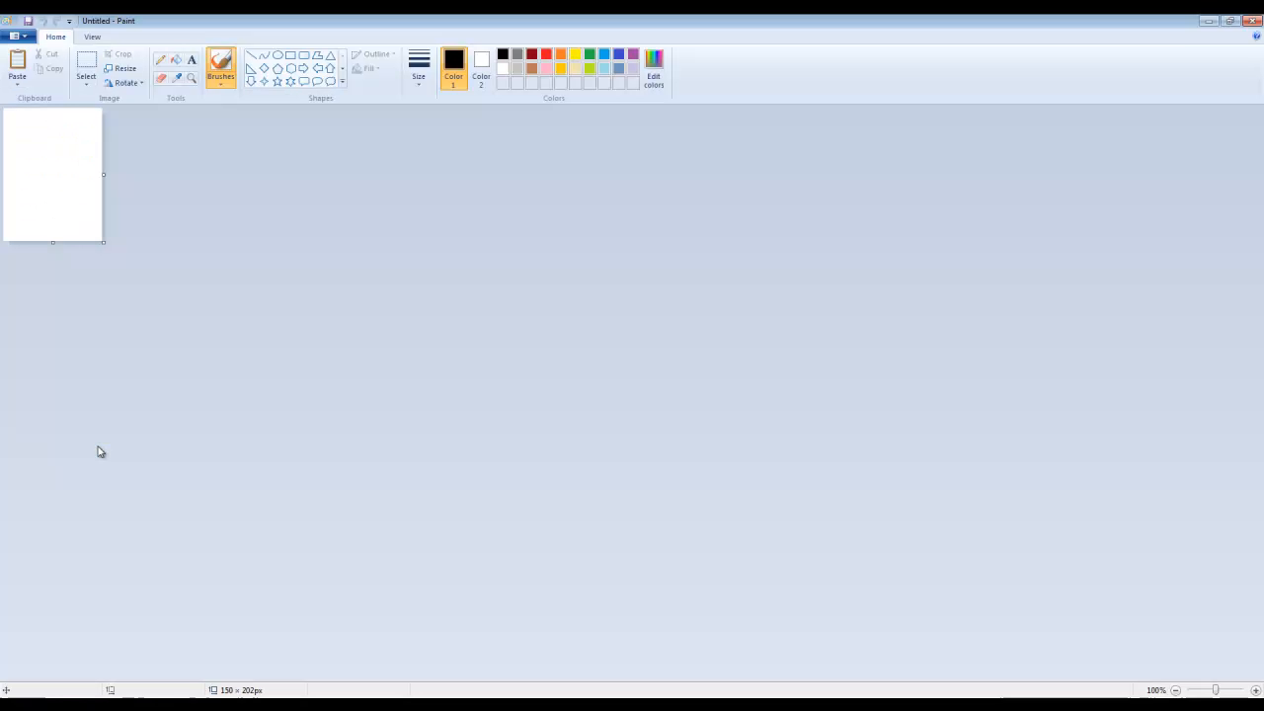
right_click(83, 147)
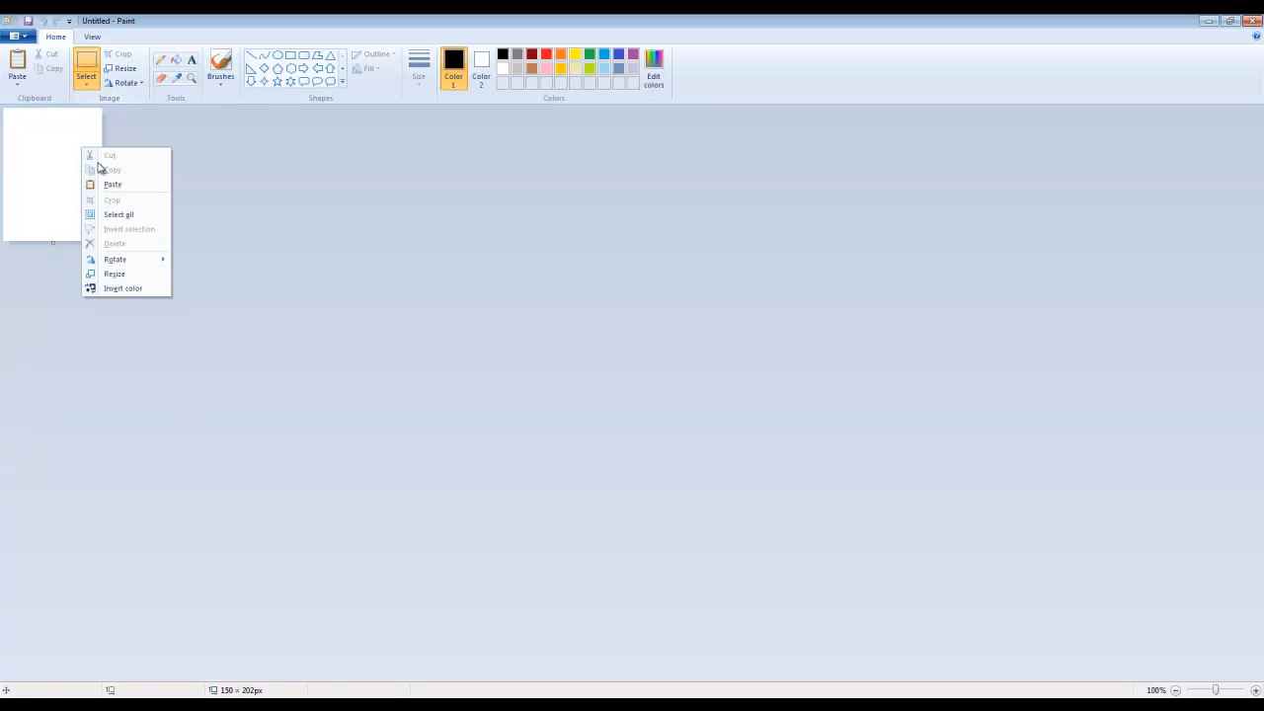
left_click(121, 179)
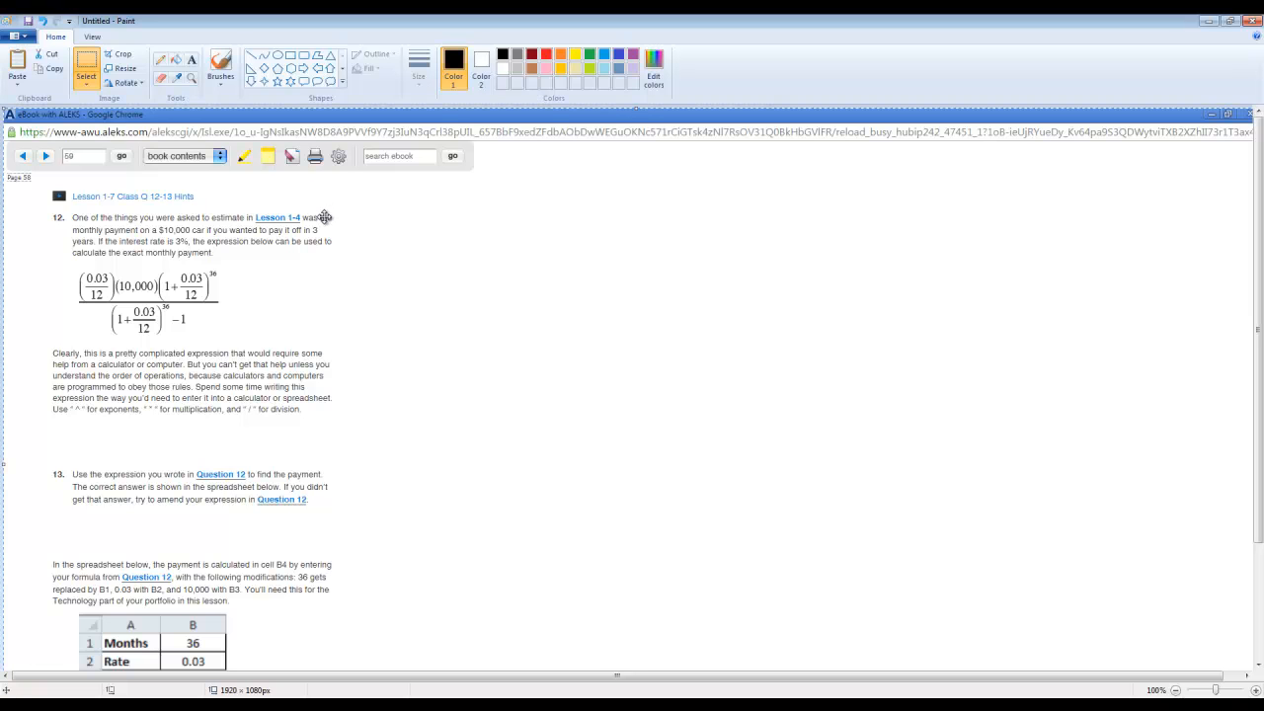
Switch to the car payment spreadsheet in Excel and enlarge the instruction text box to reach about column J and row 16.
left_click(188, 679)
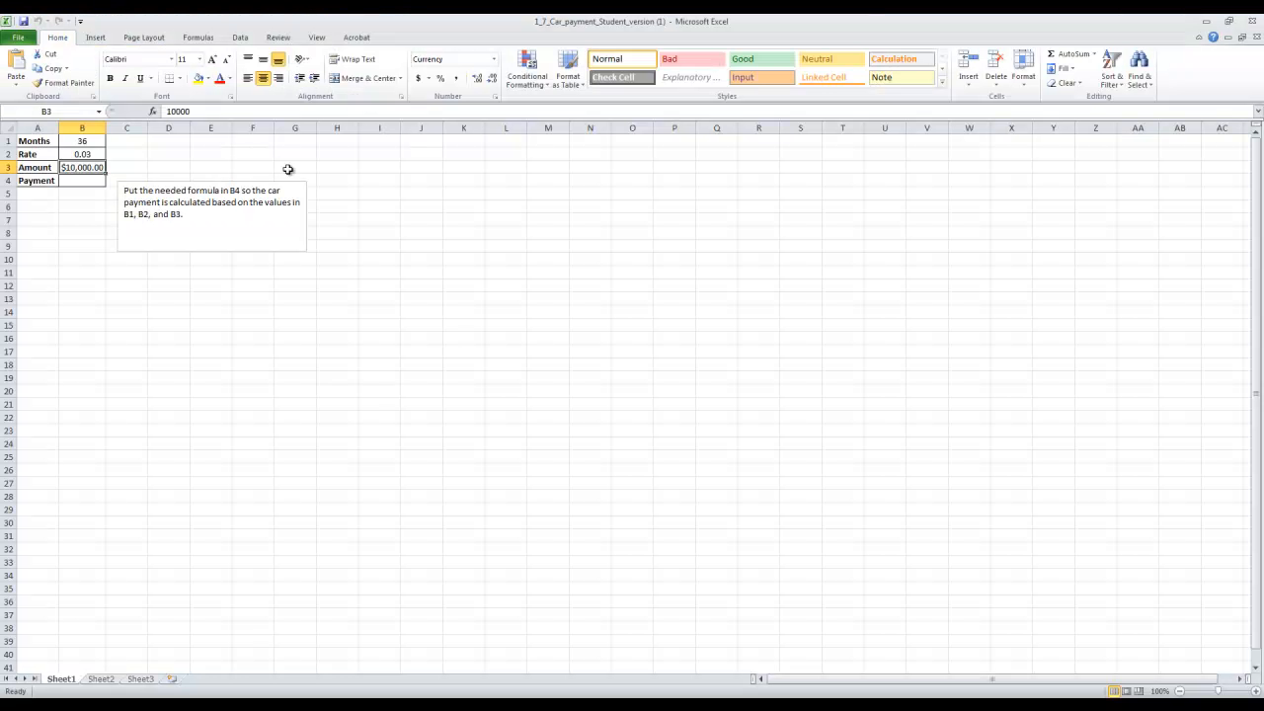
triple_click(136, 182)
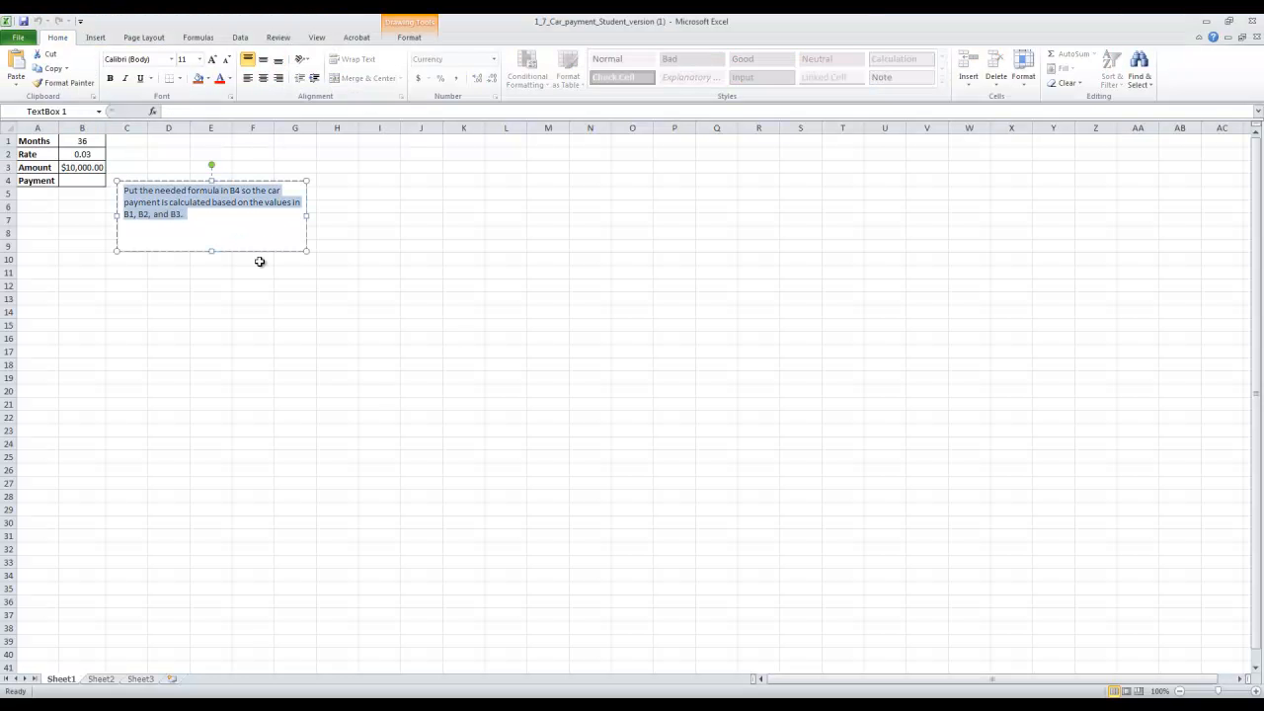
mouse_move(305, 250)
left_mouse_down()
mouse_move(368, 307)
mouse_move(391, 308)
left_mouse_up()
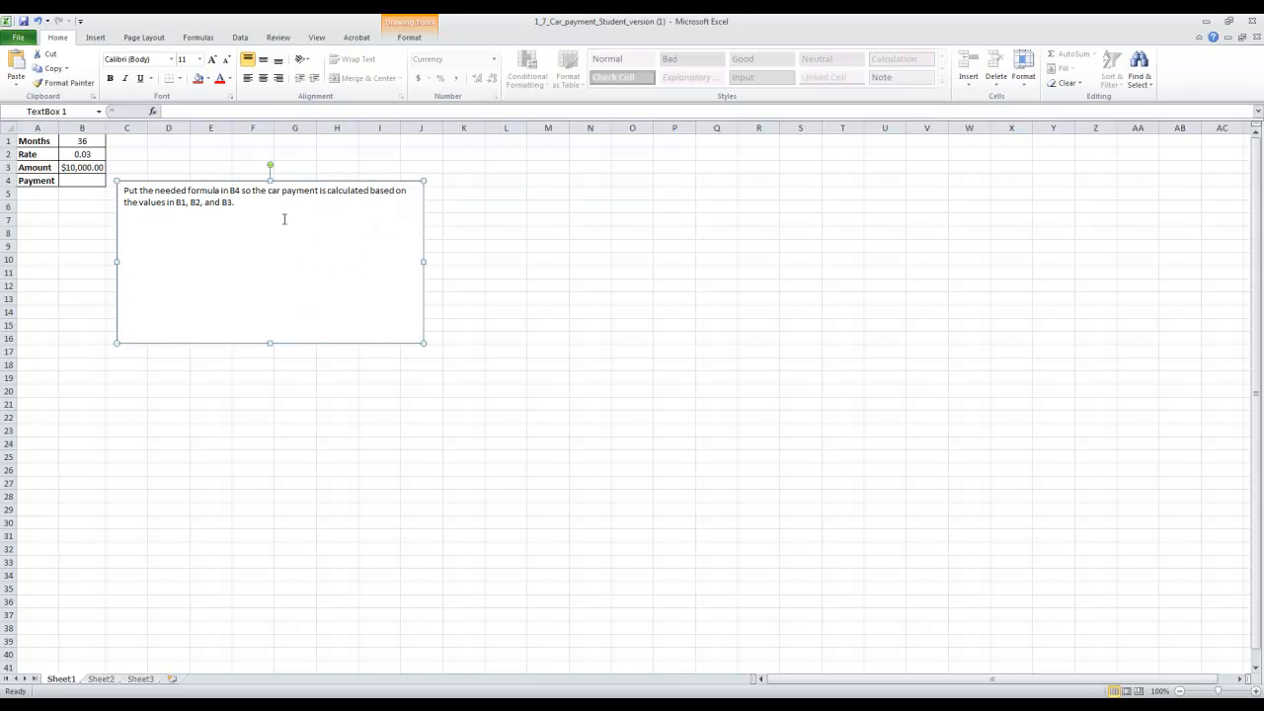
Replace the text box's instructions with the heading "Syntax in Excel" and move the box to about columns I–P, rows 10–22.
key("ctrl+a")
key("BackSpace")
type("Syntax")
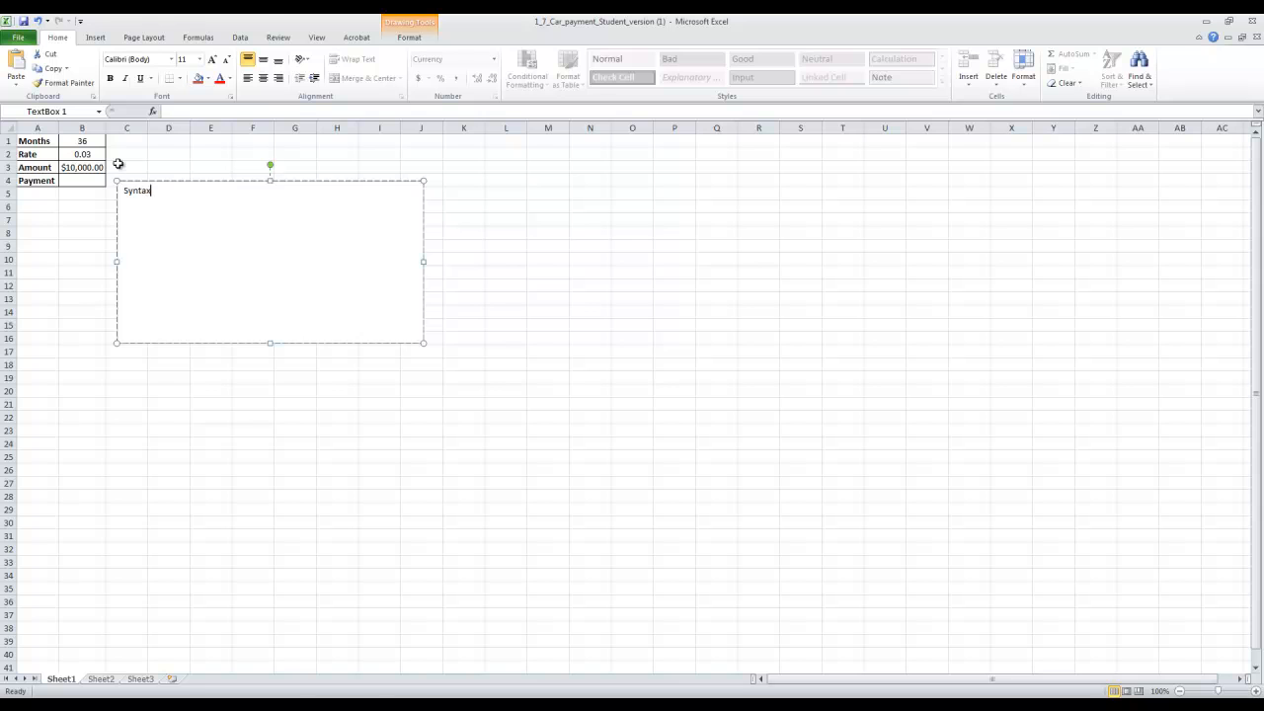
type(" in Excel")
left_click_drag(420, 181, 679, 254)
left_click(487, 271)
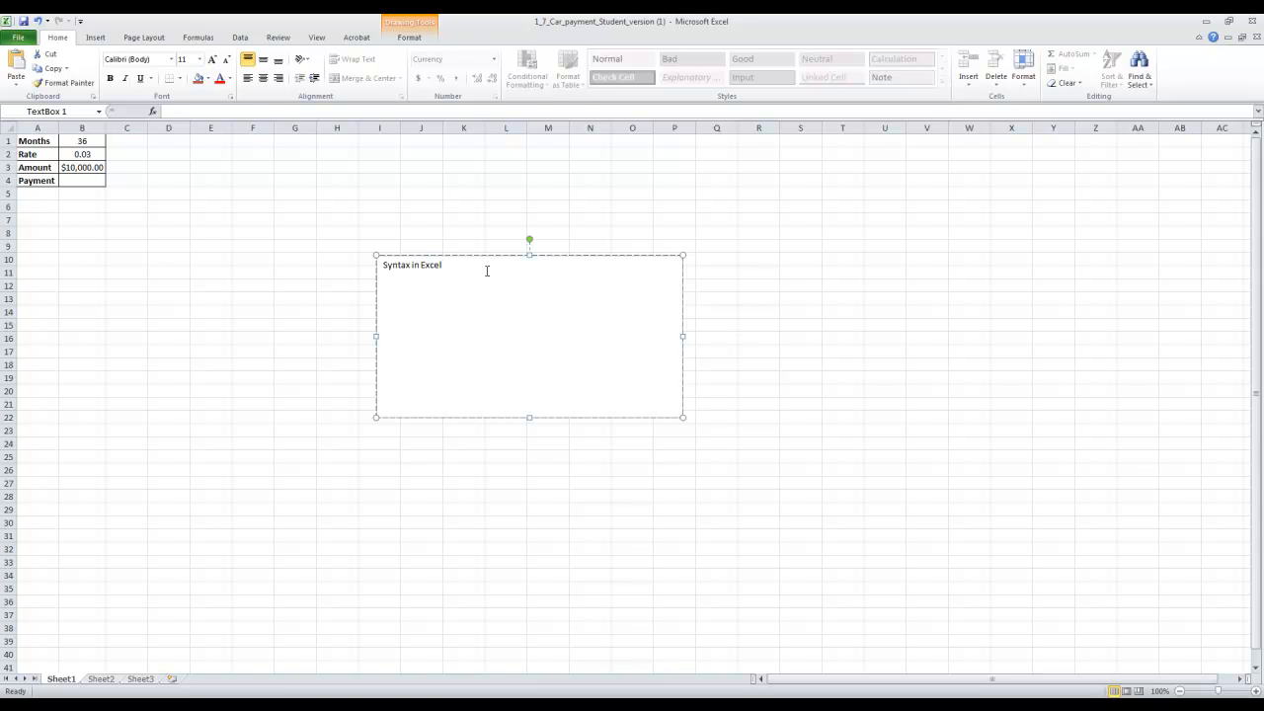
Add the line "Multiplication: *" to the text box, separated from the heading by a blank line.
key("Return")
type("Mu")
type("ltip")
type("lication")
type(" ---")
key("BackSpace")
key("BackSpace")
key("BackSpace")
key("BackSpace")
type("*")
Add the lines "Division: /" and "Exponents: ^" below the multiplication line.
key("Return")
type("Division:")
type("/")
key("Return")
type("\\")
key("BackSpace")
type("Exponents")
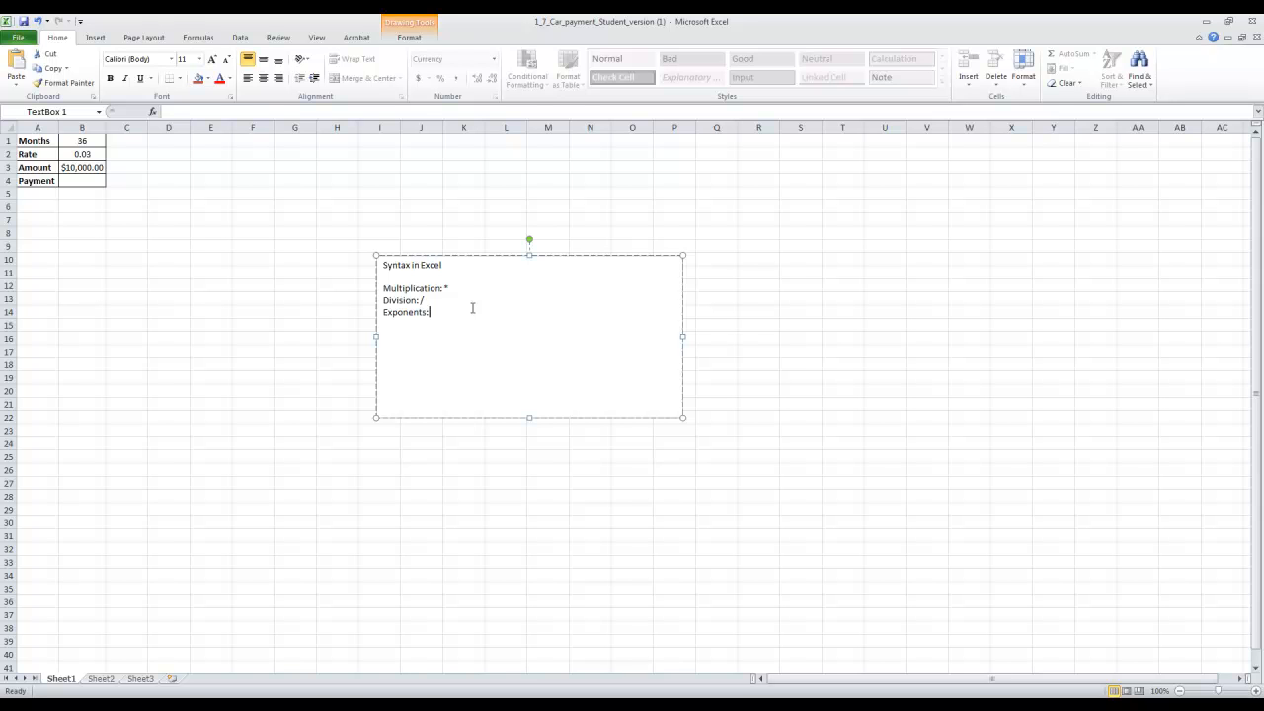
type("^")
Add the heading "Substitutions:" to the text box, followed by the line "36----->B1".
key("Return")
key("Return")
type("Substitutions")
key("Return")
type("36-----")
type(">B1 ")
type("0/03")
type("------")
type(">B2")
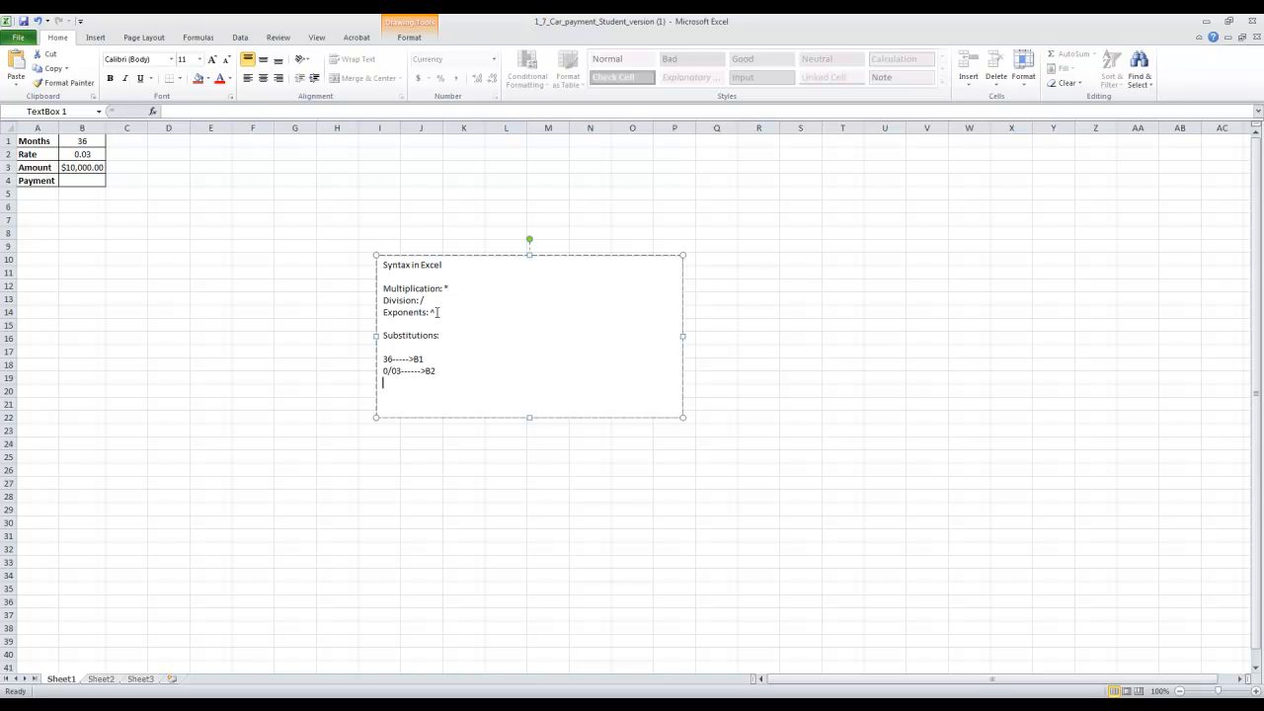
Add the substitution lines "0.03------>B2" and "10,000----->B3" to the text box.
key("BackSpace")
type(".")
type("10,000")
type("-----")
type(">B3")
Switch to Paint and draw an equals sign before the Question 12 expression with a thicker pencil line.
left_click(340, 705)
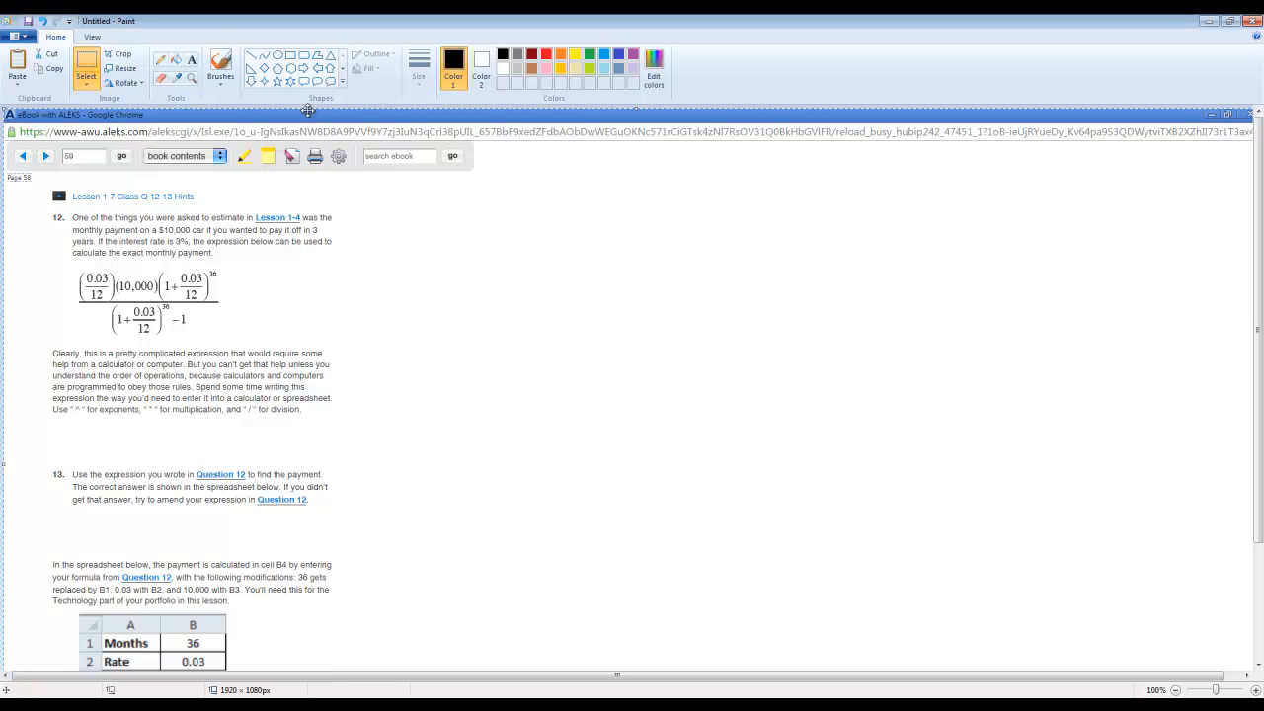
left_click(161, 59)
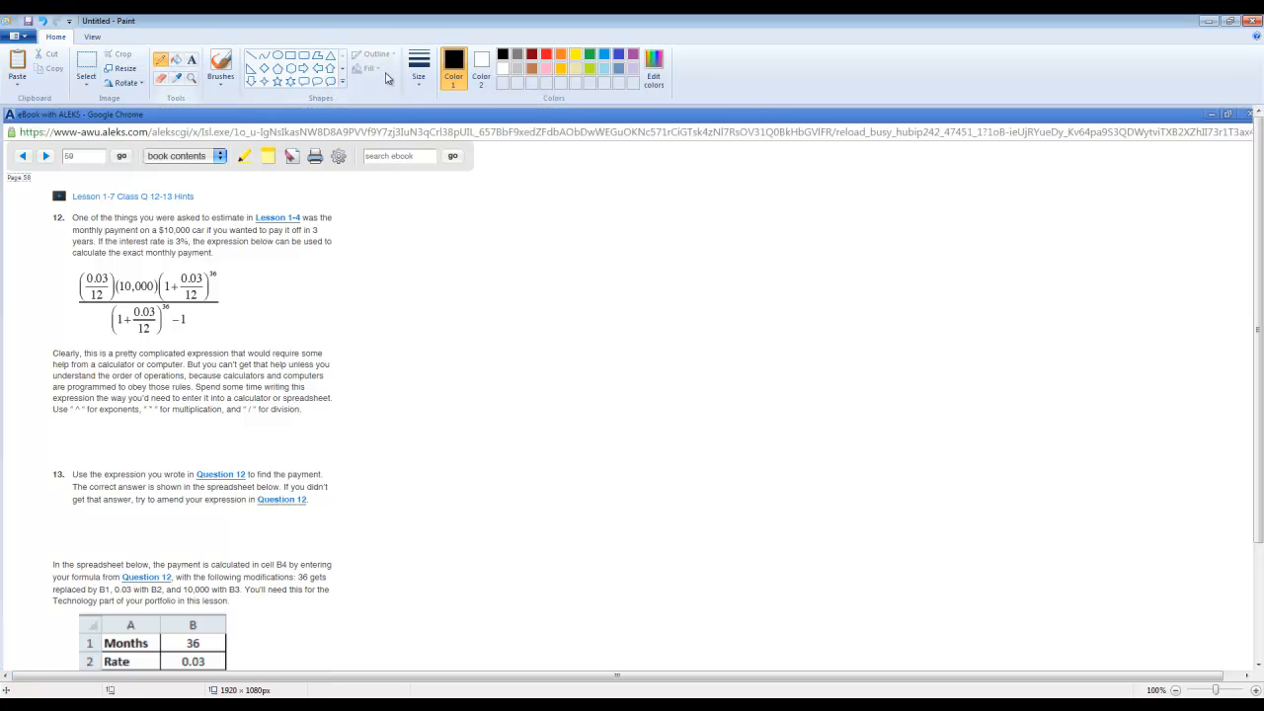
left_click(419, 67)
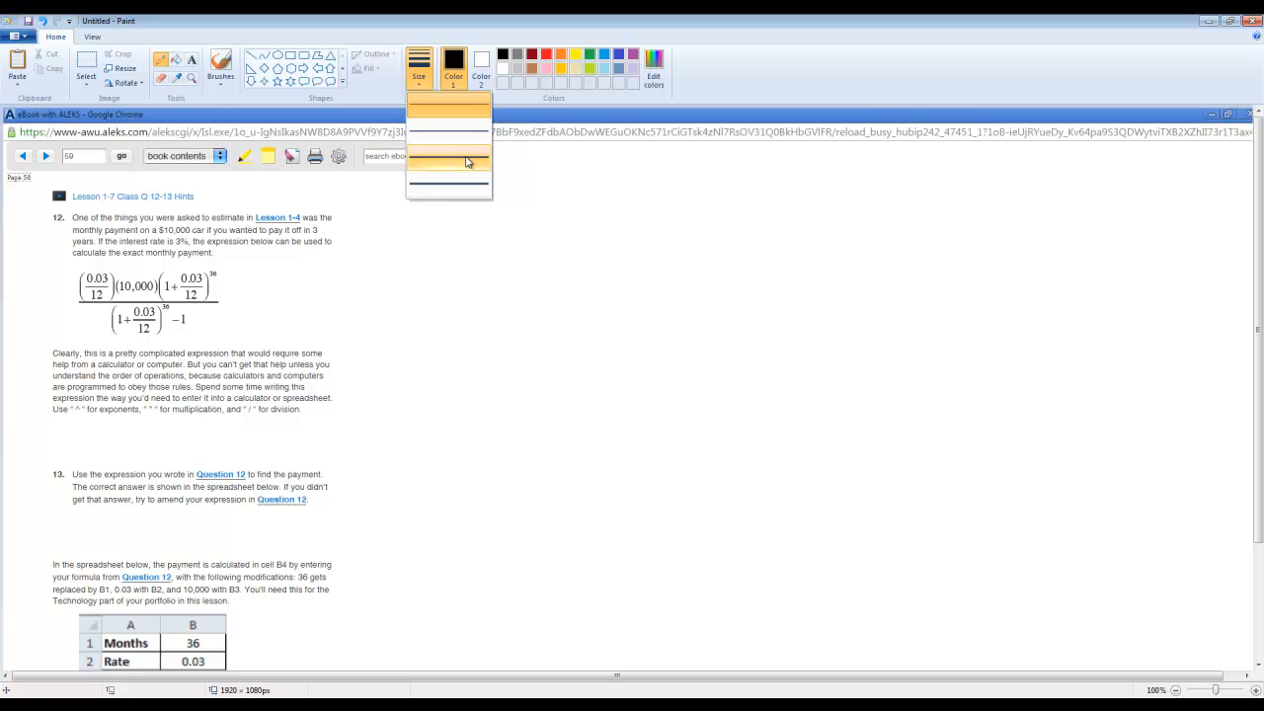
left_click(468, 163)
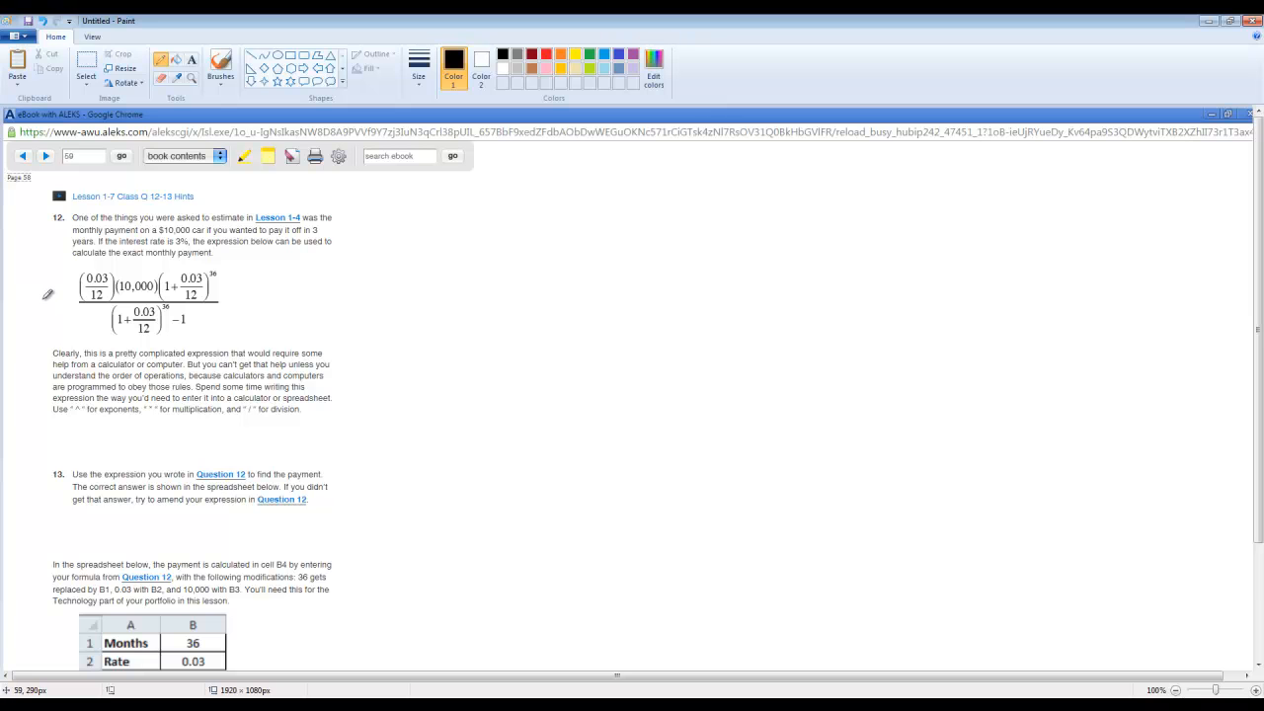
left_click_drag(41, 300, 58, 308)
Draw large parentheses around the whole numerator and around the whole denominator of the expression.
left_click_drag(79, 266, 74, 299)
left_click_drag(216, 261, 218, 300)
left_click_drag(111, 302, 106, 336)
left_click_drag(197, 301, 187, 332)
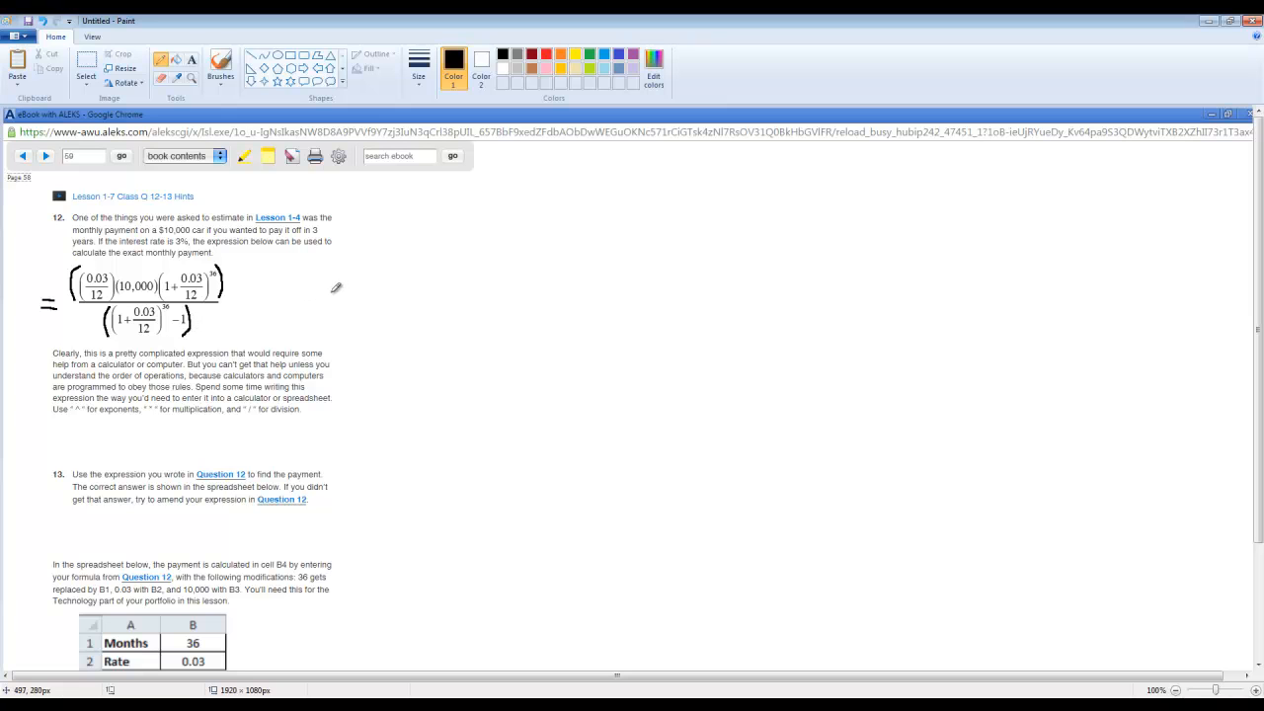
Select the annotated expression in an area of about 300 × 124 px and copy it.
left_click(79, 65)
left_click_drag(234, 253, 148, 313)
mouse_move(232, 262)
left_mouse_down()
mouse_move(211, 294)
mouse_move(36, 343)
left_mouse_up()
right_click(166, 289)
left_click(201, 314)
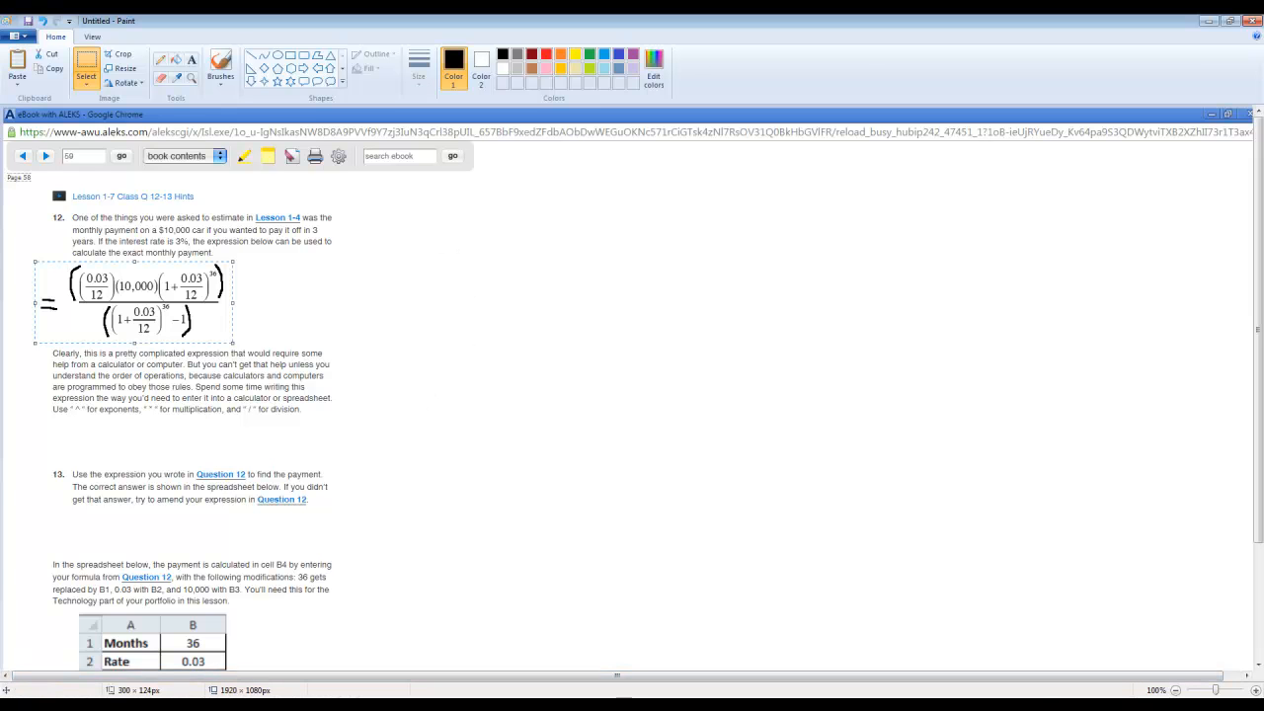
Switch to Excel, paste the expression picture into the sheet and place it just above the syntax text box.
left_click(293, 704)
left_click(818, 236)
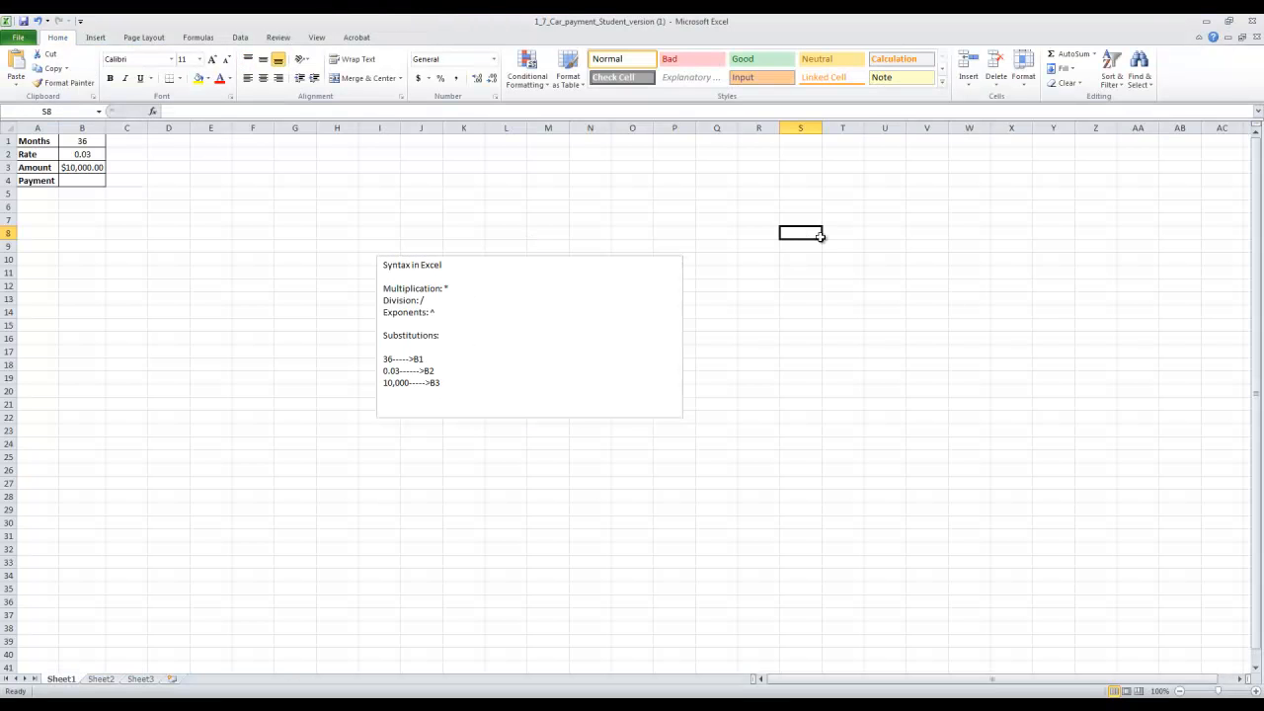
right_click(829, 241)
left_click(856, 292)
left_click_drag(139, 188, 546, 247)
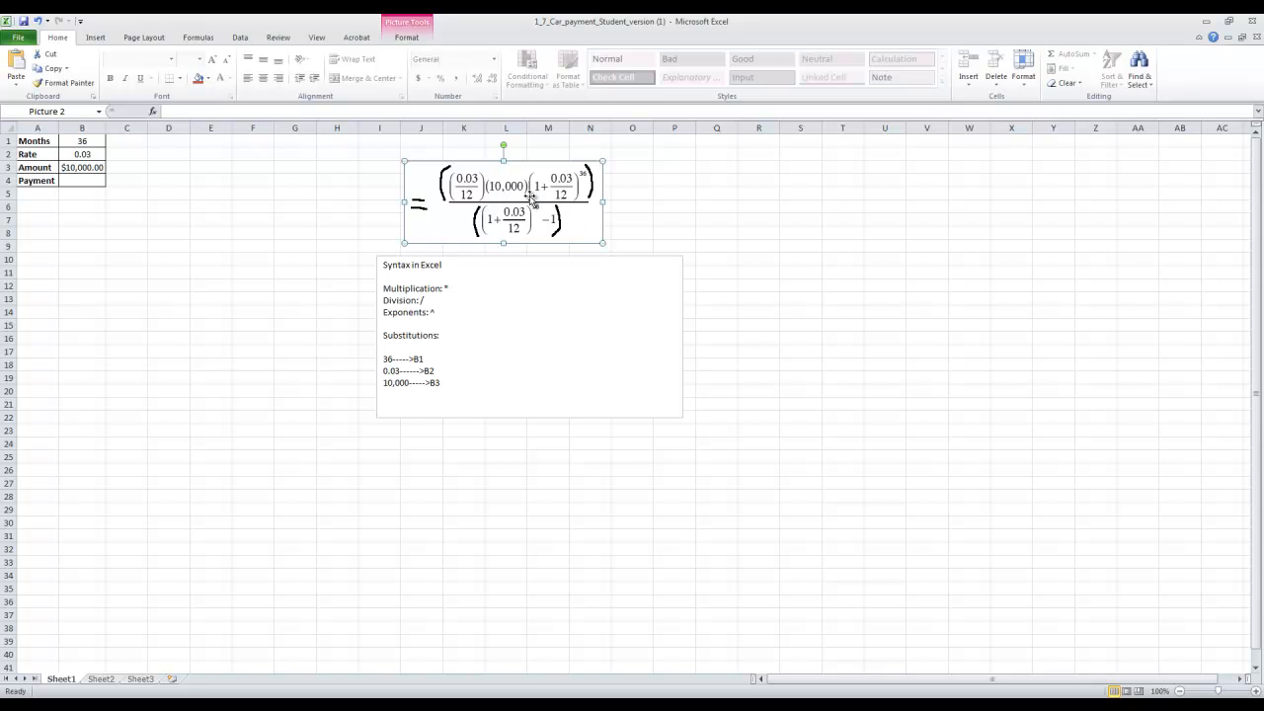
Review the substitution and operator lines in the text box alongside the pasted expression.
left_click_drag(456, 389, 385, 357)
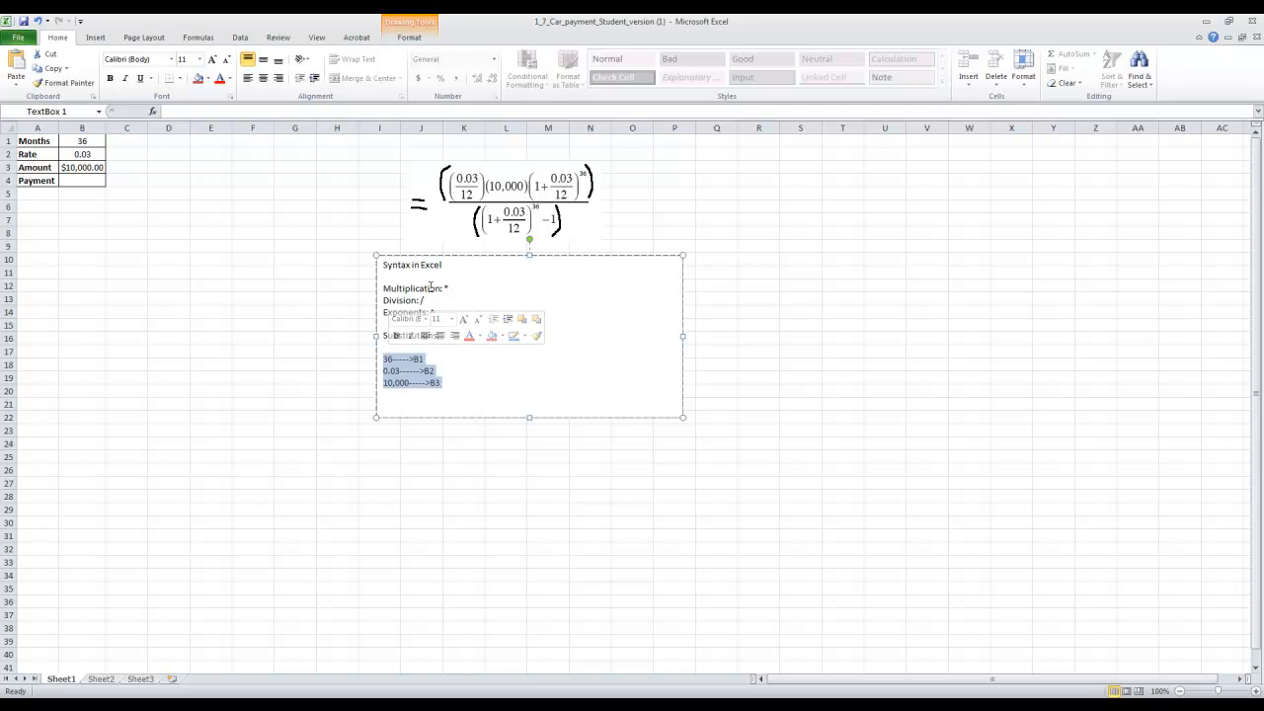
left_click_drag(383, 287, 435, 315)
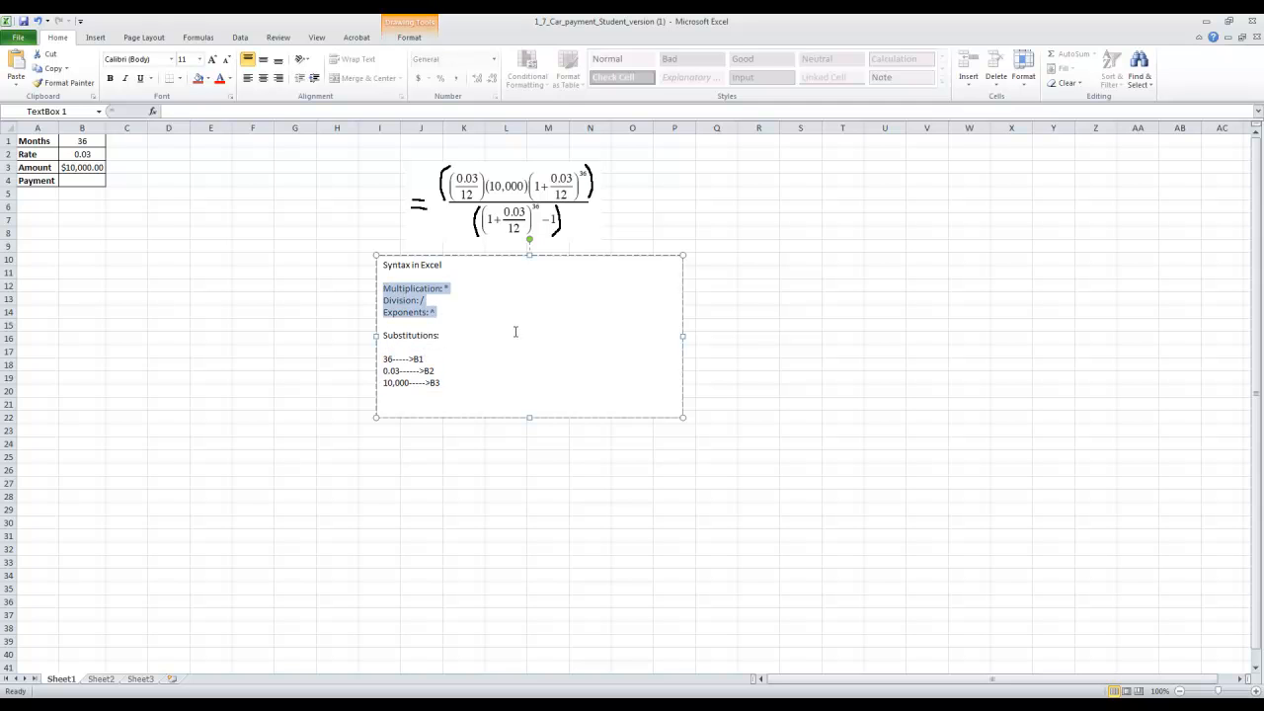
left_click(526, 196)
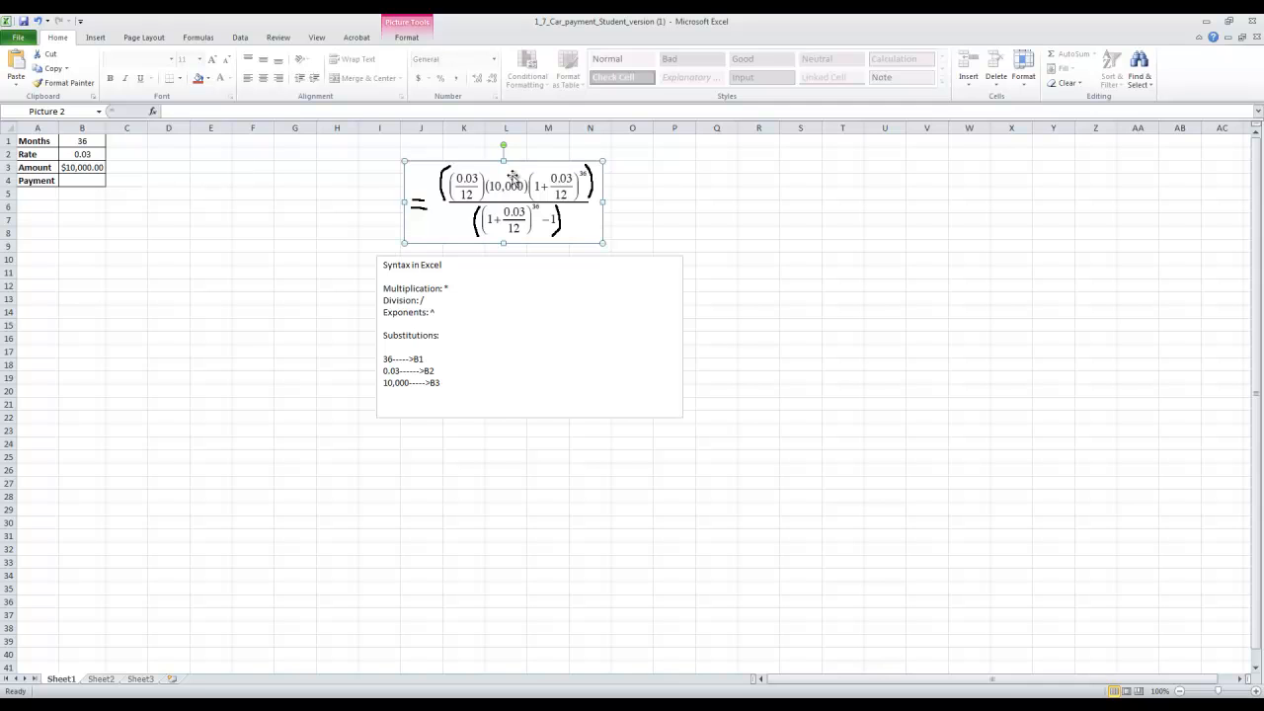
left_click(87, 180)
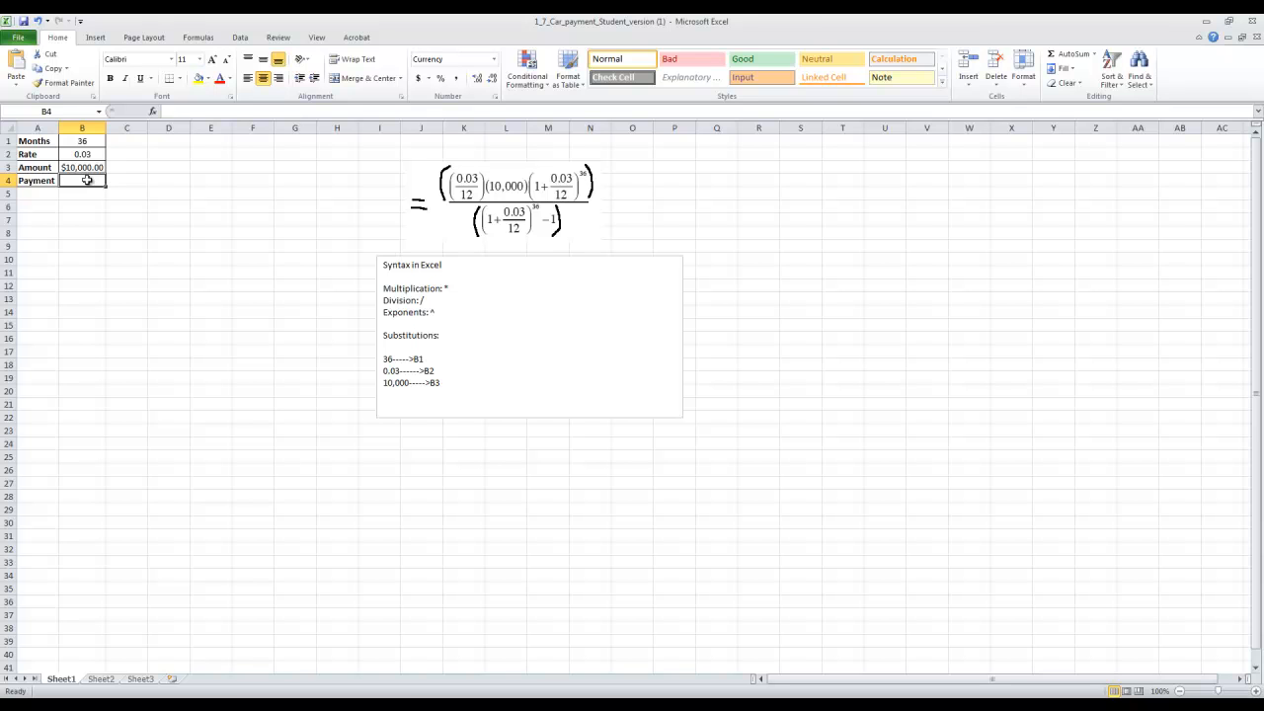
type("=sdfgsd")
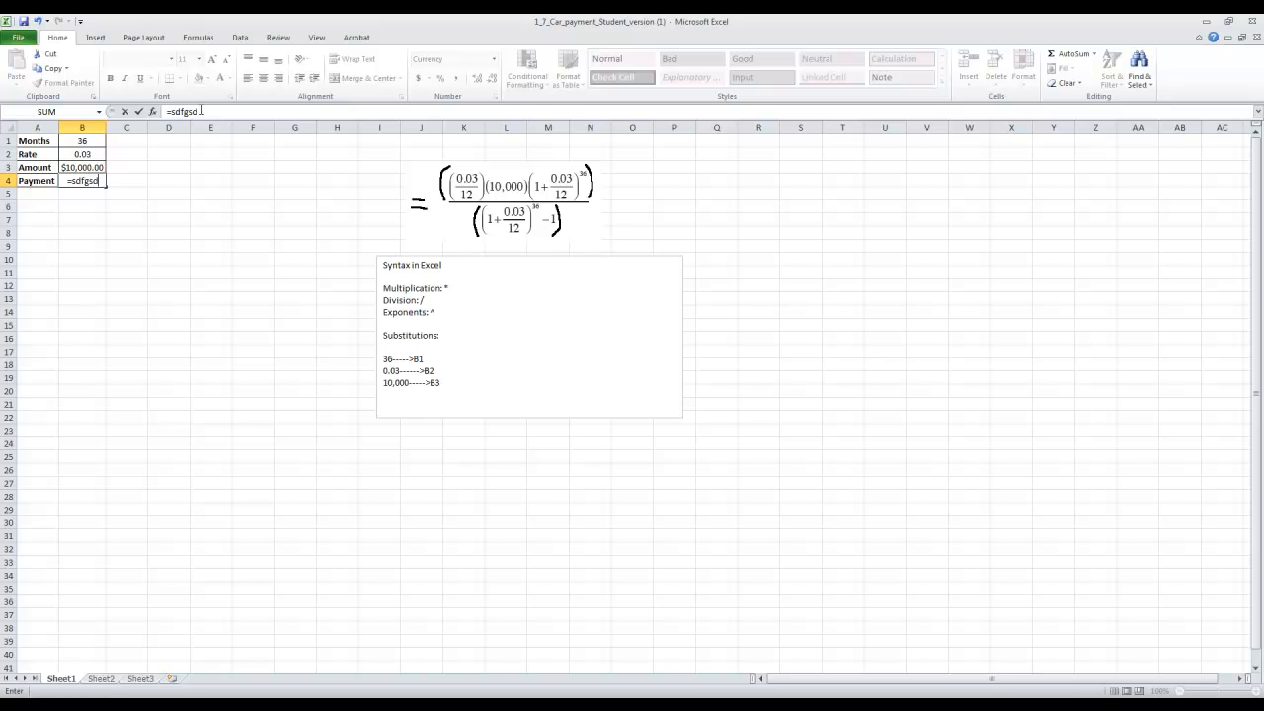
type("sdfgsdgsdgsdfgsdgsdgsd")
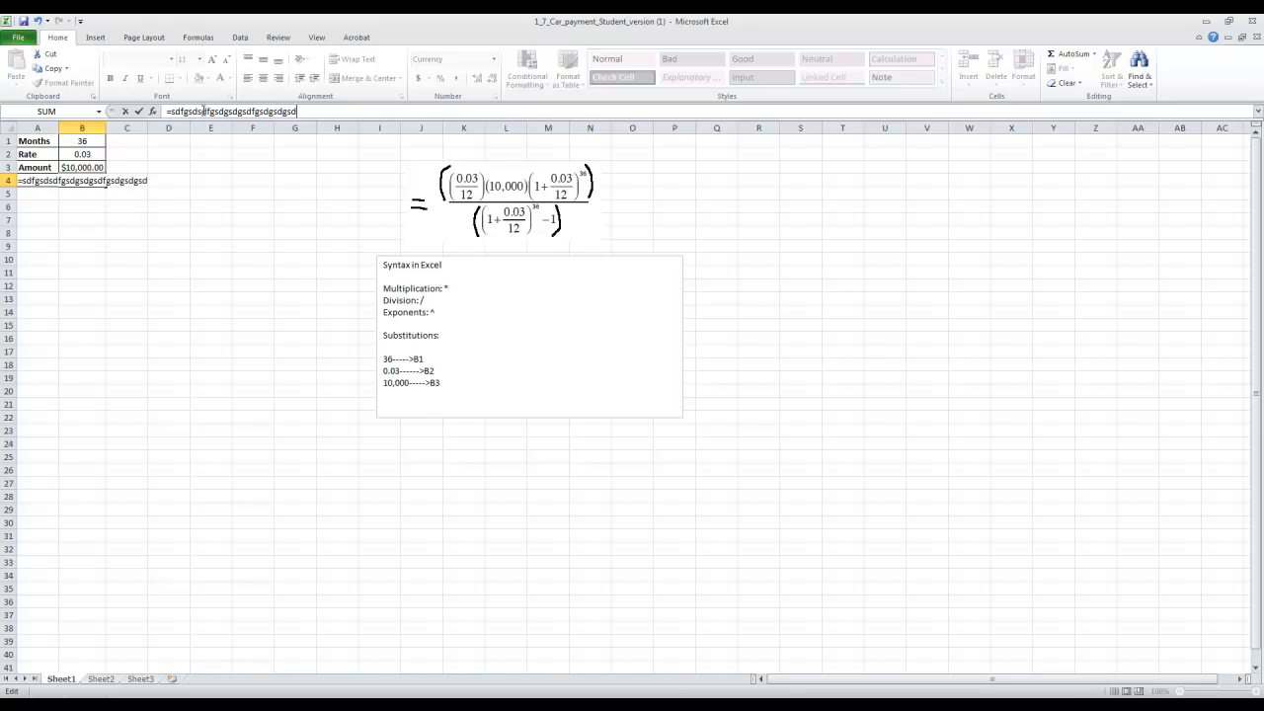
left_click(215, 197)
left_click(94, 181)
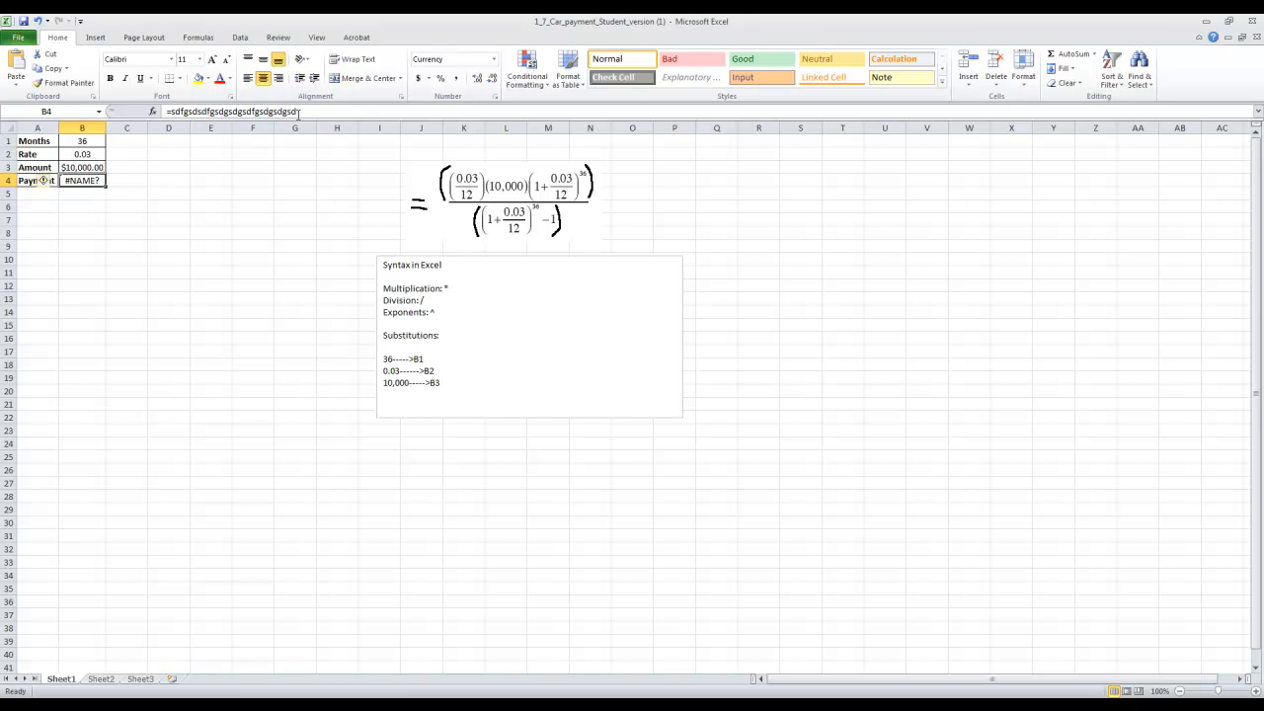
left_click_drag(310, 111, 128, 117)
key("BackSpace")
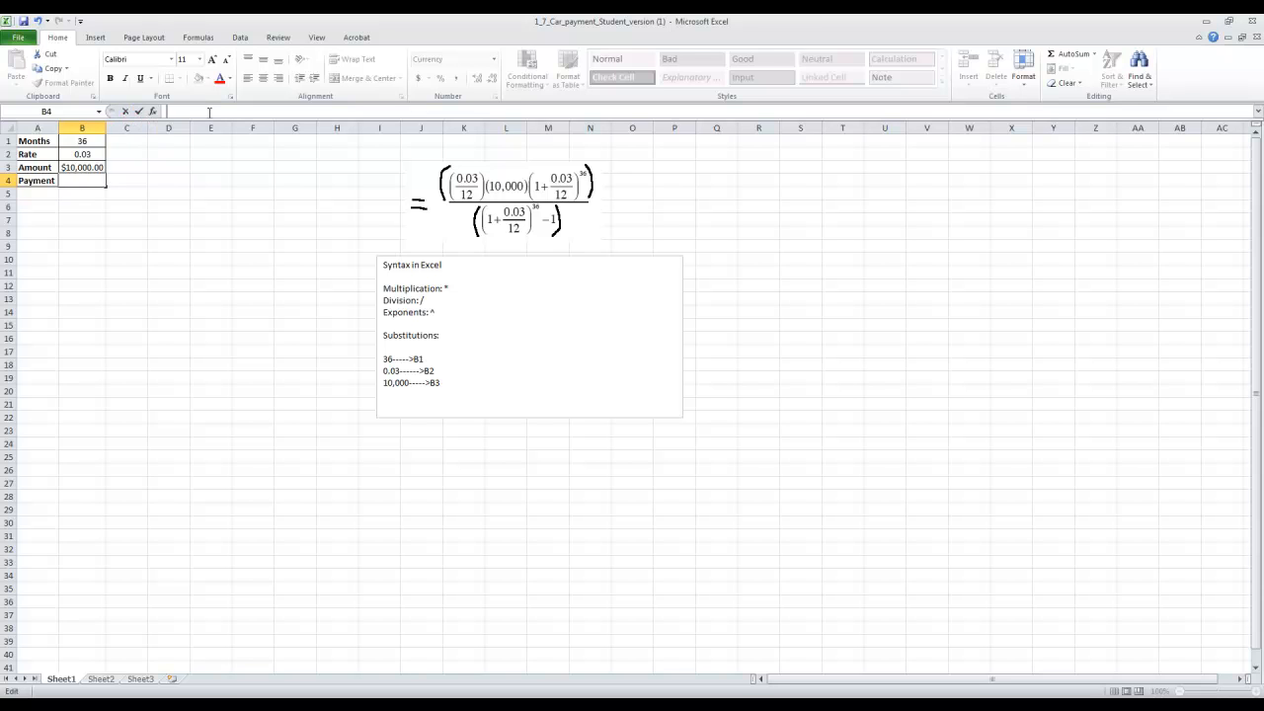
Start the payment formula in cell B4 with =((B2/12)*(B3).
type("=")
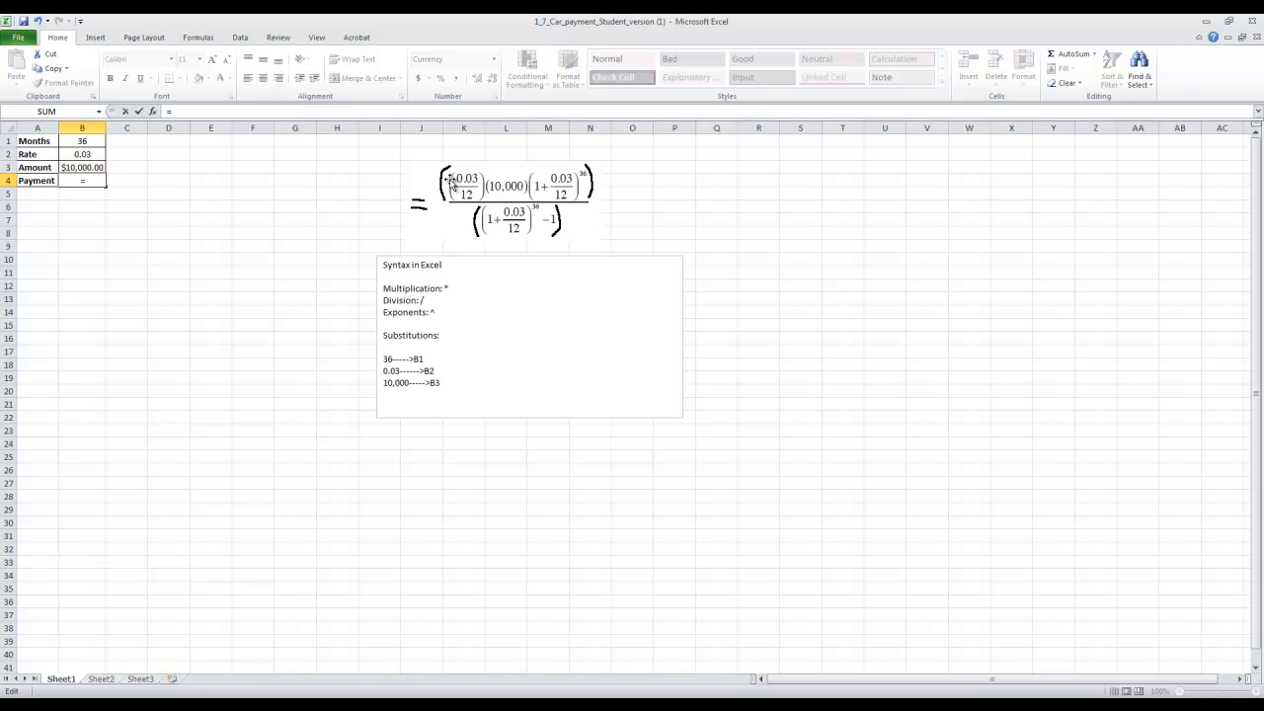
type("((")
type("B")
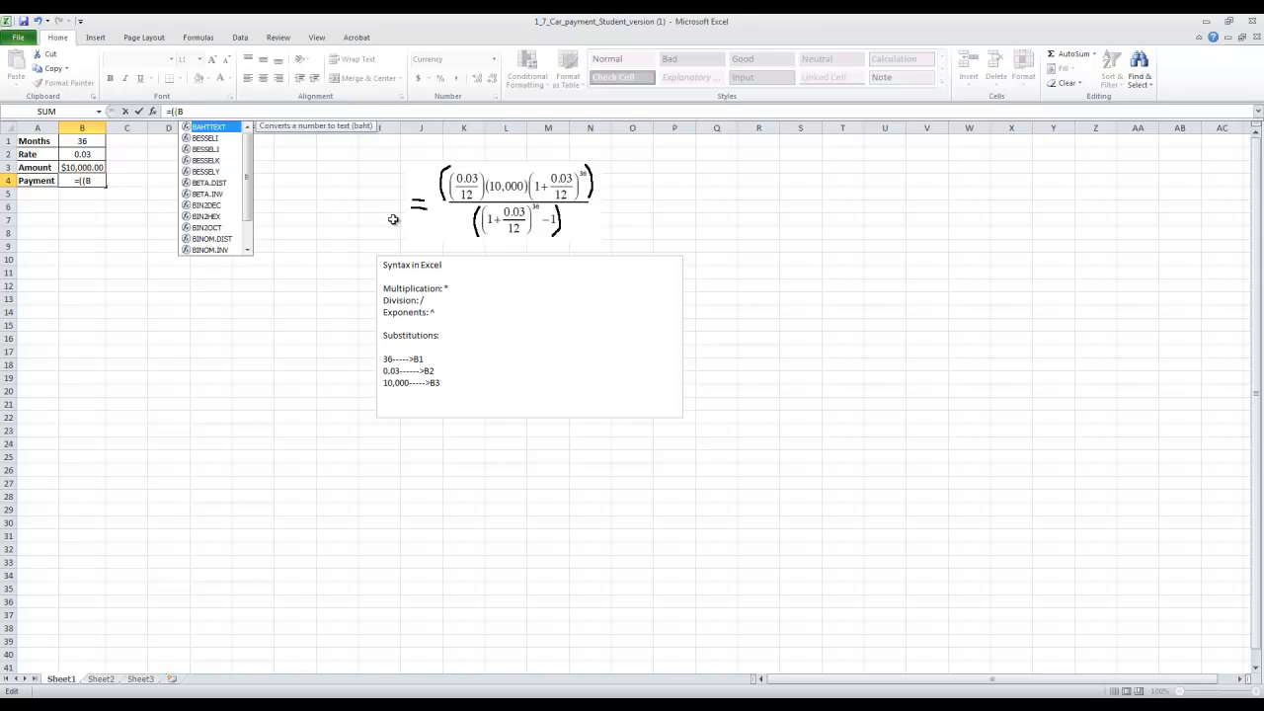
type("2/12)")
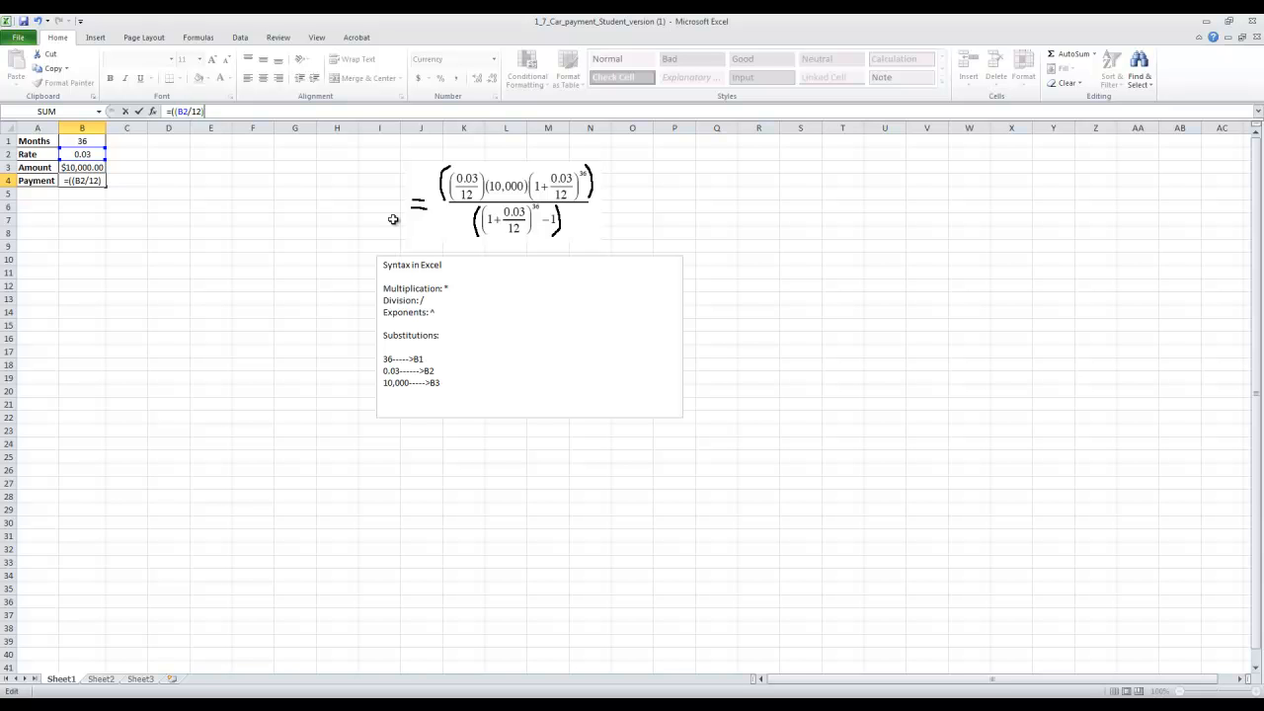
type("*(")
type("B3)")
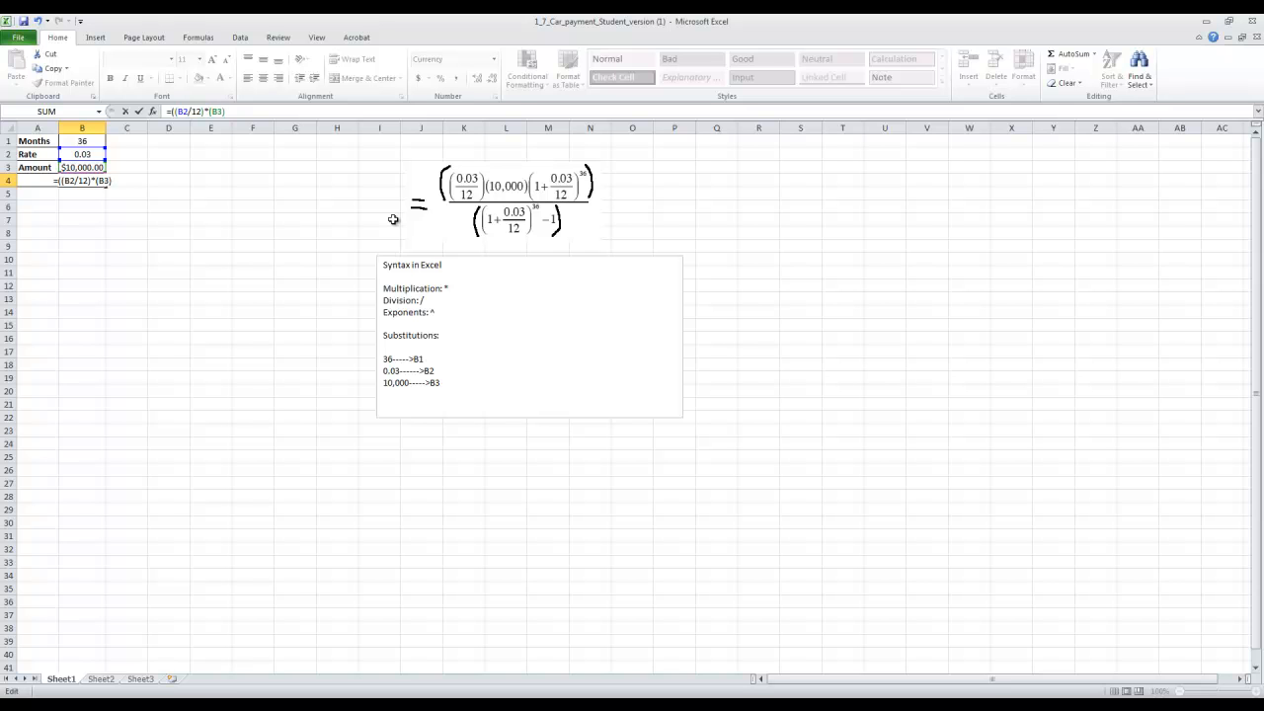
type("*(1+B2/12)")
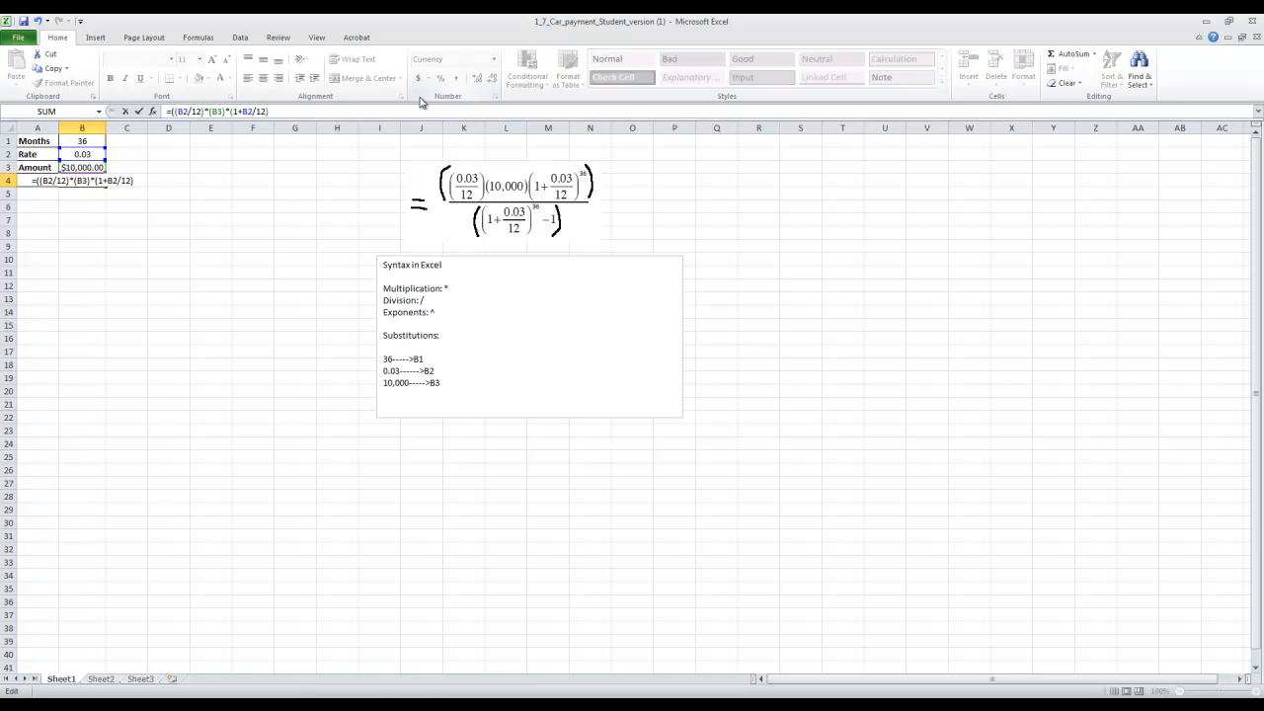
Complete the formula's numerator by appending *(1+B2/12)^B1).
type(")^")
type("B1")
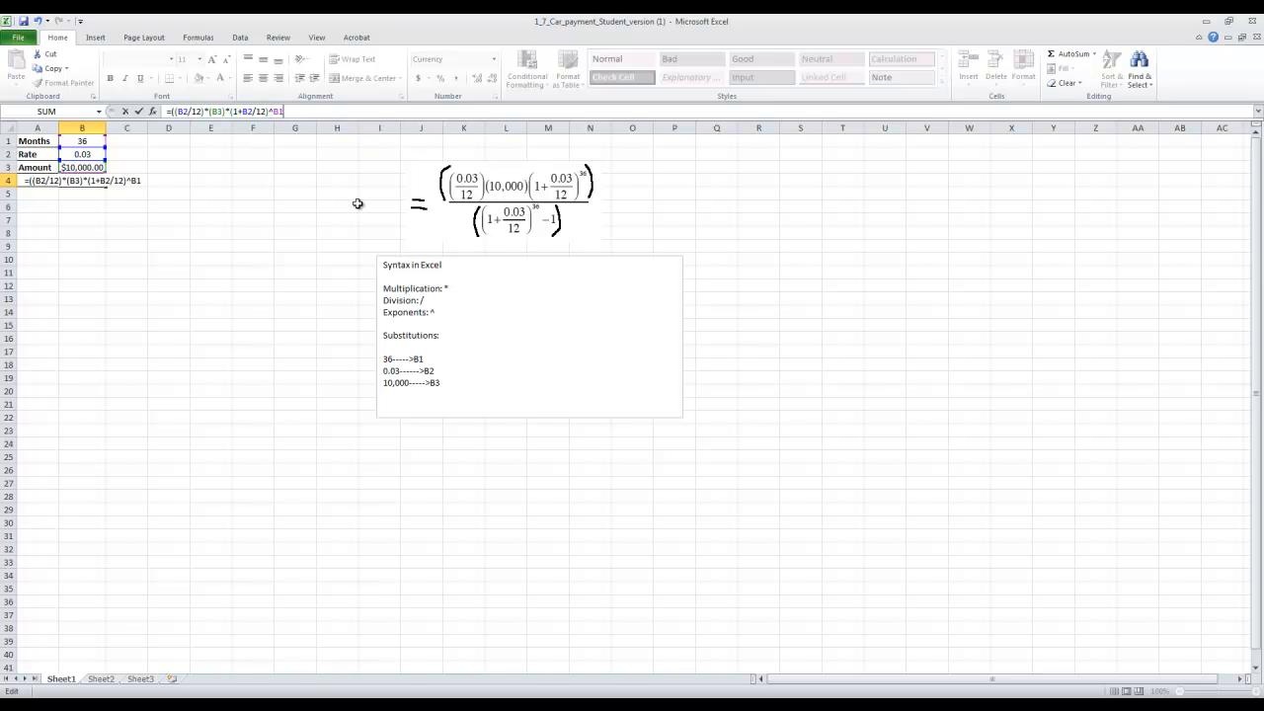
type(")")
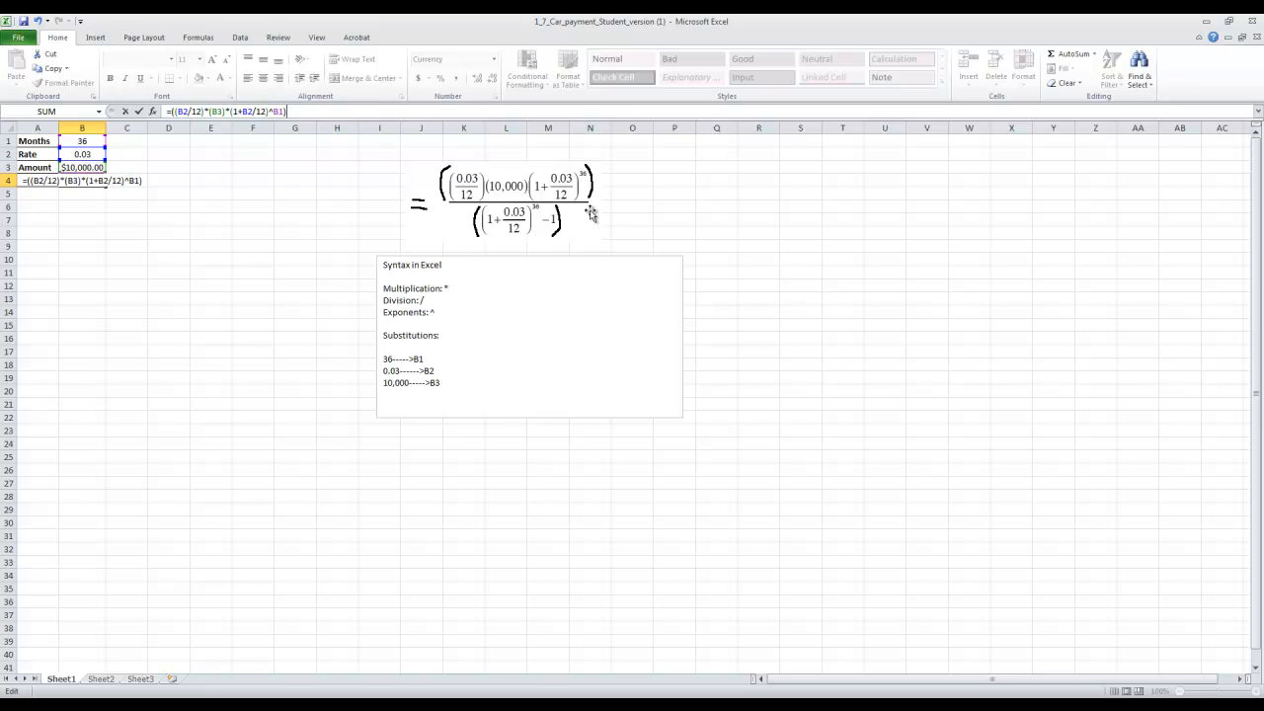
Continue the formula with the division and the denominator's power term, /((1+B2/12)^B1.
type("/")
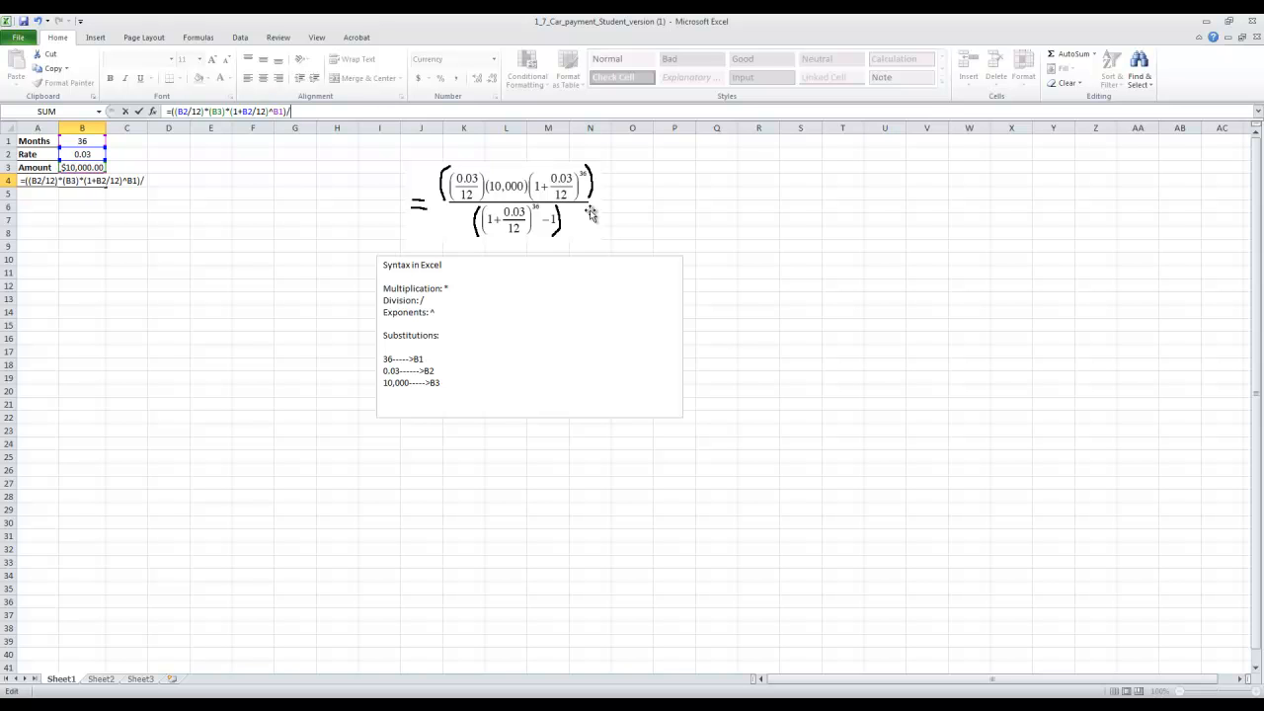
type("((")
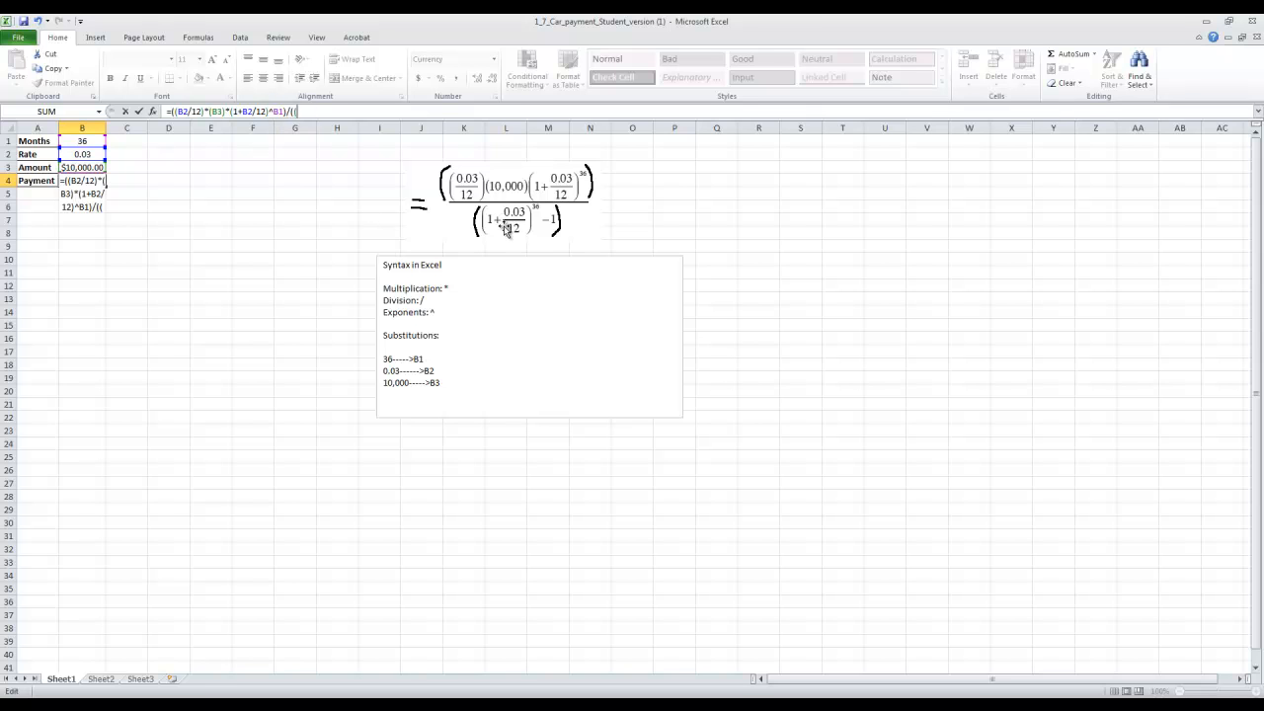
type("1+B2/12)^")
type("b1")
key("BackSpace")
key("BackSpace")
type("B1")
Finish the denominator with -1) and commit the payment formula in B4.
type("-1)")
key("BackSpace")
type(")")
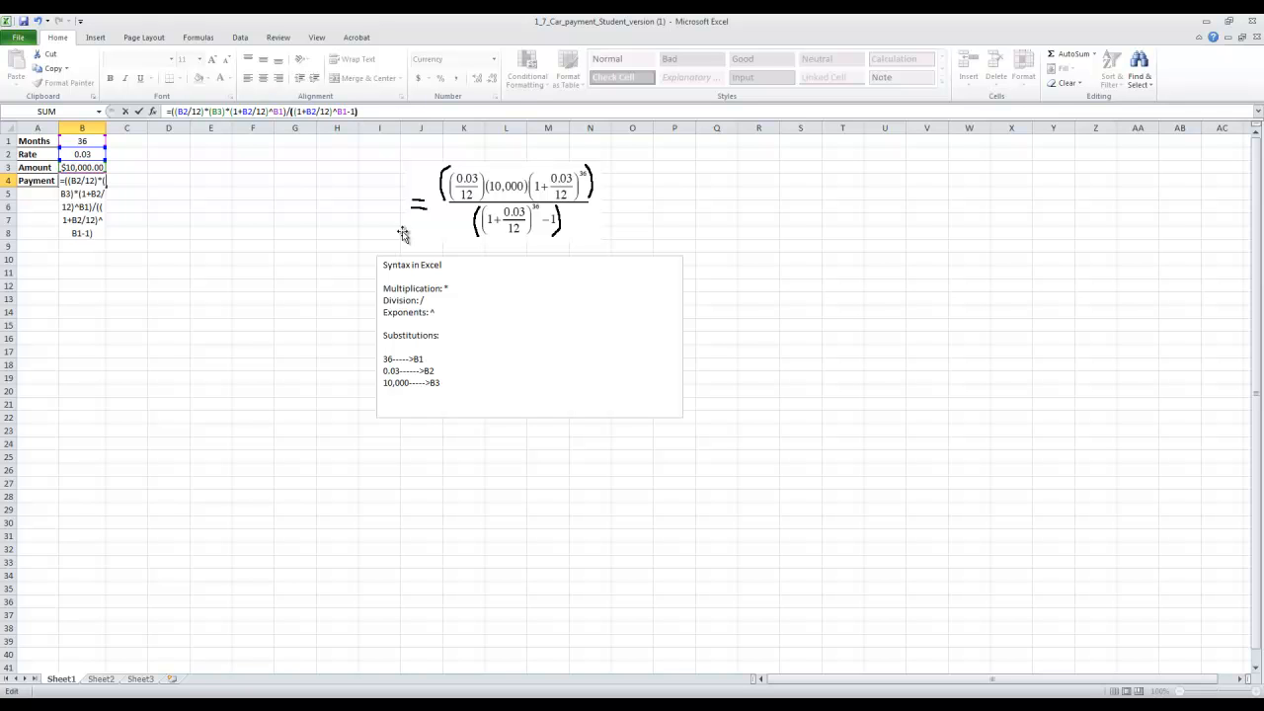
left_click(366, 110)
key("Return")
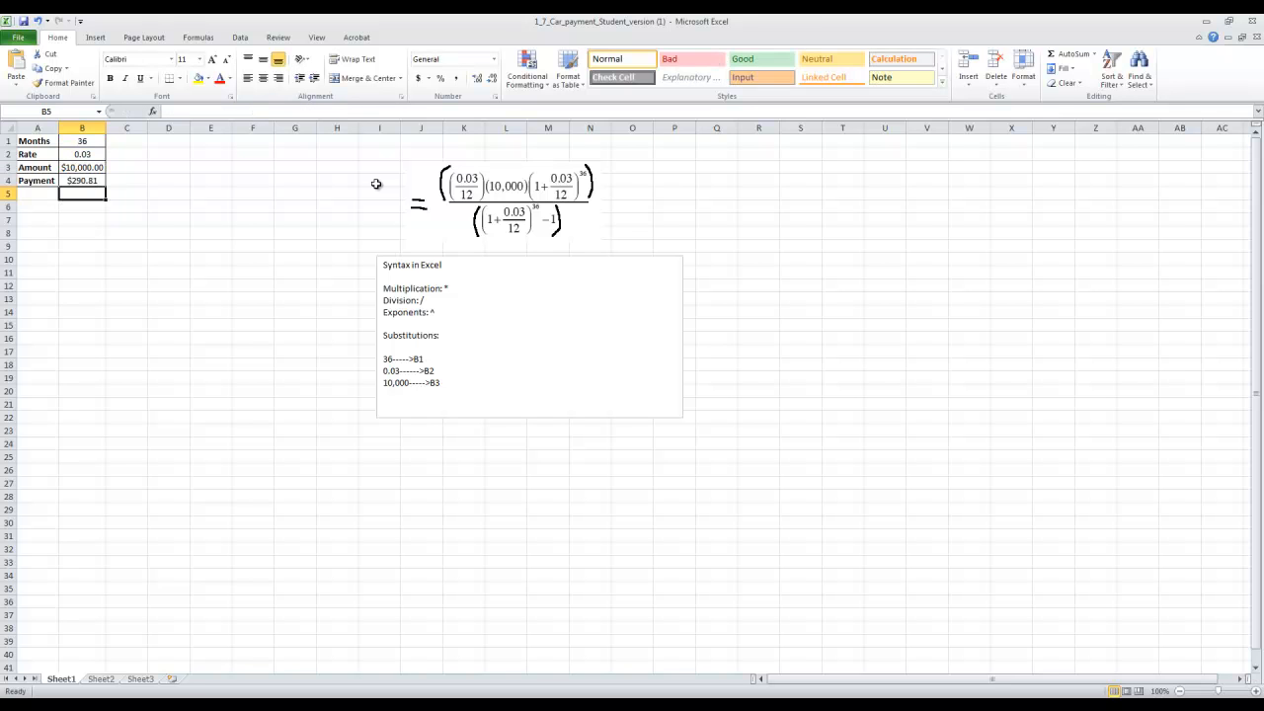
left_click(101, 168)
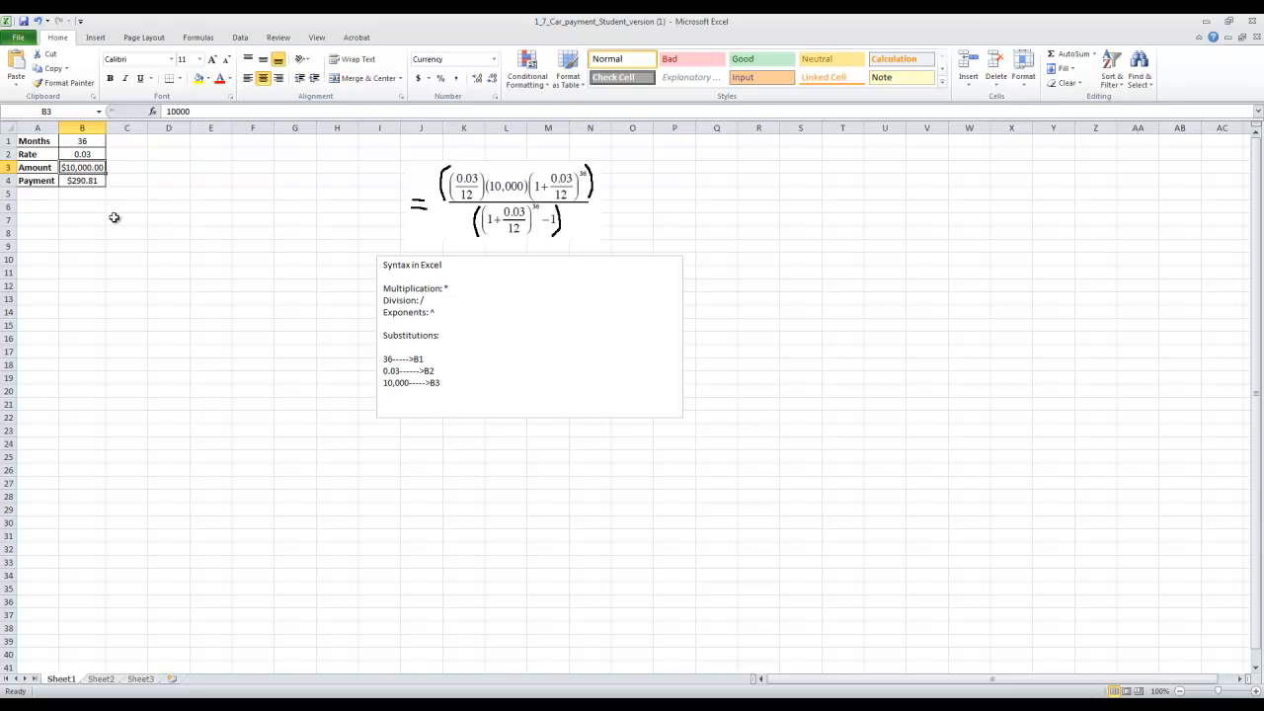
left_click(99, 155)
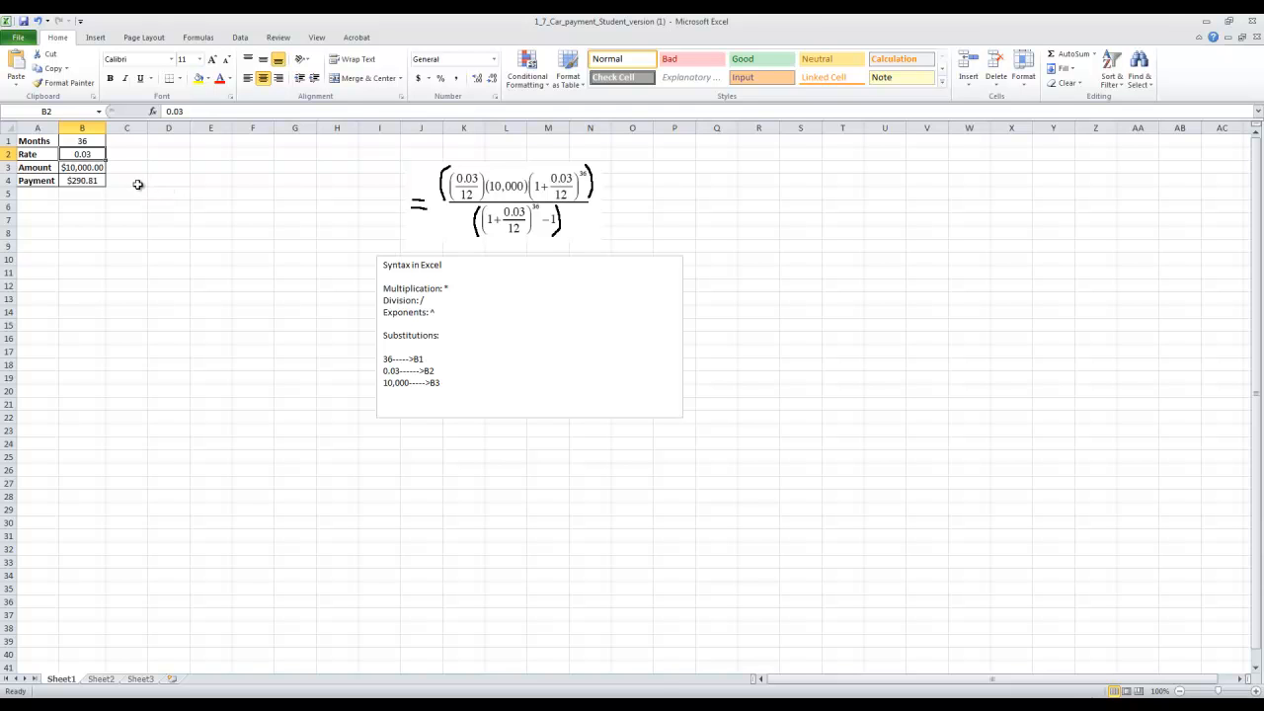
left_click(100, 142)
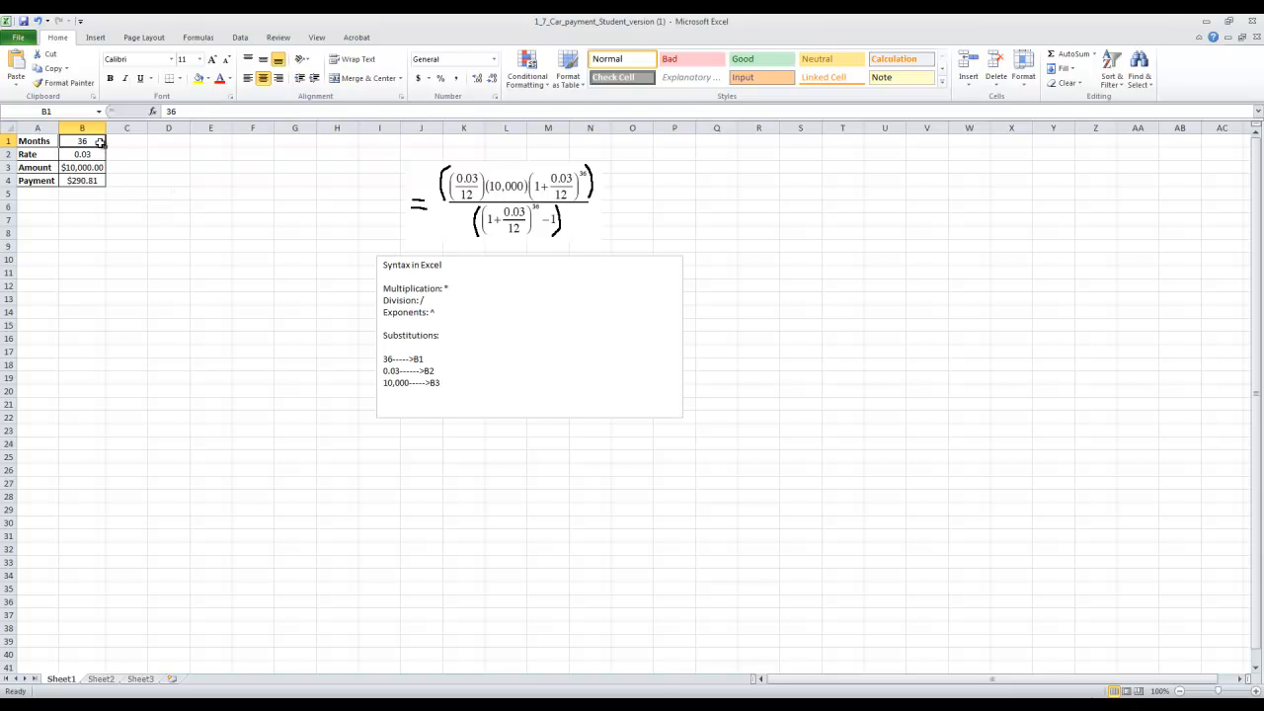
left_click(100, 181)
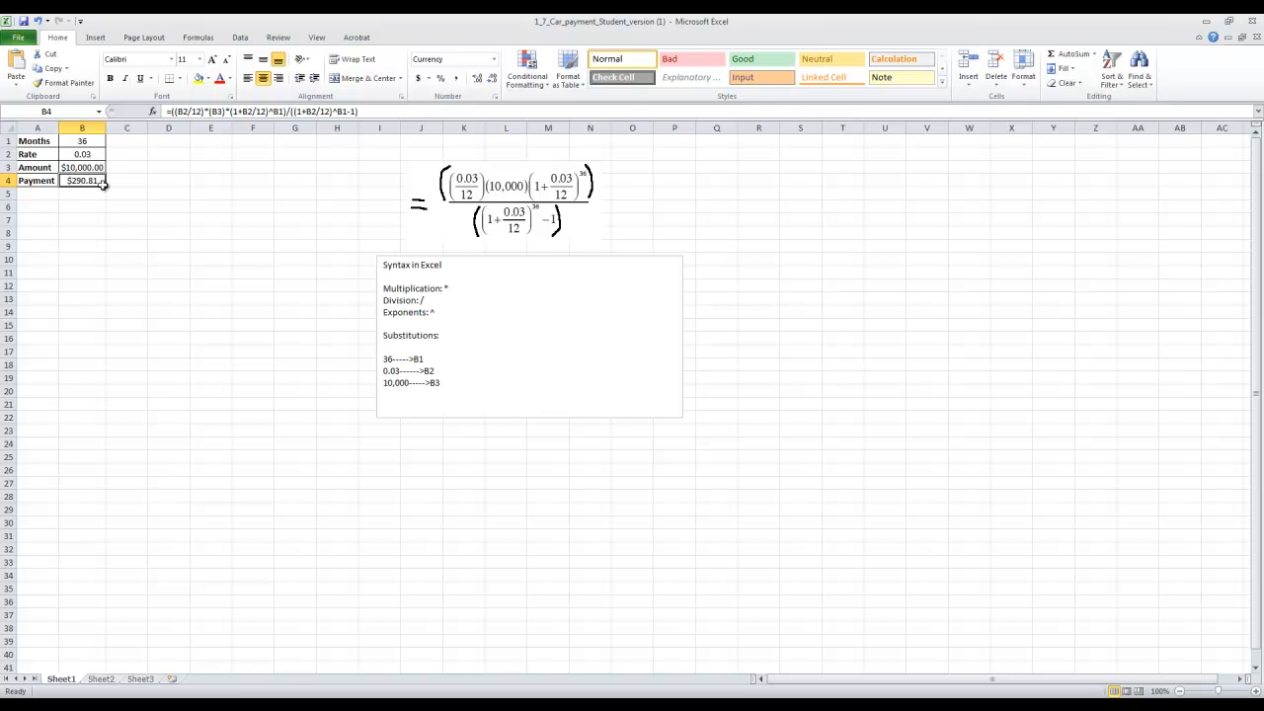
left_click(461, 182)
Add the line "Amortization Payment Formula" to the notes text box, below the substitutions list with a blank line between.
left_click(470, 378)
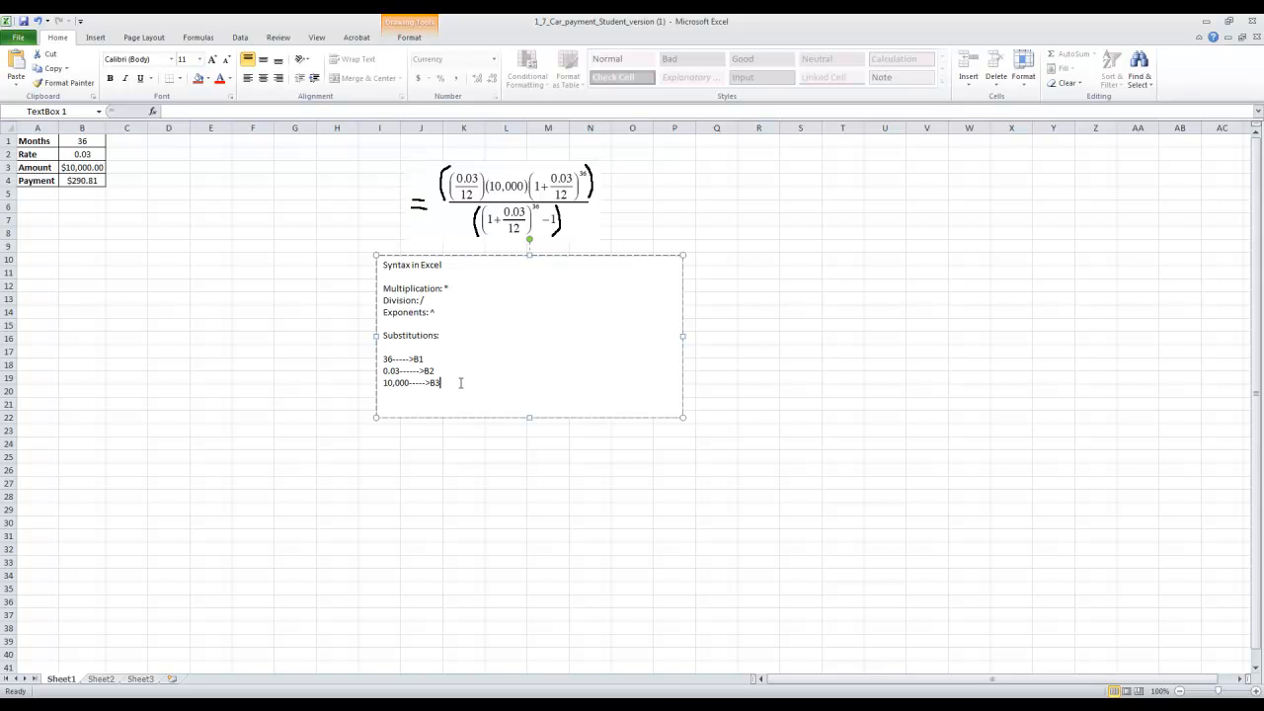
key("Return")
key("Return")
type("Amortization Payment Fomular")
left_click(543, 203)
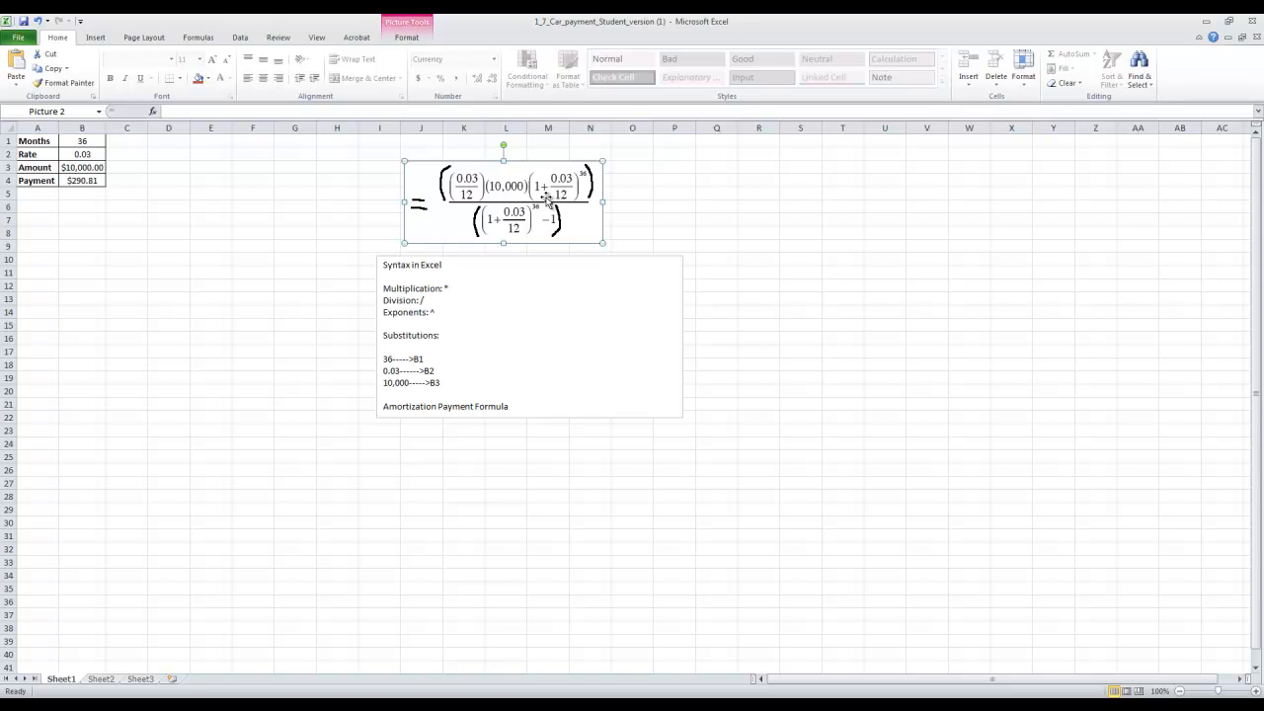
Set the rate in B2 to 0.06 and check the recalculated payment in B4.
left_click(99, 166)
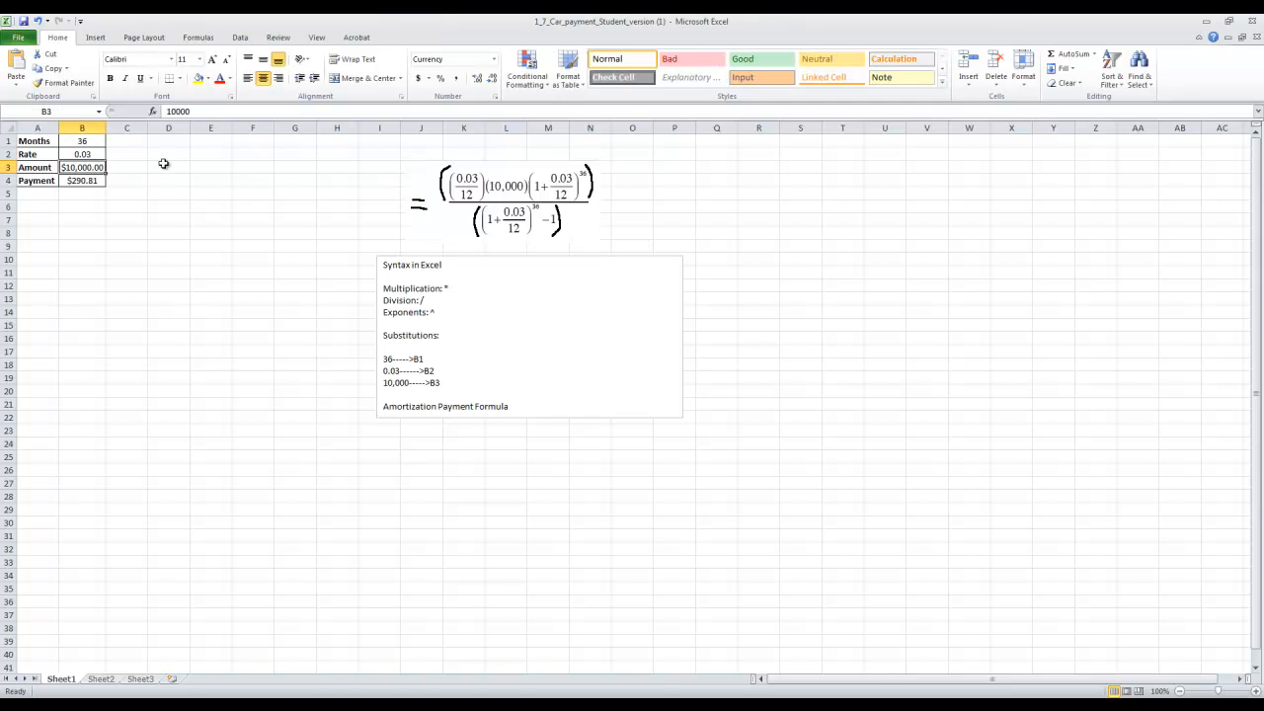
left_click(92, 182)
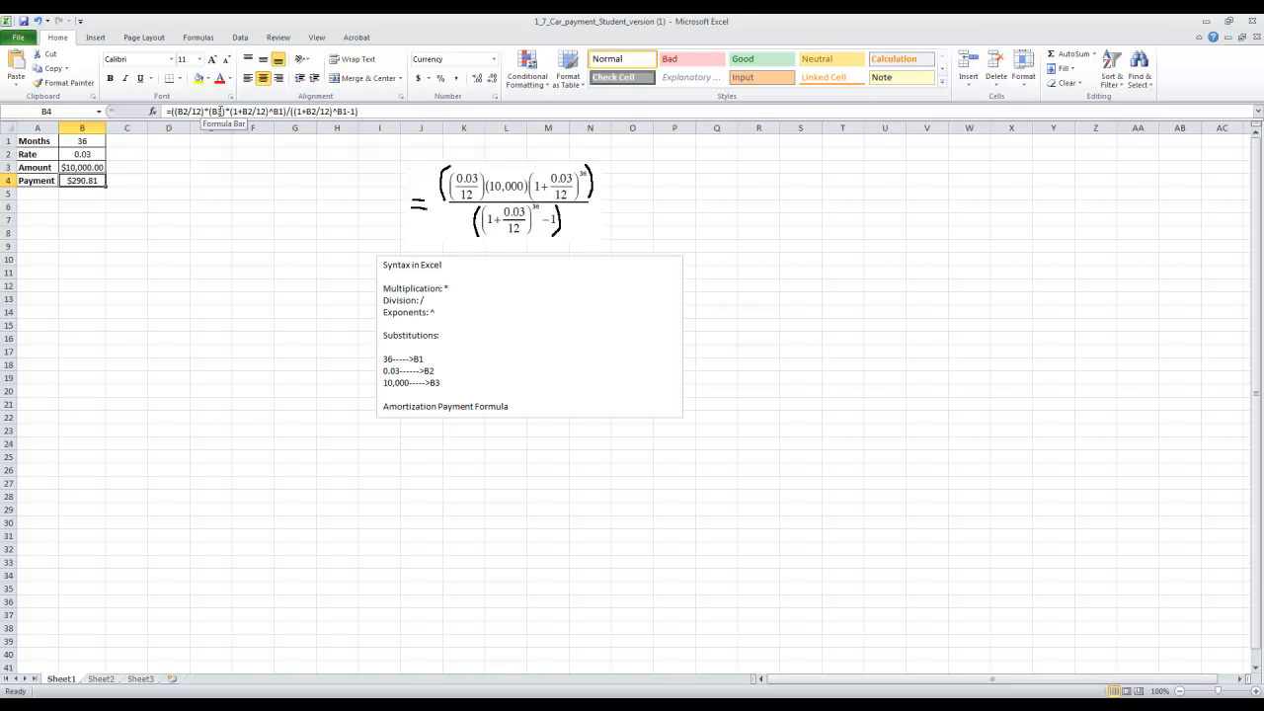
left_click(88, 154)
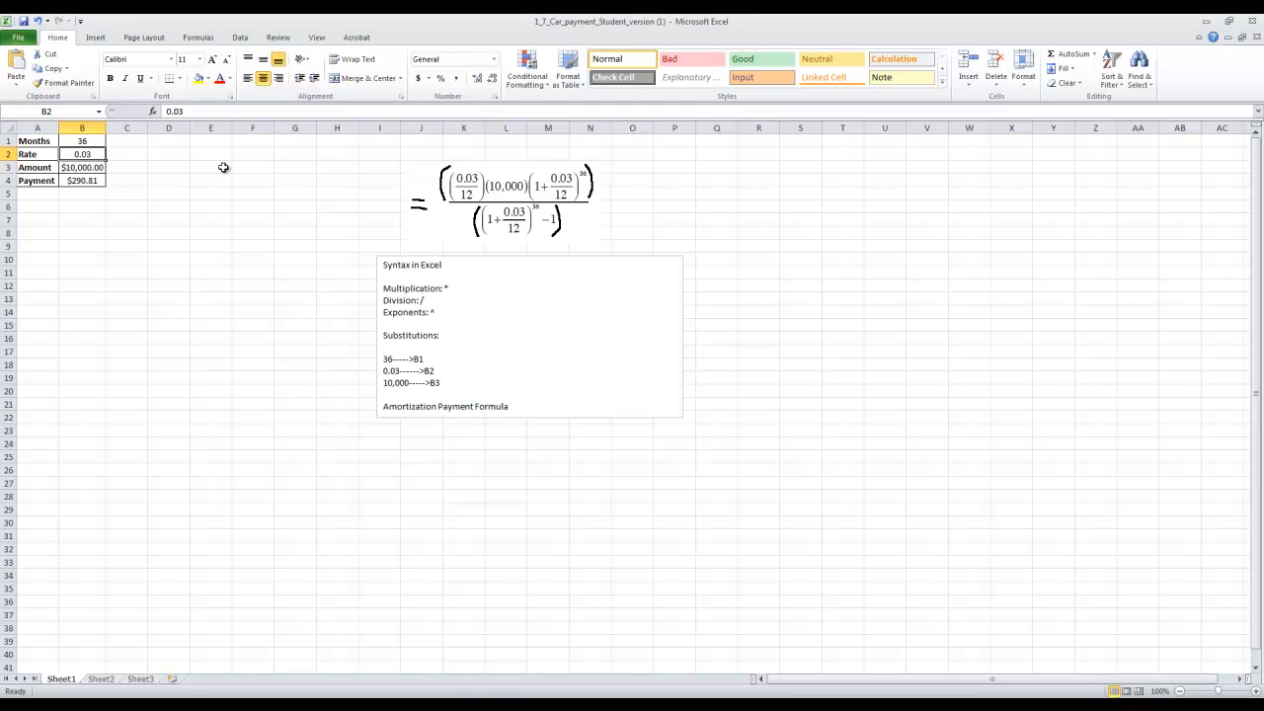
type("0.06")
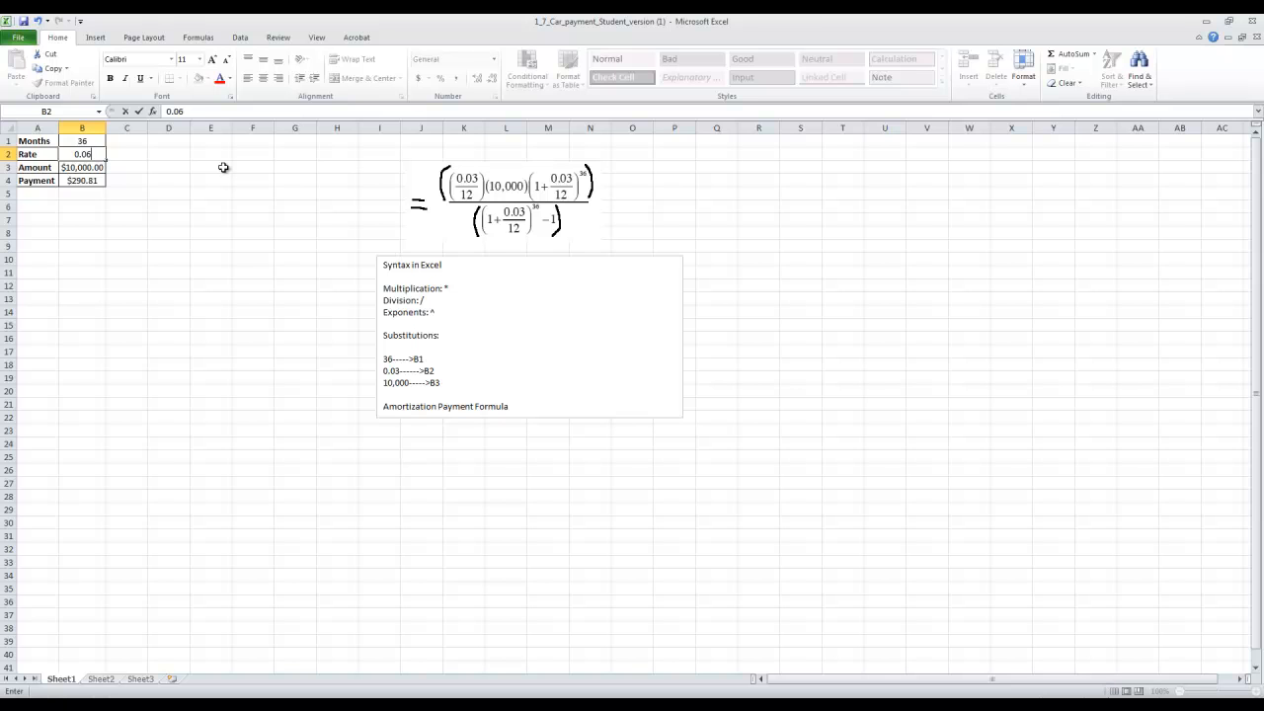
key("Return")
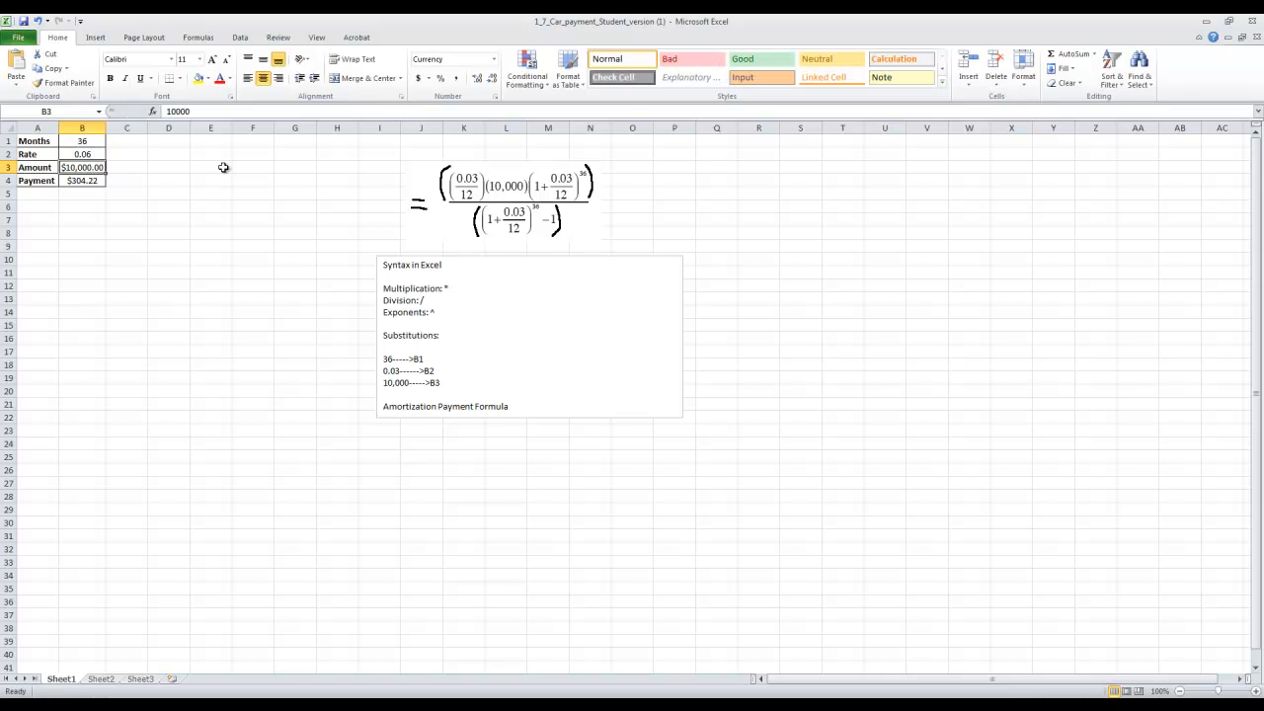
key("Down")
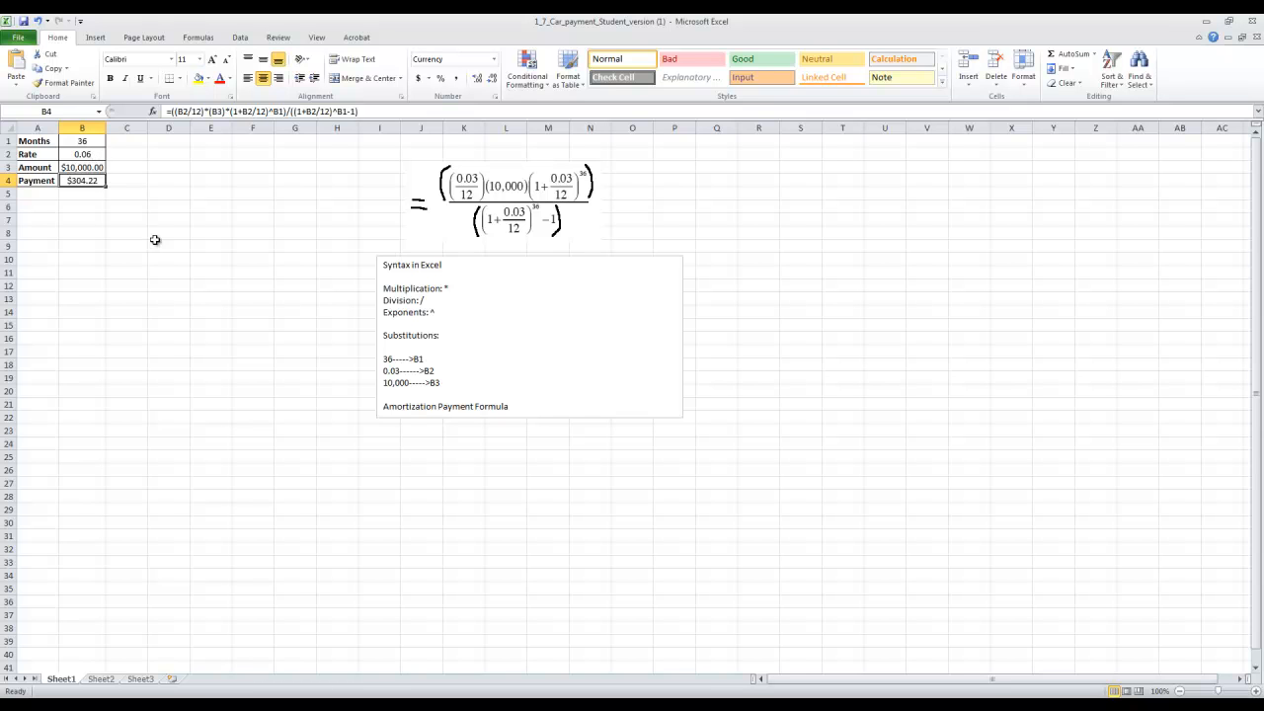
Set the rate in B2 back to 0.03.
left_click(99, 154)
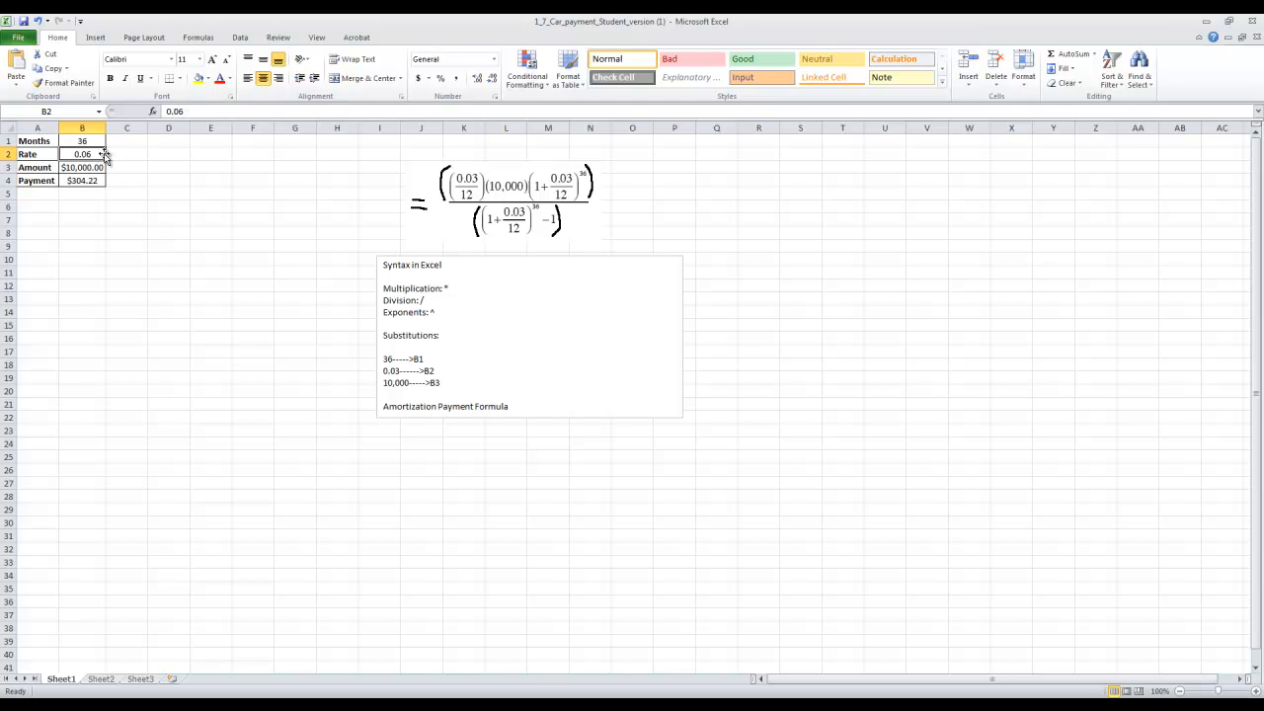
type("0.03")
key("Return")
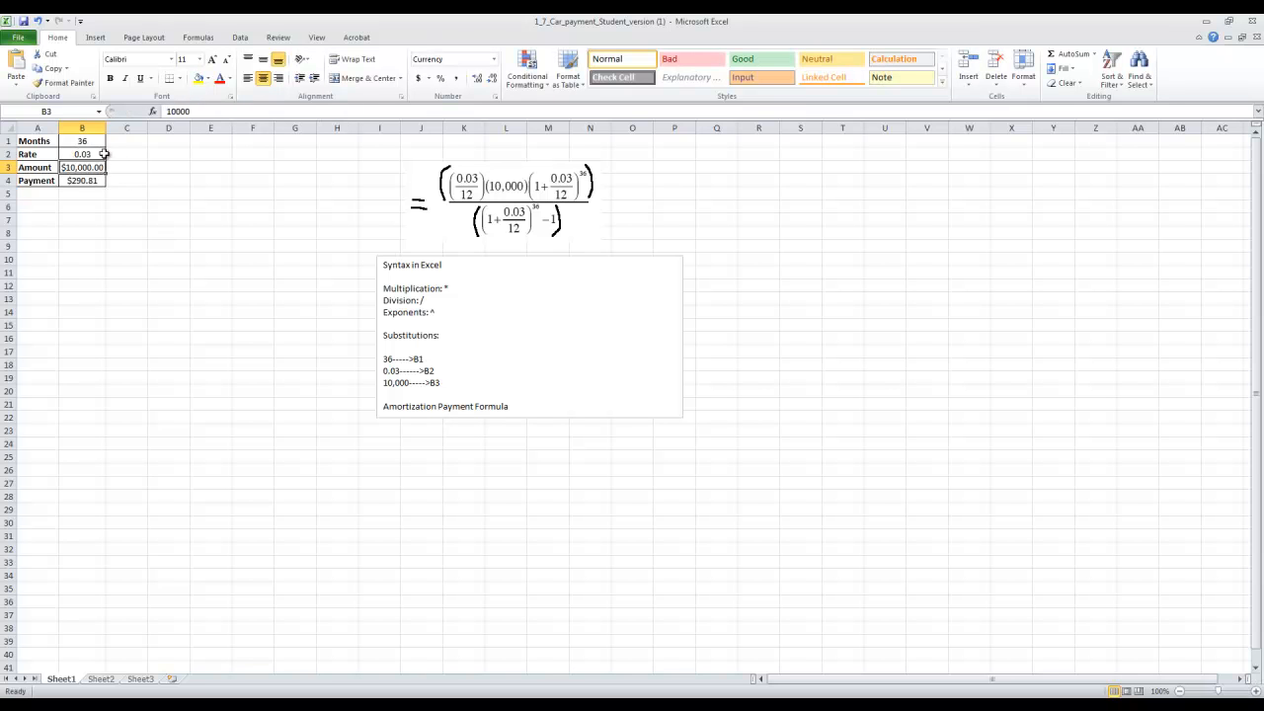
Set the number of months in B1 to 24 to test a shorter loan term.
left_click(82, 143)
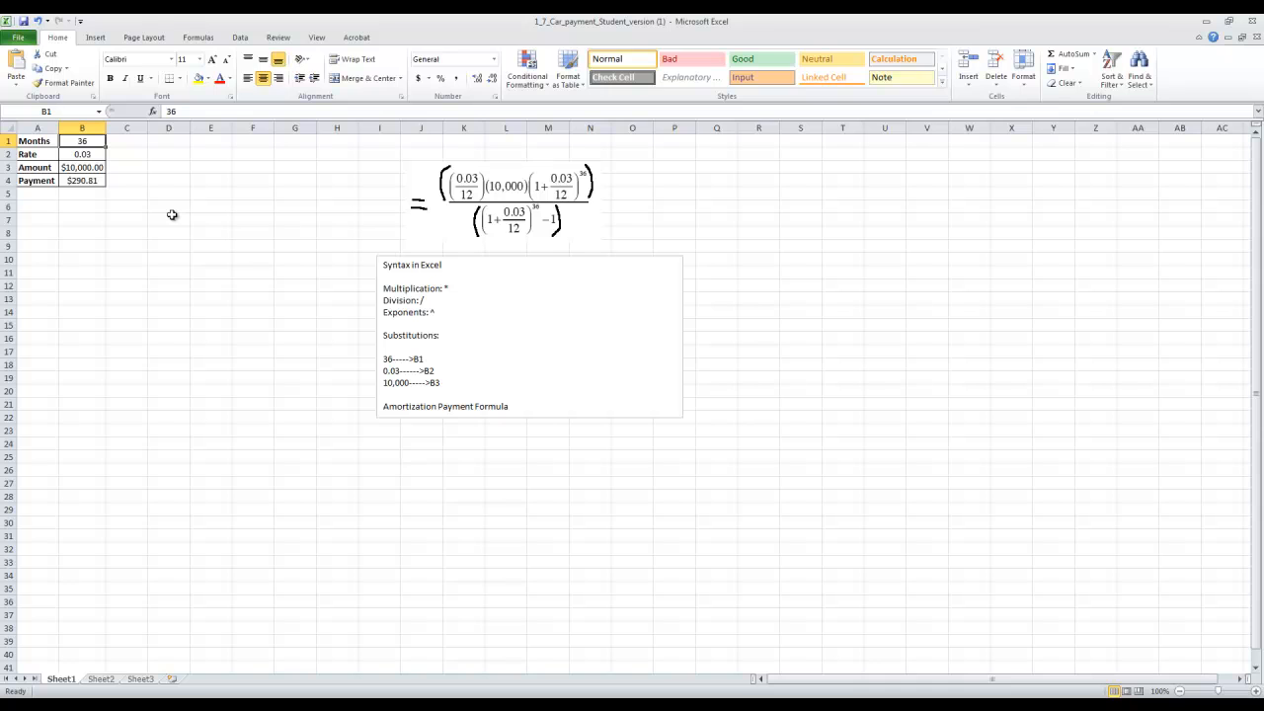
type("24")
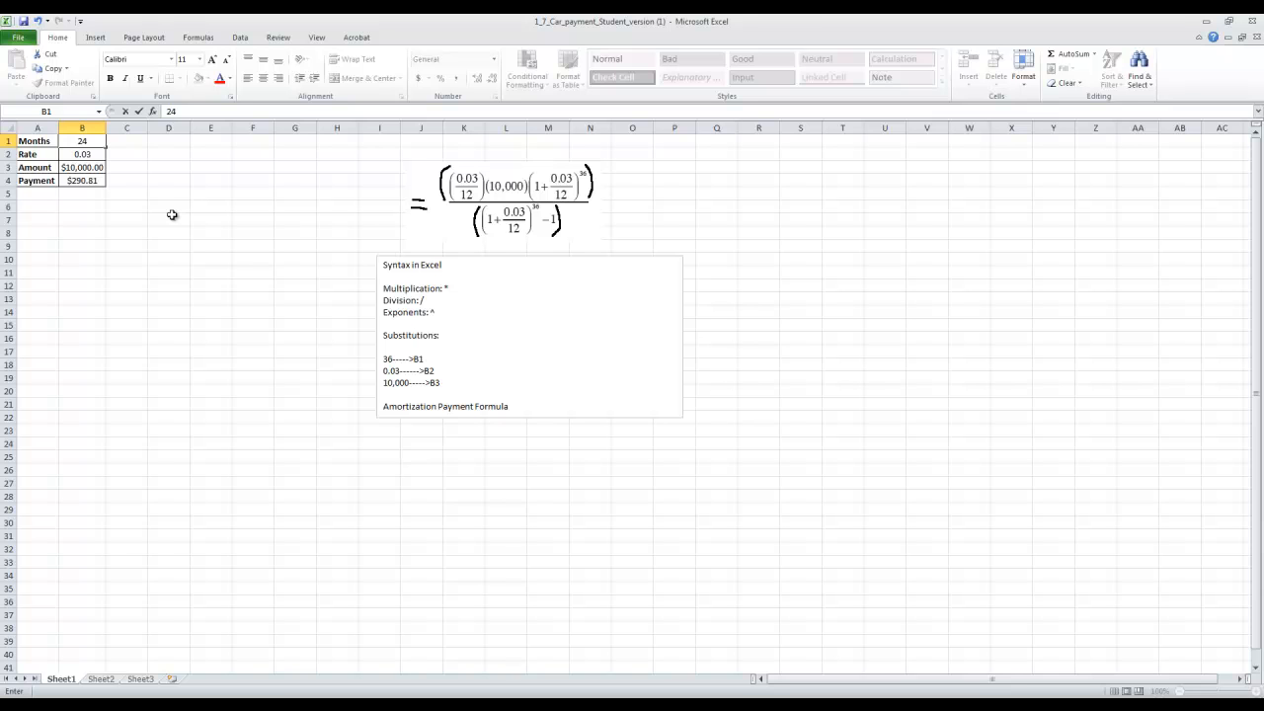
key("Return")
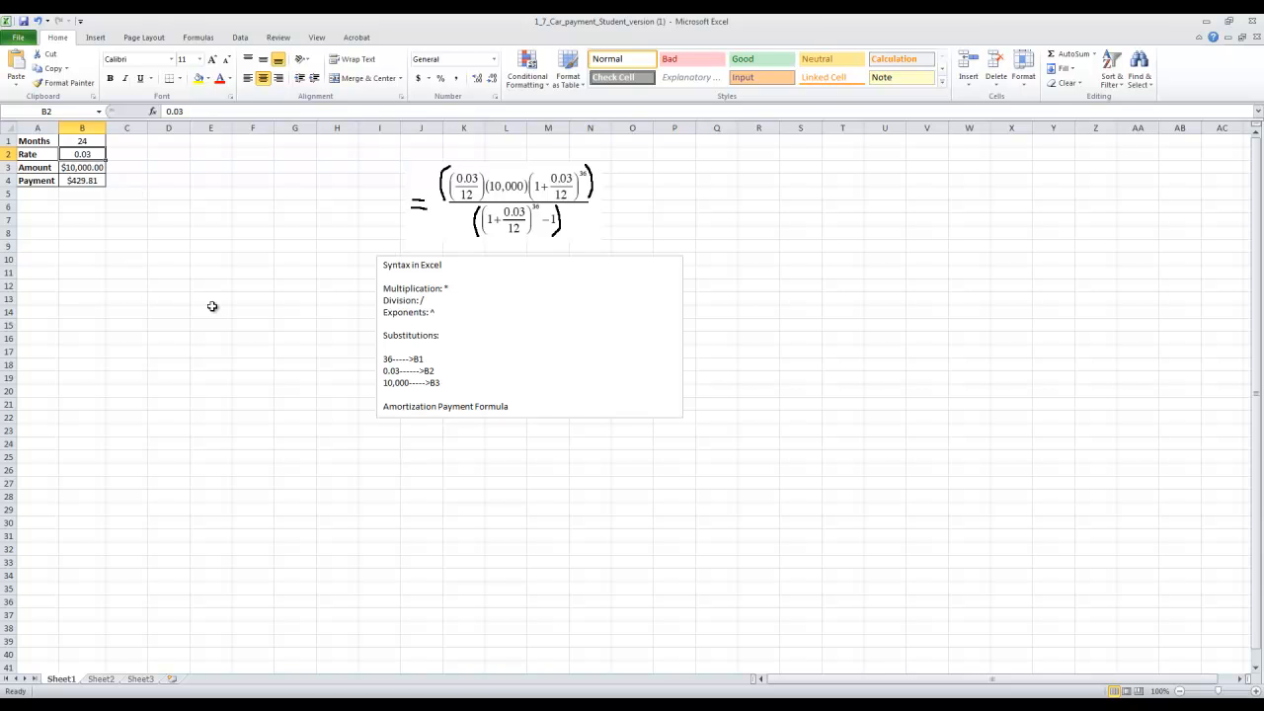
Set the number of months in B1 back to 36.
left_click(81, 143)
type("36")
key("Return")
left_click(100, 167)
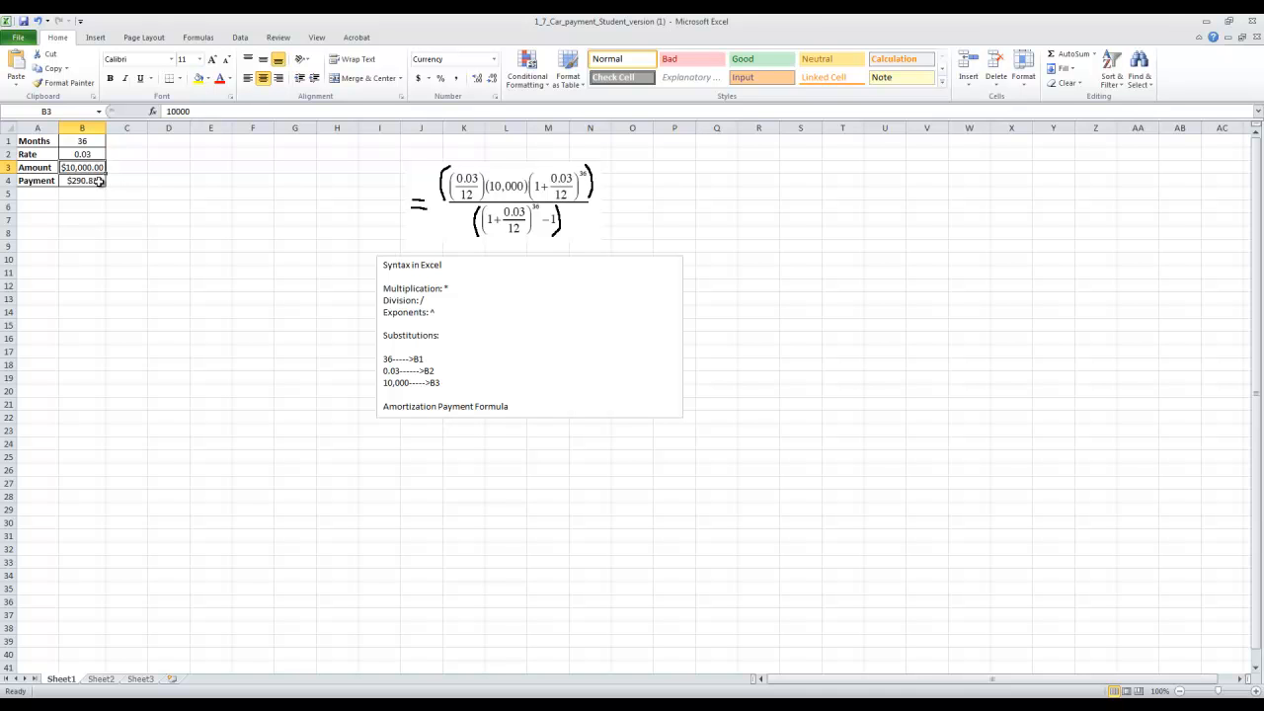
left_click(99, 140)
left_click(96, 153)
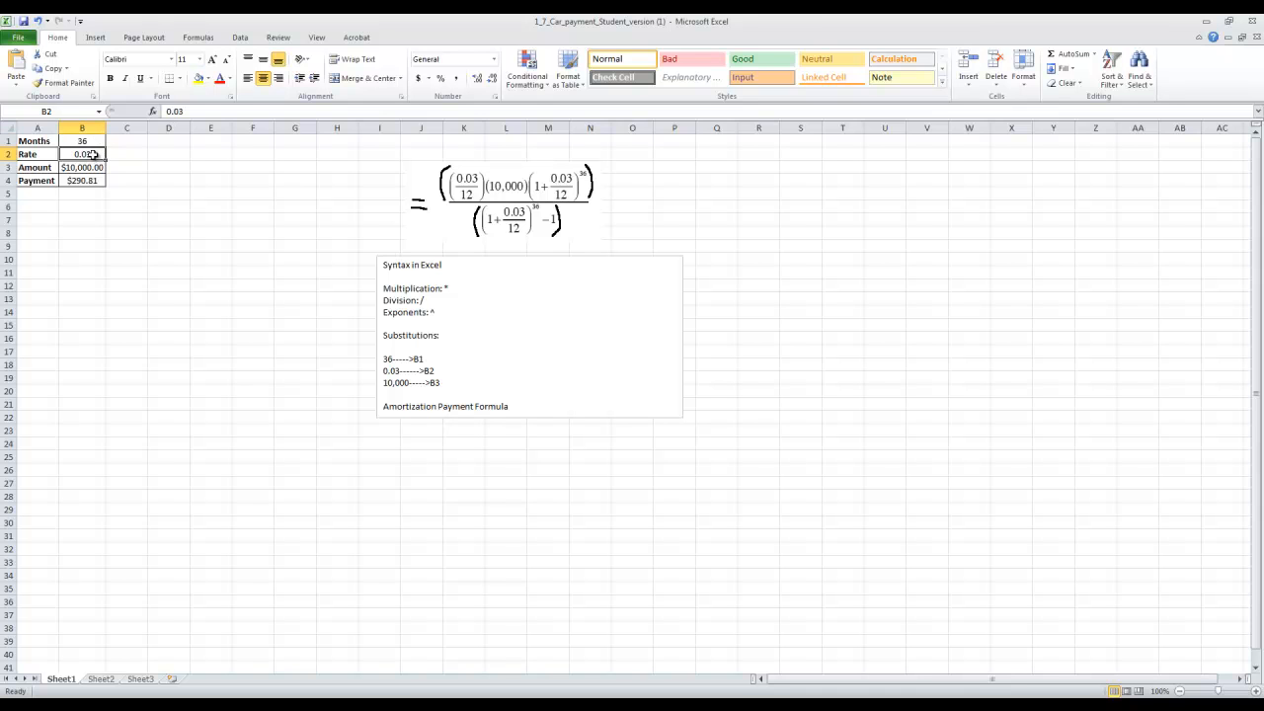
left_click(90, 141)
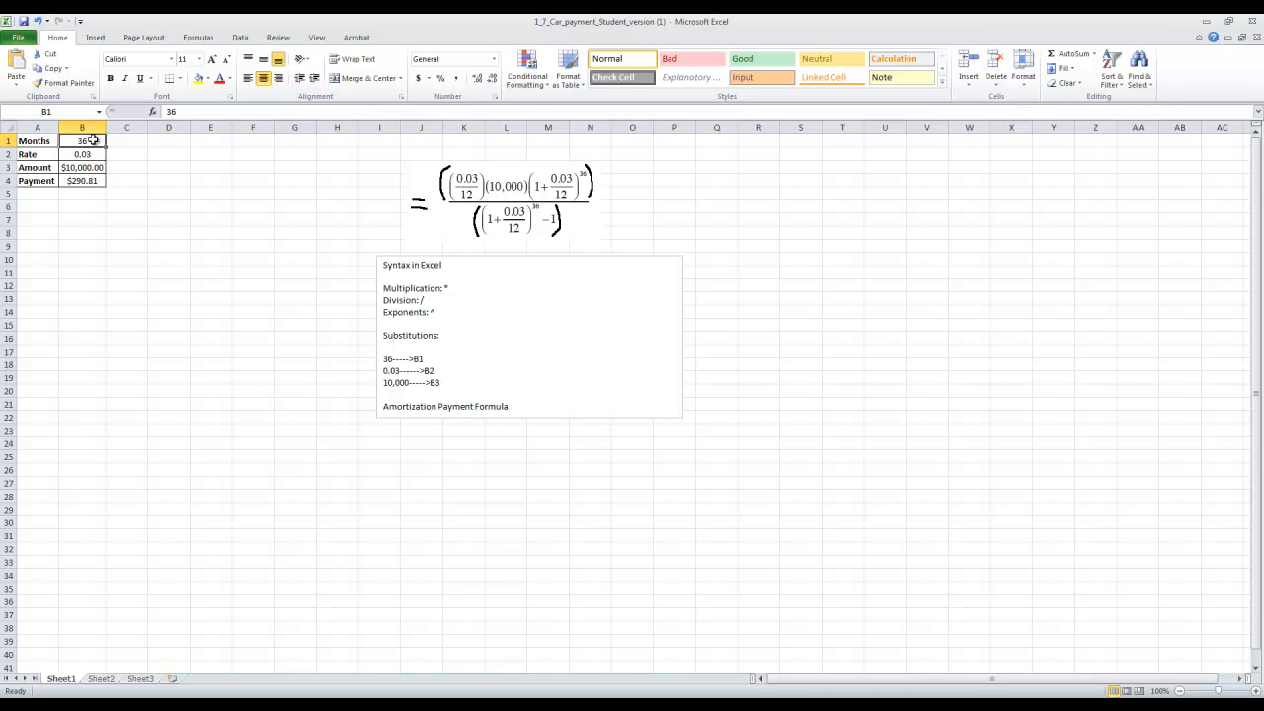
left_click(96, 153)
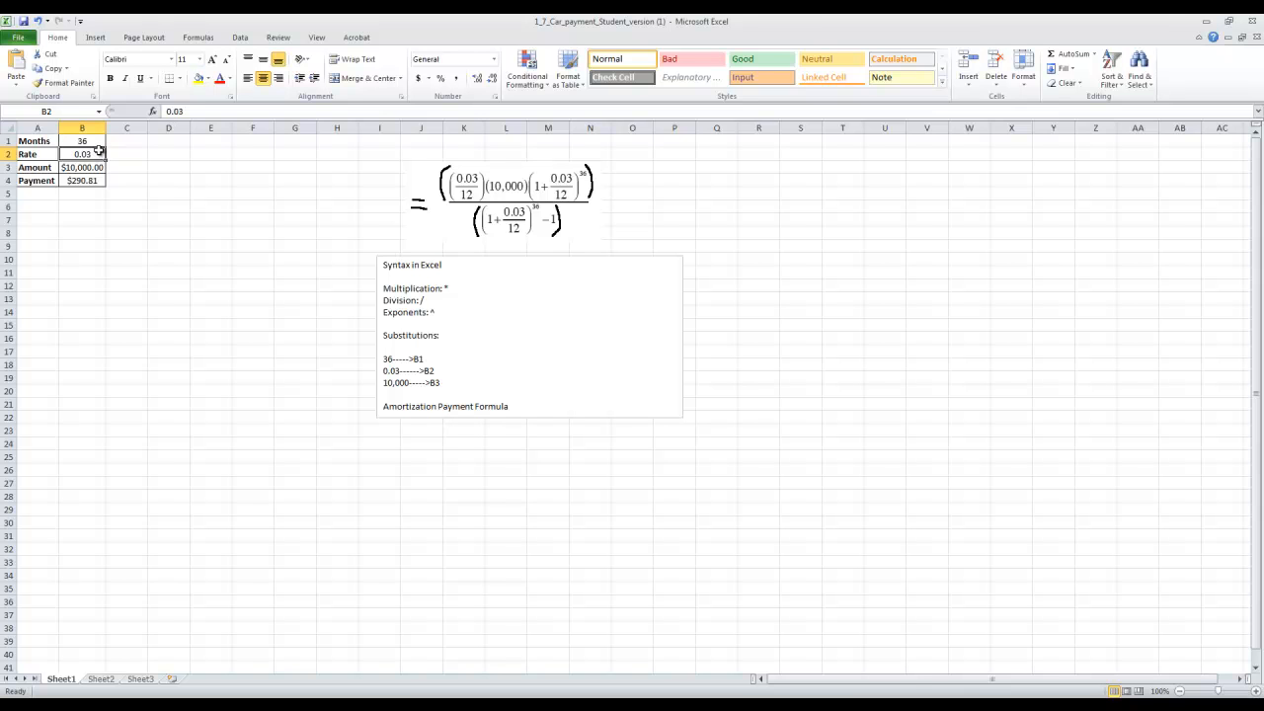
Set the loan amount in B3 to 15000 to test the payment for a larger loan.
left_click(97, 165)
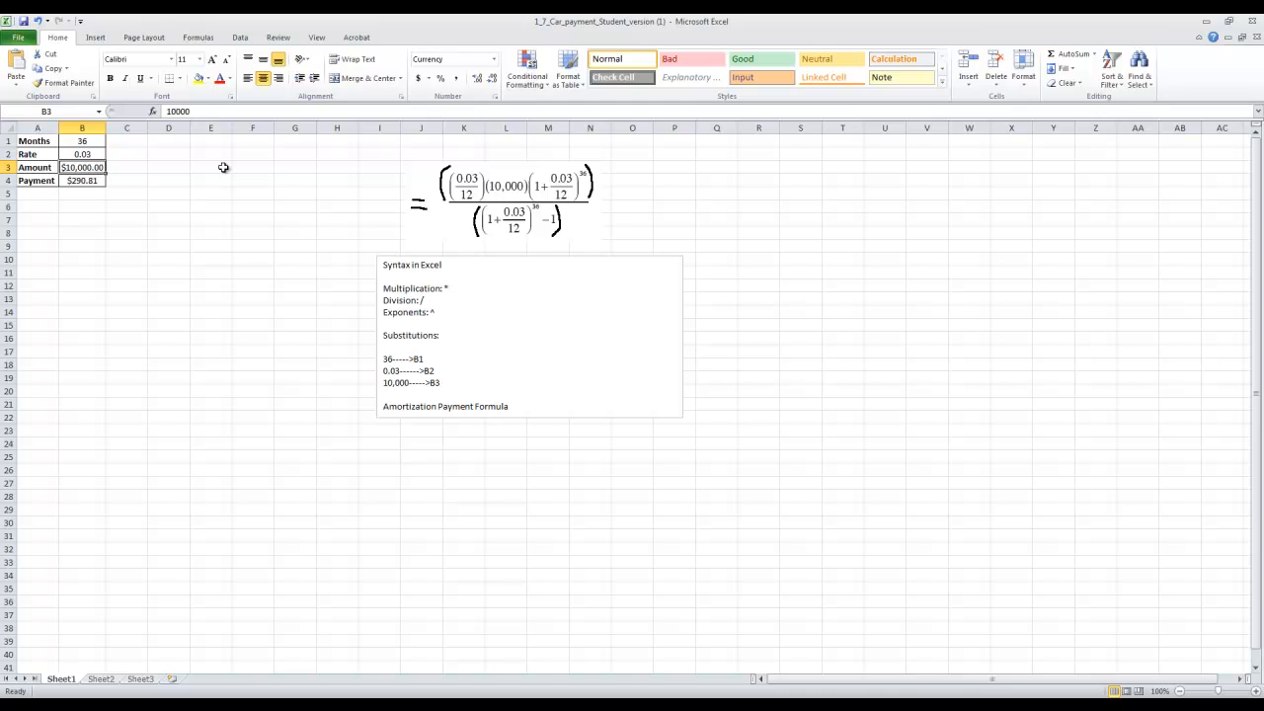
type("15000")
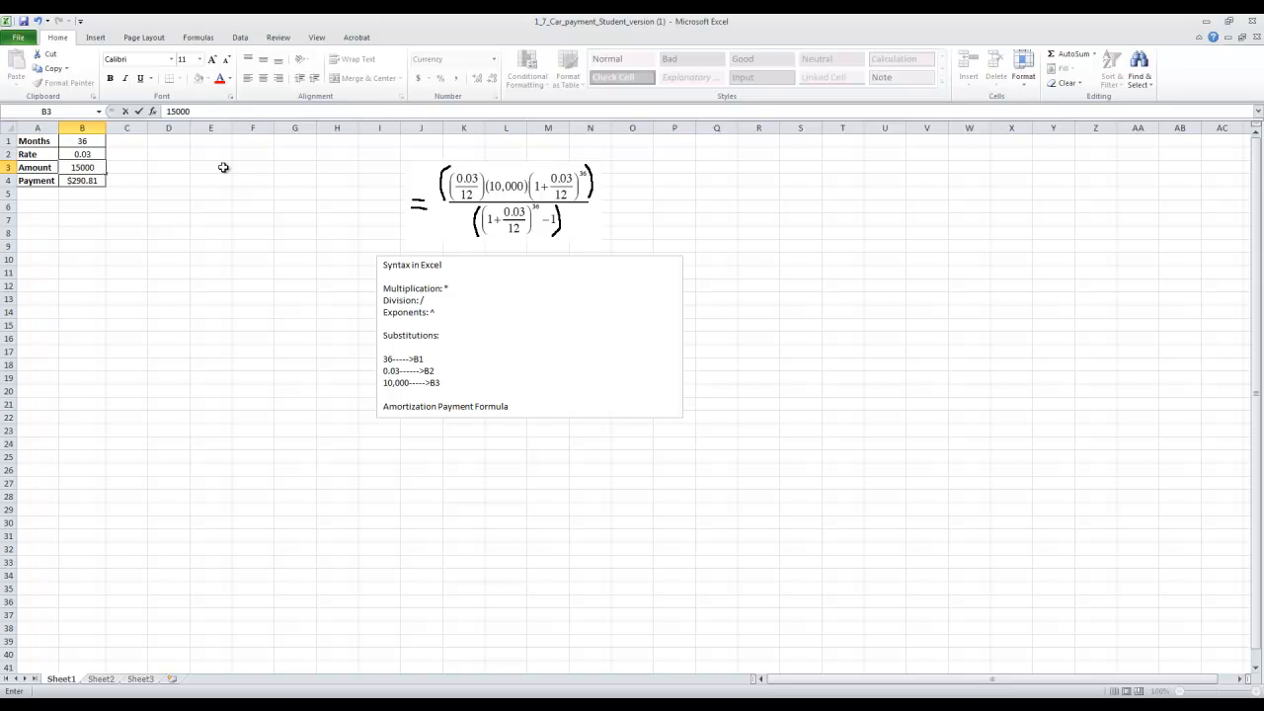
key("Return")
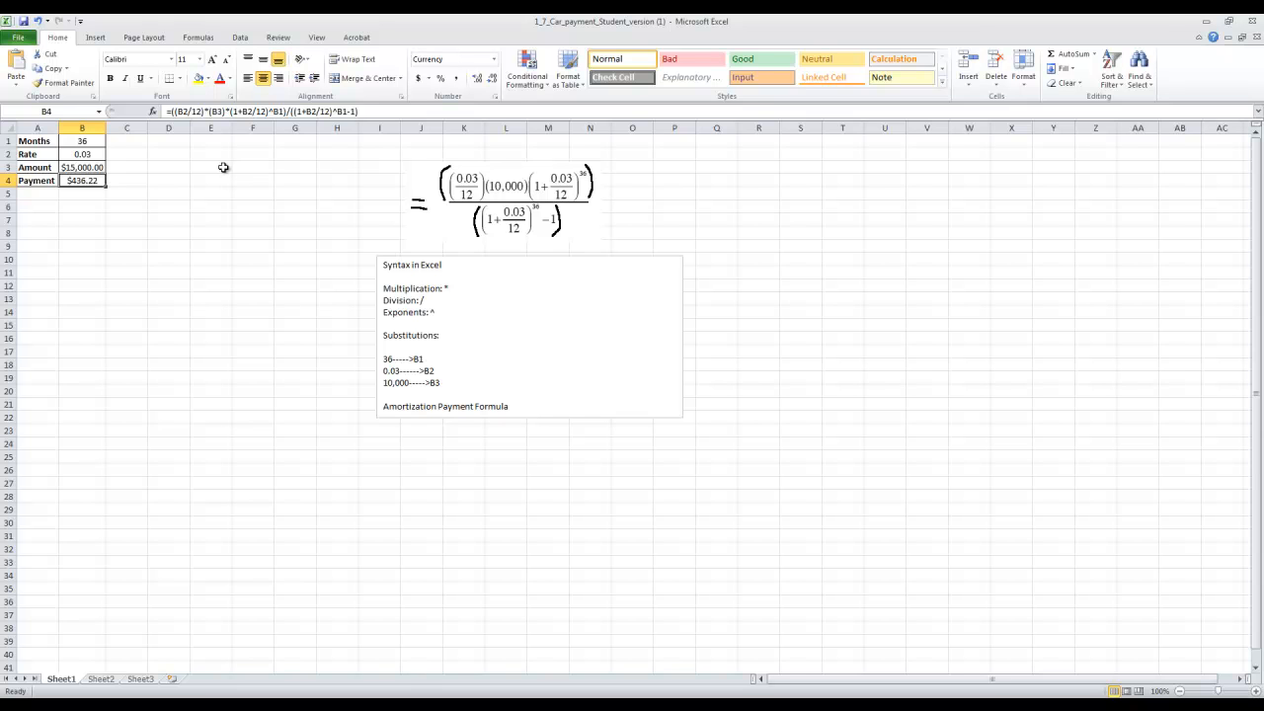
Set the loan amount in B3 back to 10000.
left_click(194, 269)
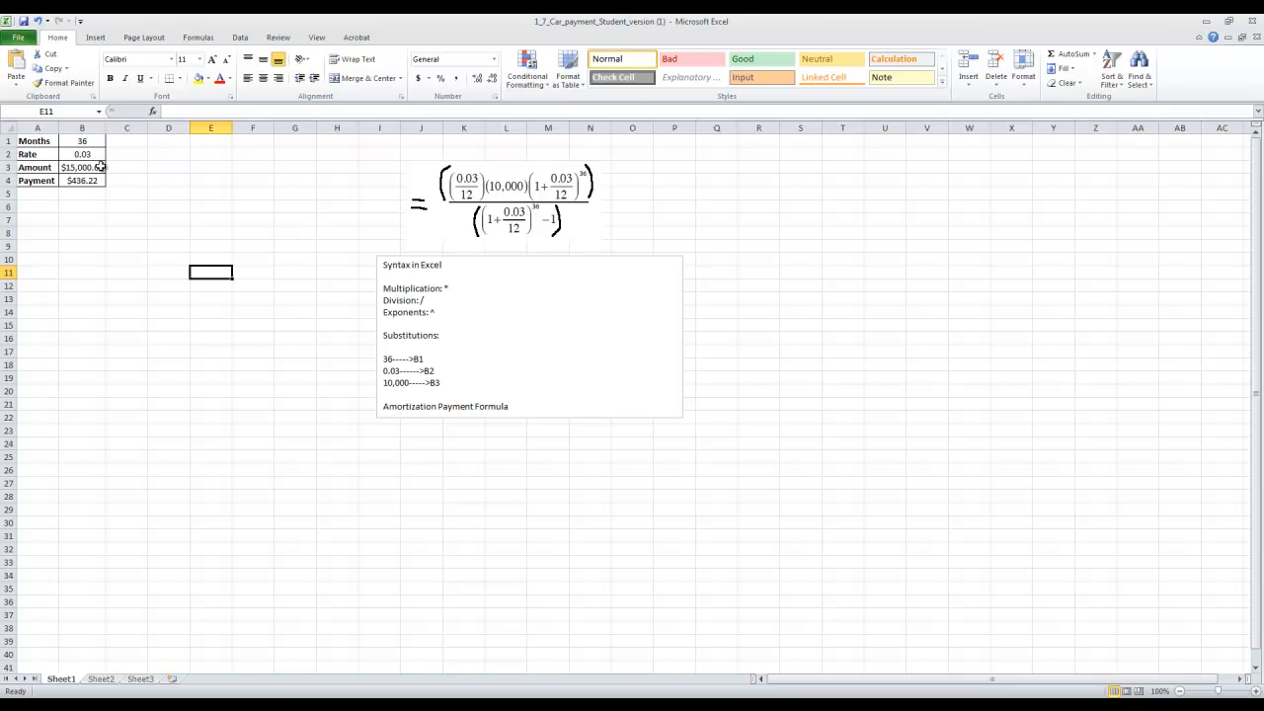
left_click(101, 167)
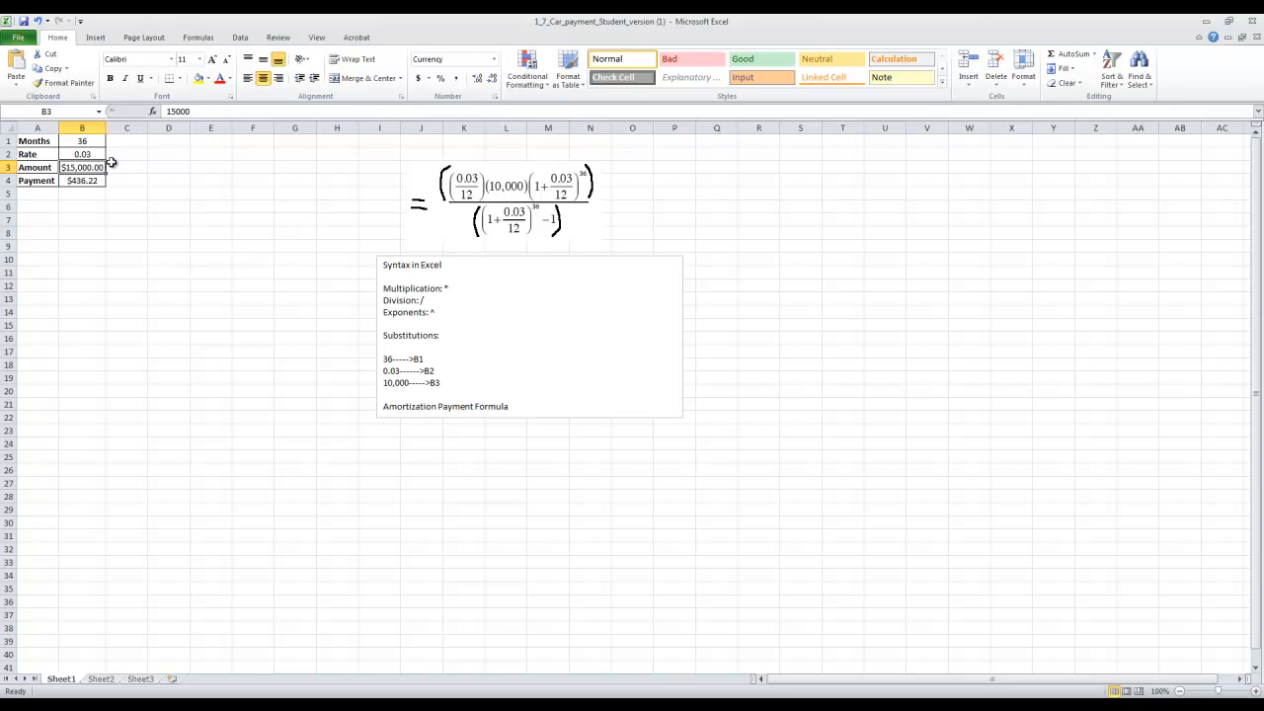
type("10000")
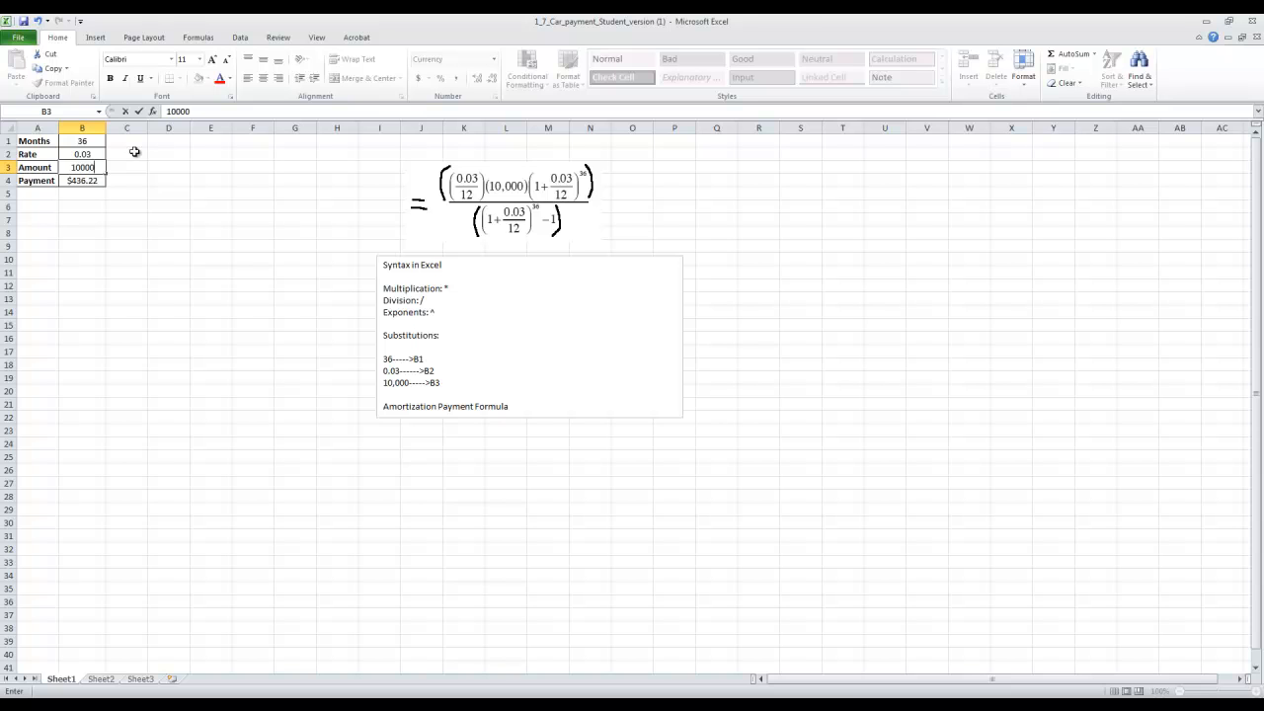
key("Return")
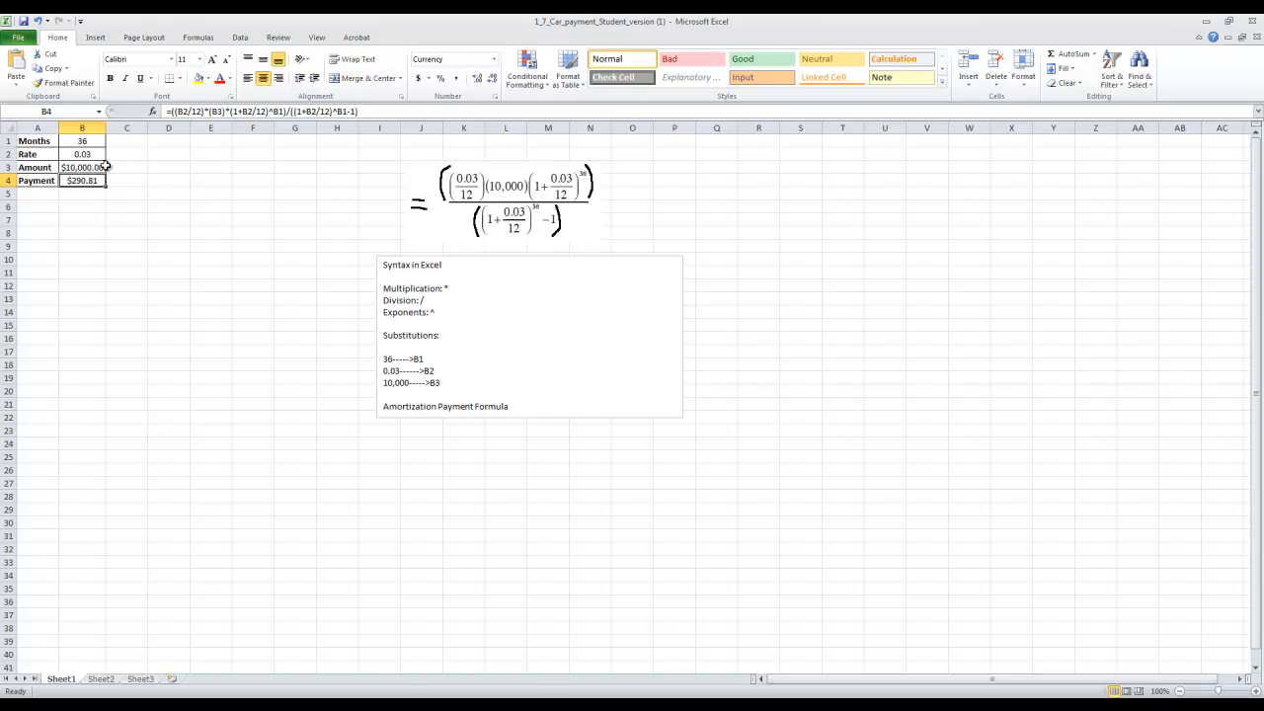
left_click(96, 169)
left_click(93, 141)
left_click(93, 155)
left_click(96, 168)
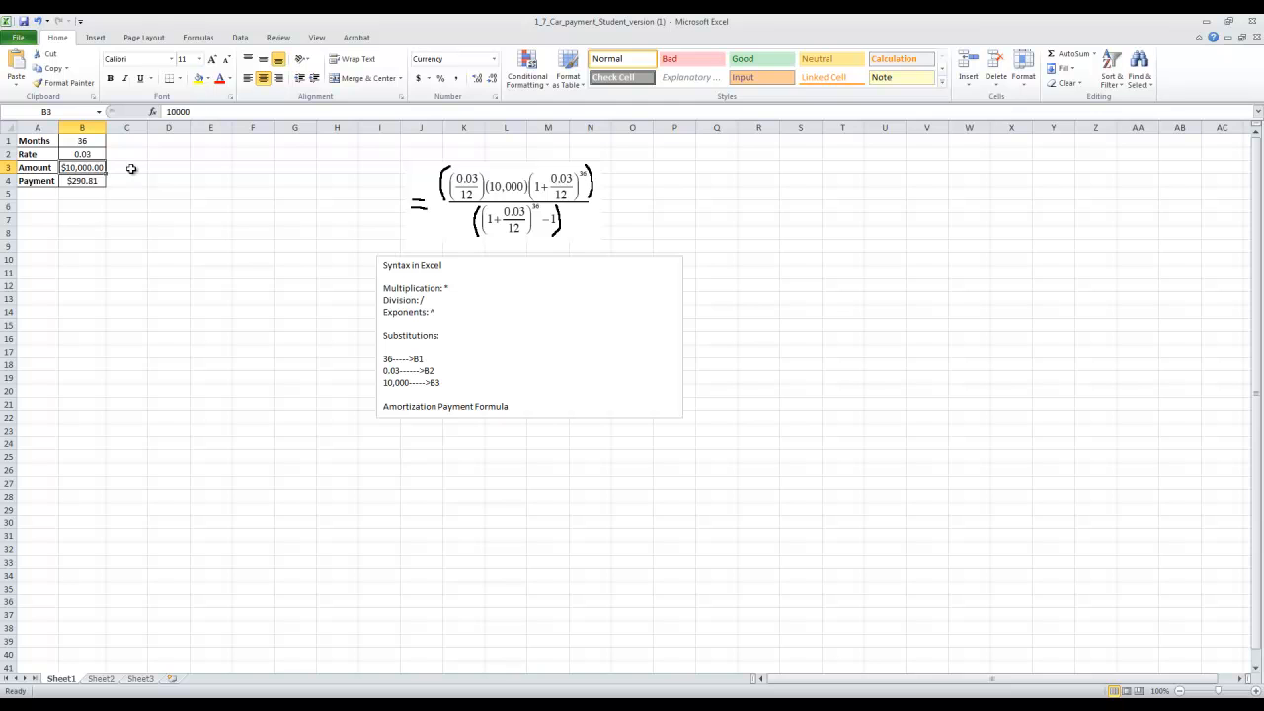
left_click(103, 181)
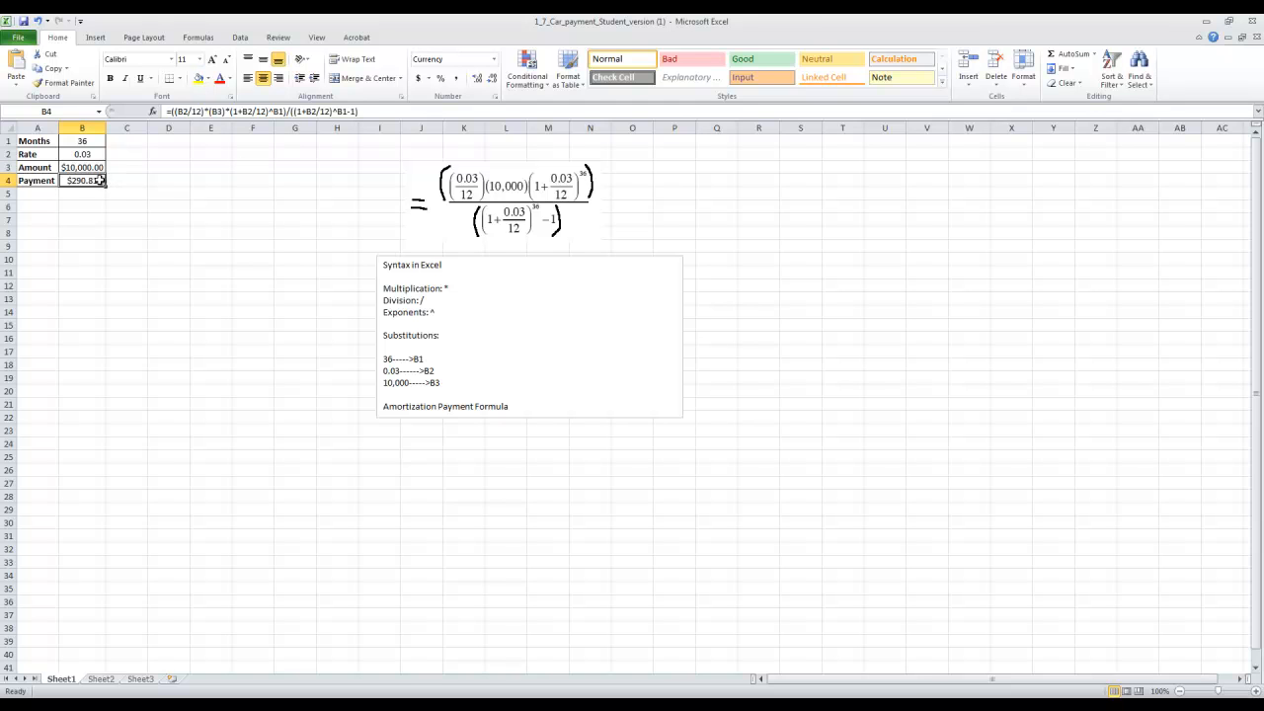
Set the rate in B2 to 0.01 and check the recalculated payment in B4.
left_click(95, 158)
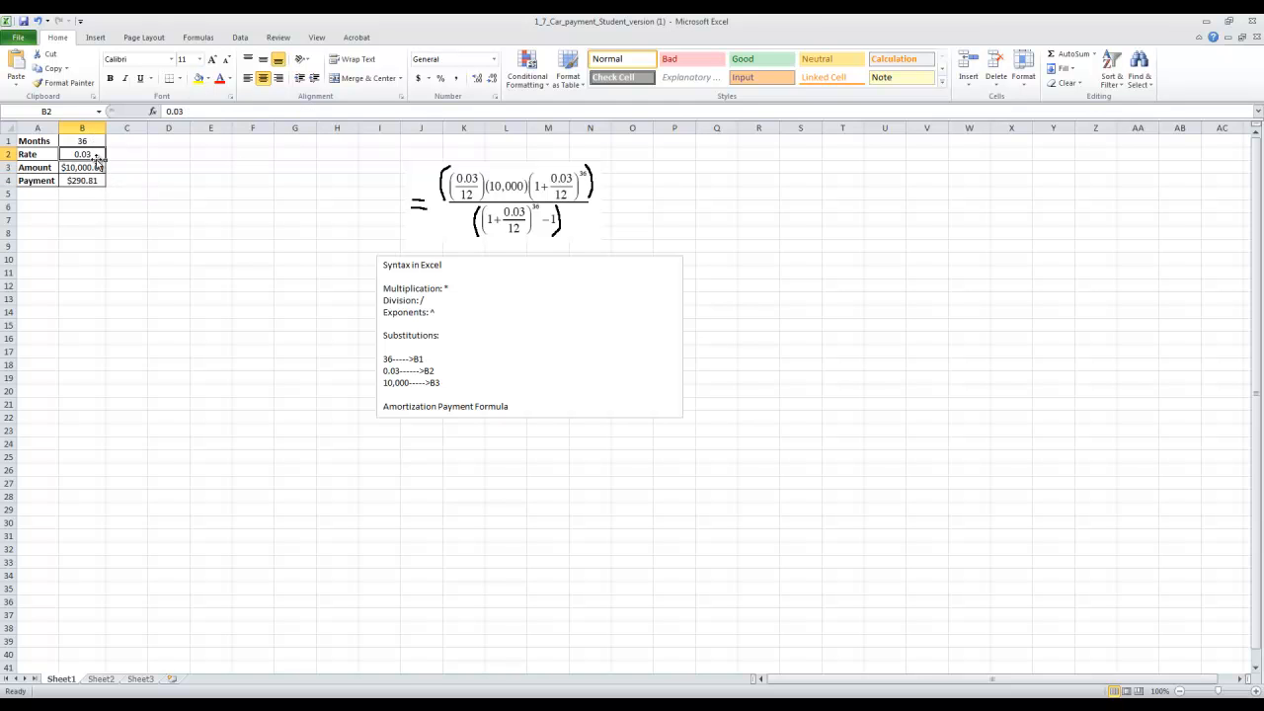
key("BackSpace")
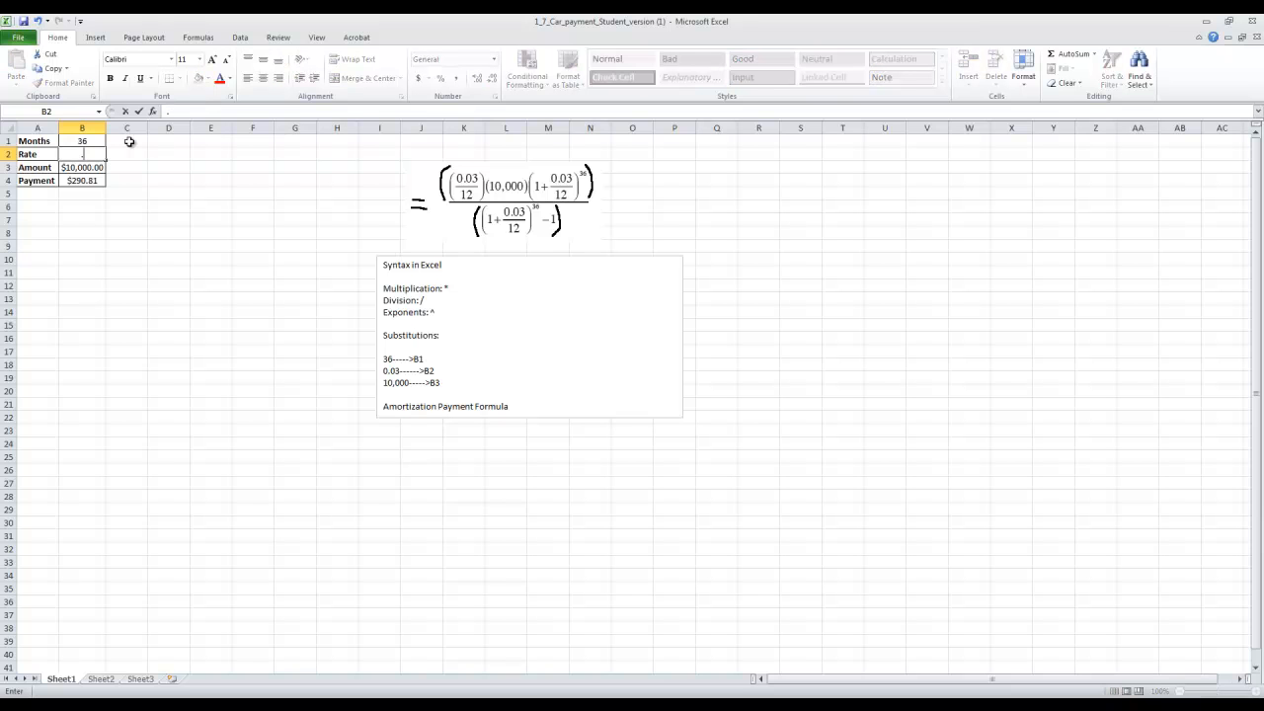
type("0.01")
key("Return")
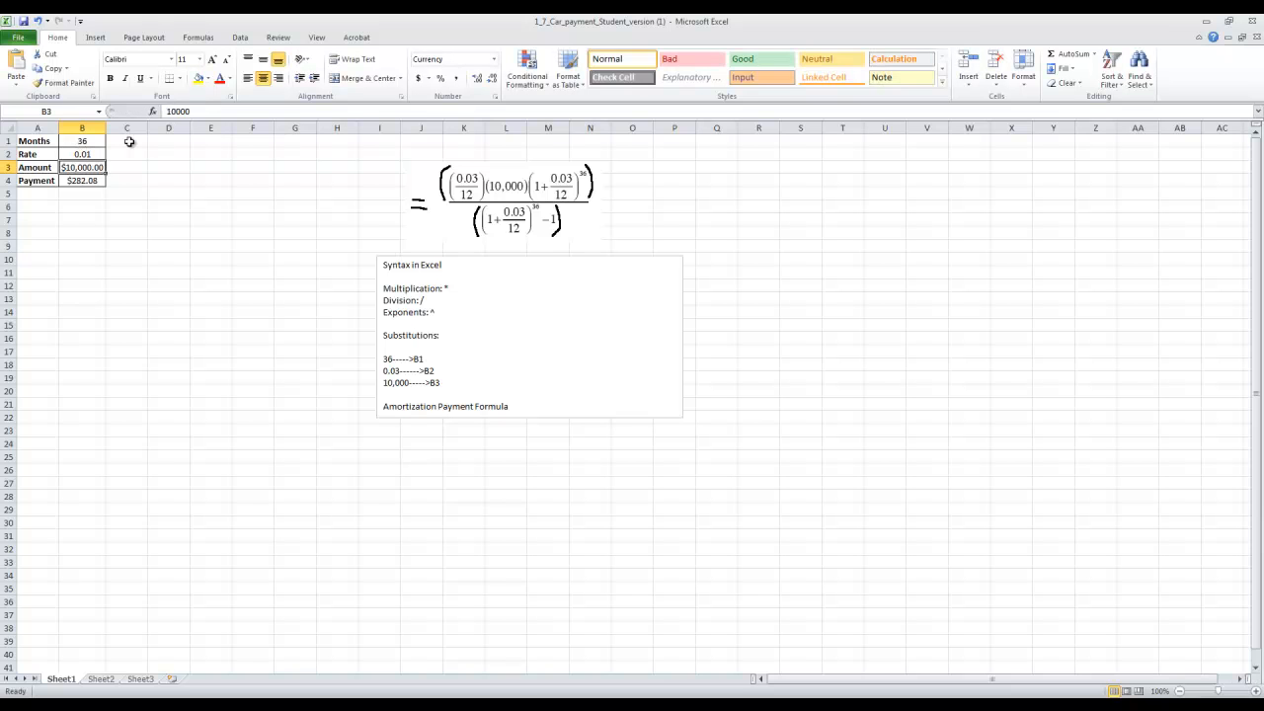
left_click(87, 183)
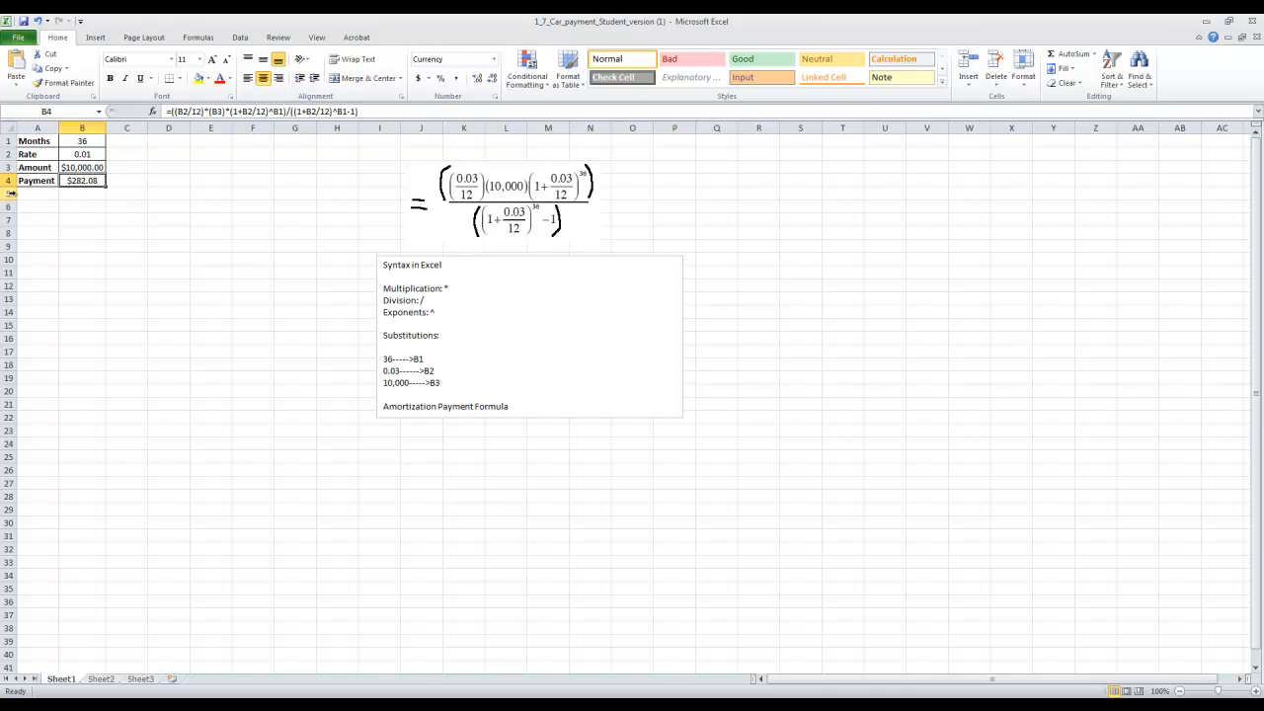
left_click(92, 143)
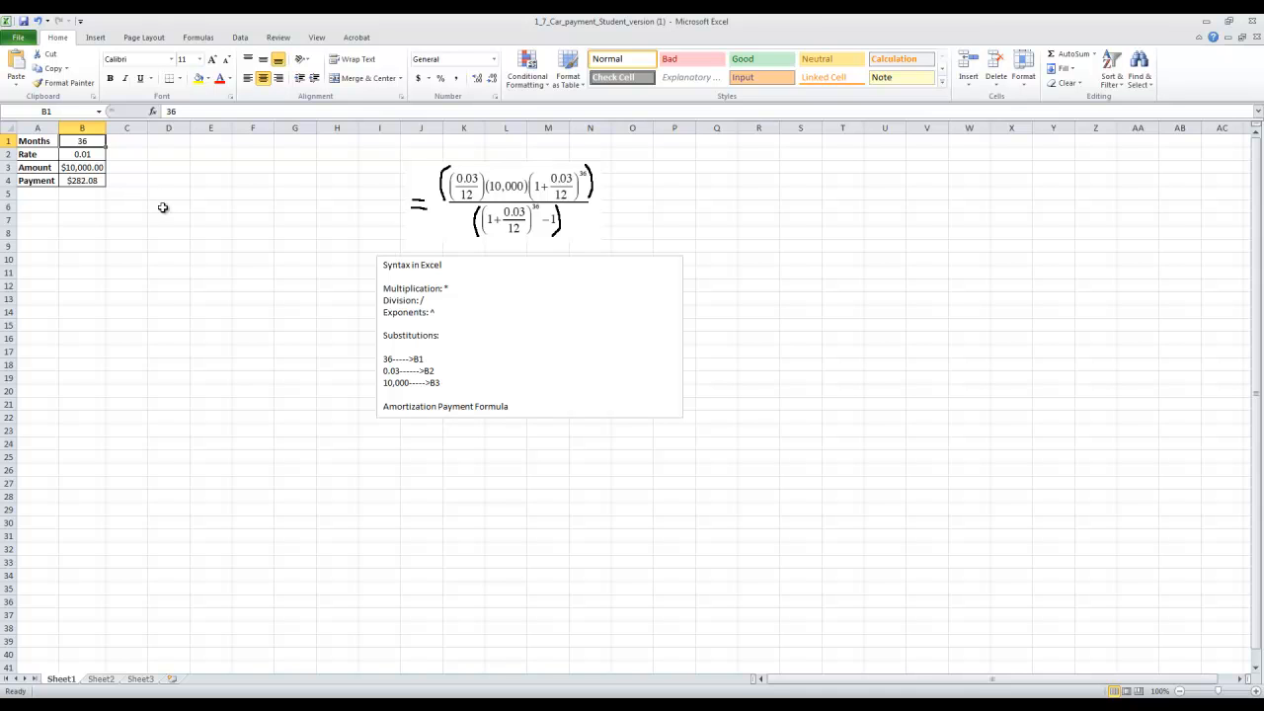
left_click(96, 182)
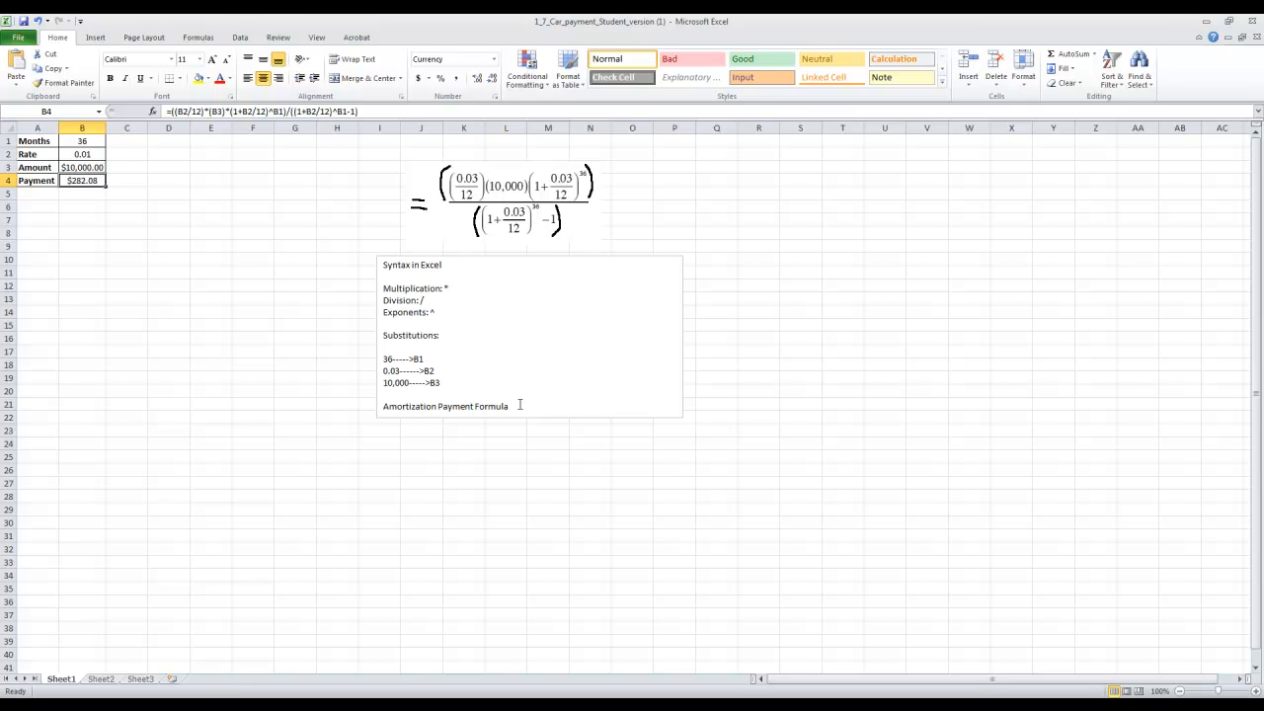
Delete the amortization formula picture and the Excel syntax notes text box from the sheet.
left_click(529, 219)
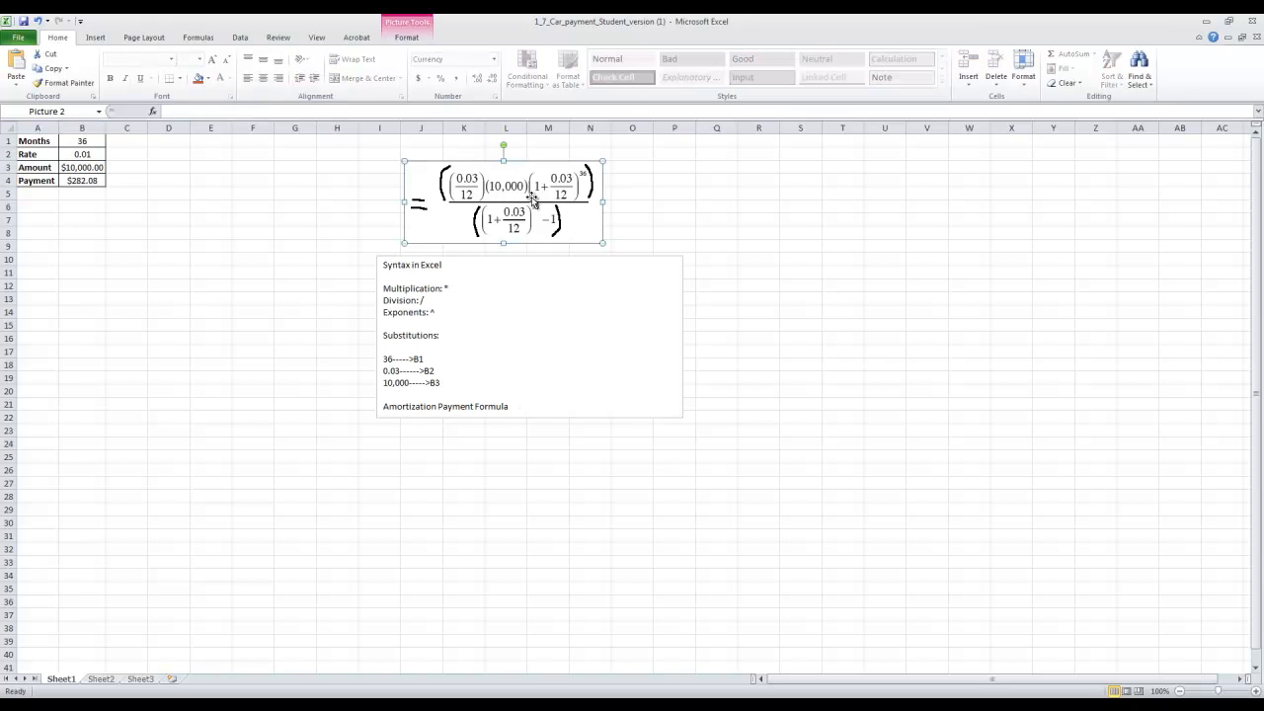
key("Delete")
left_click_drag(542, 409, 391, 265)
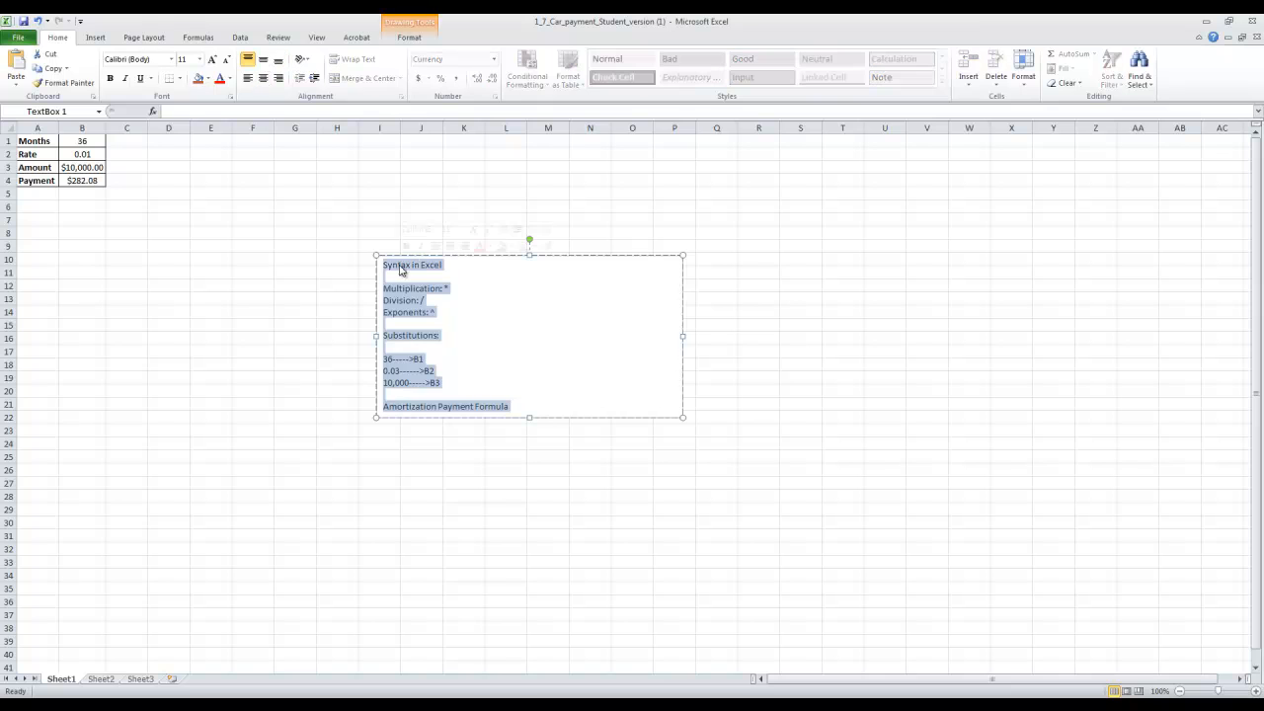
key("Delete")
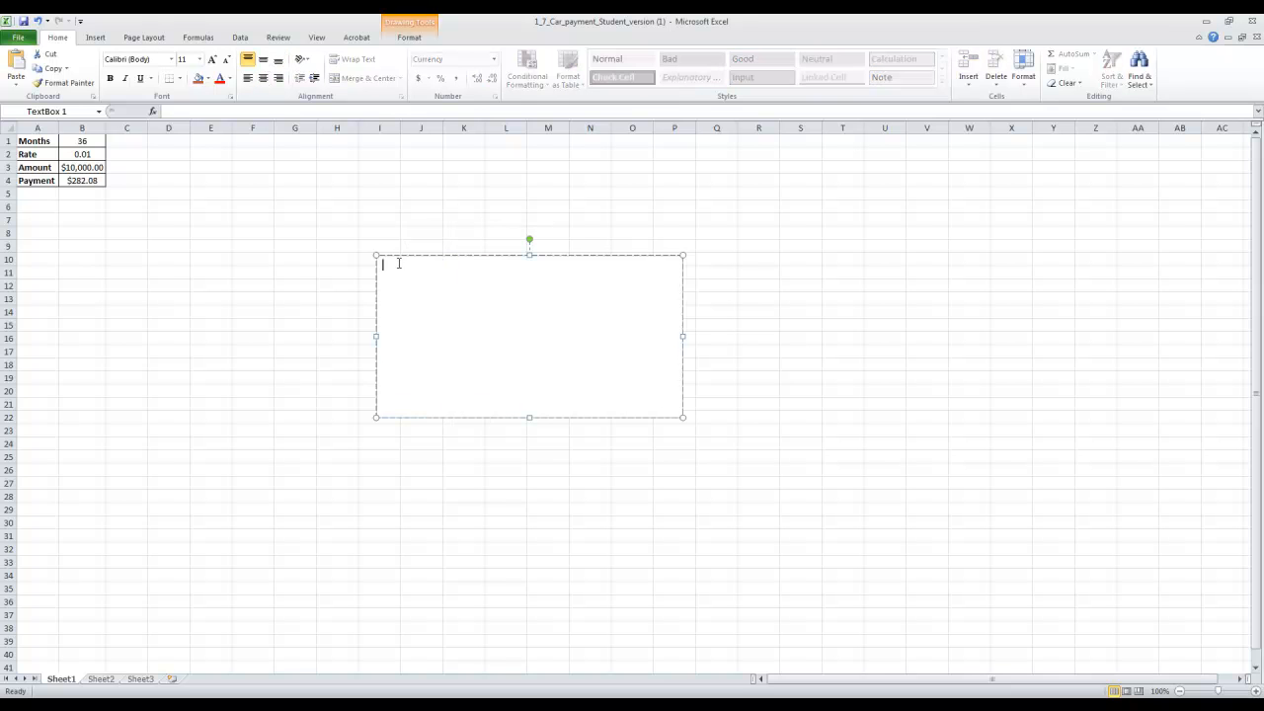
left_click(632, 255)
key("Delete")
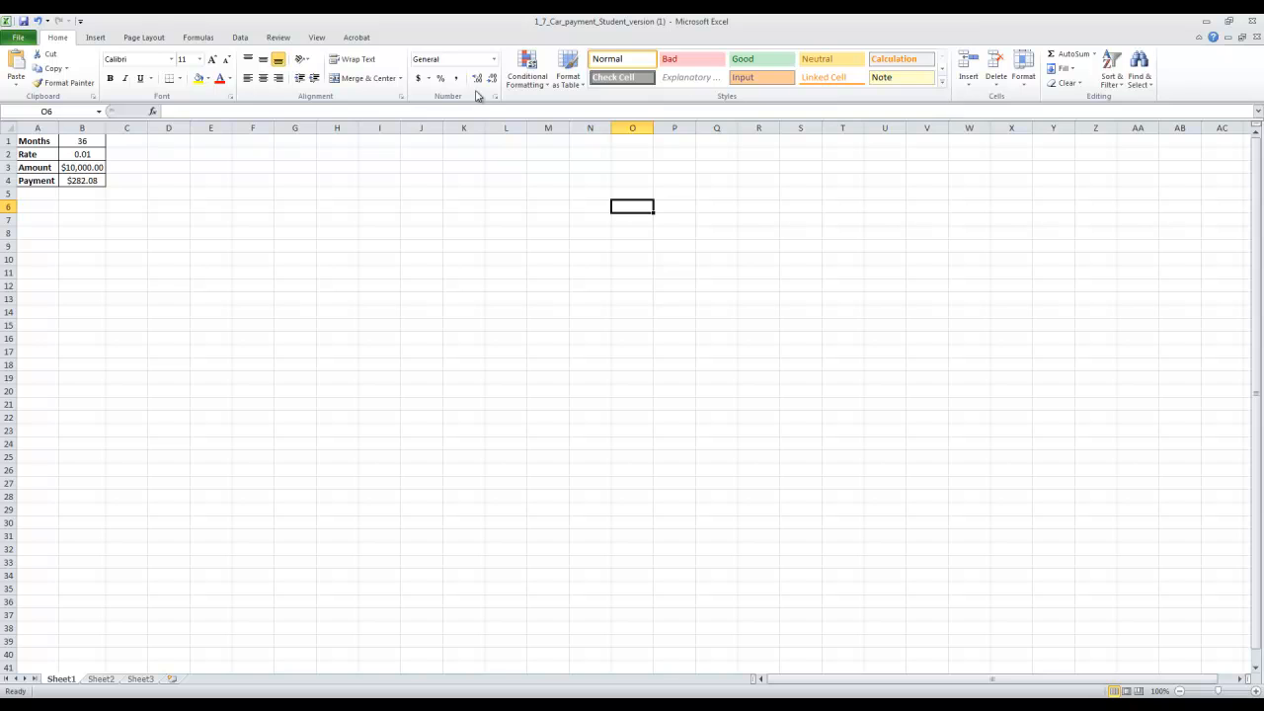
Insert a text box over about G6 to N15 with the heading "A new way to remember the order of operations:".
left_click(96, 38)
left_click(625, 70)
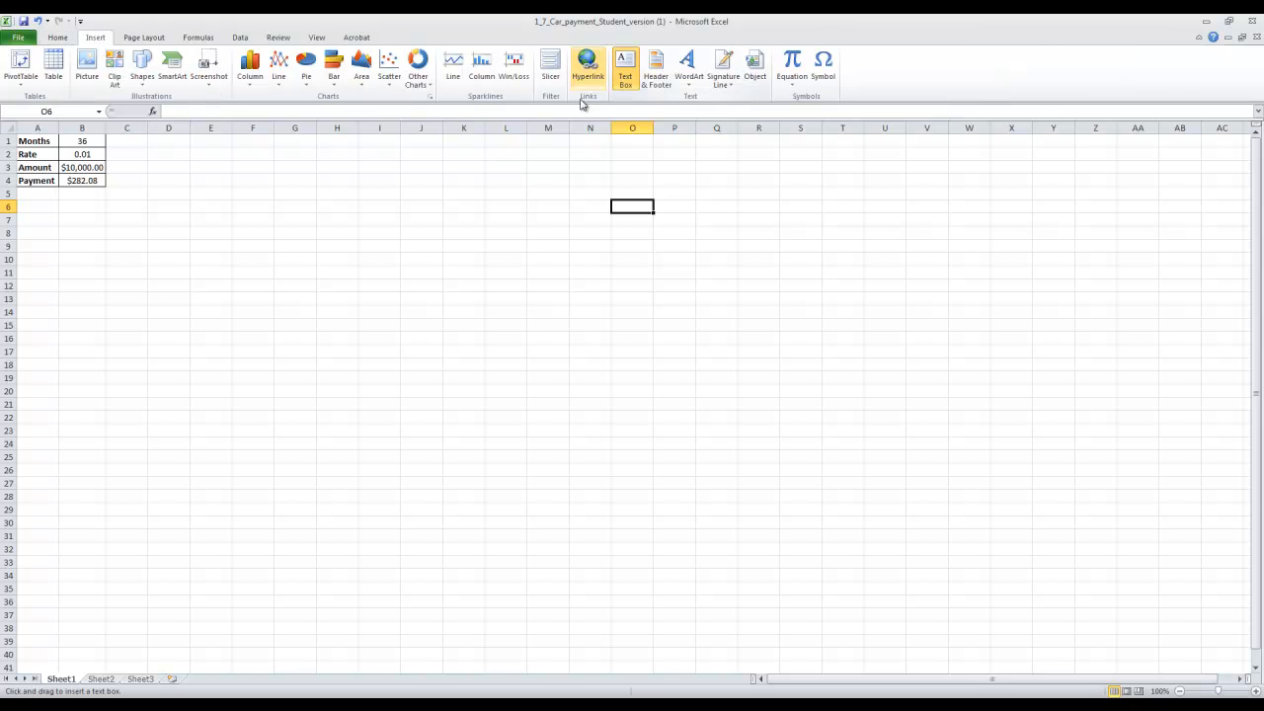
left_click_drag(296, 204, 621, 332)
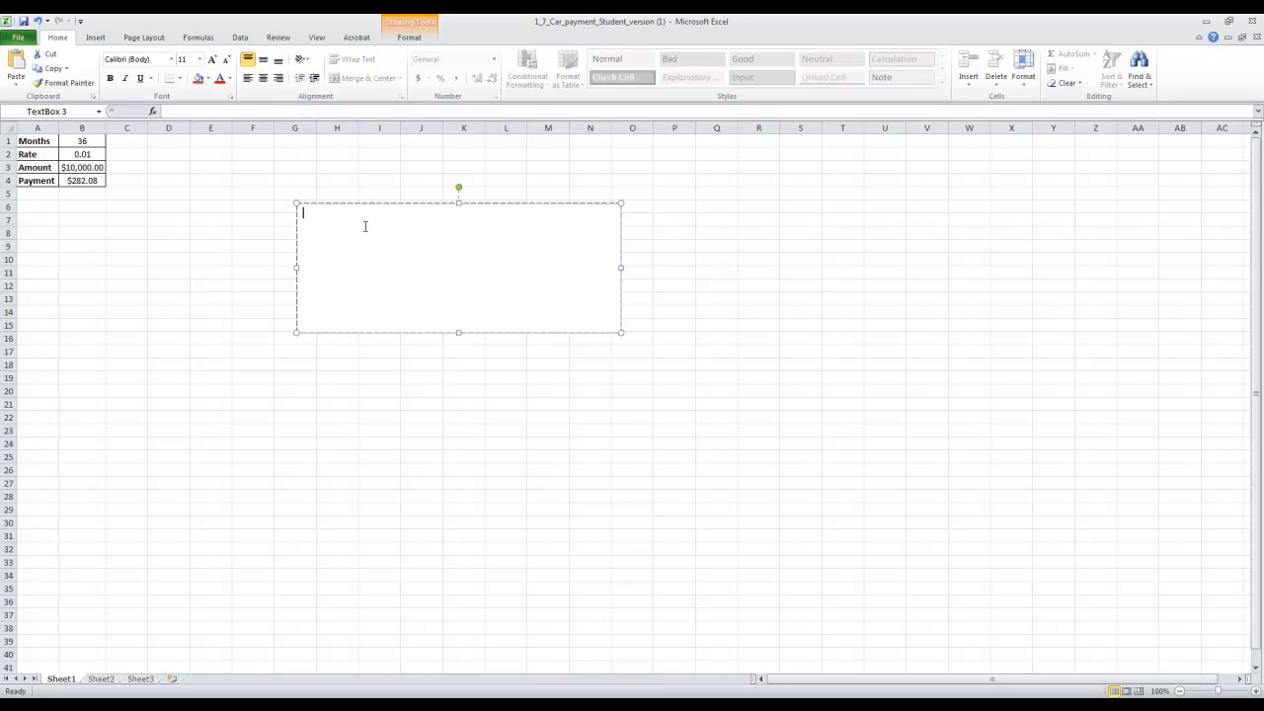
type("A new way to remember the order of operations:")
Format the text box heading as bold, underlined, 15-point text.
left_click_drag(541, 227, 301, 212)
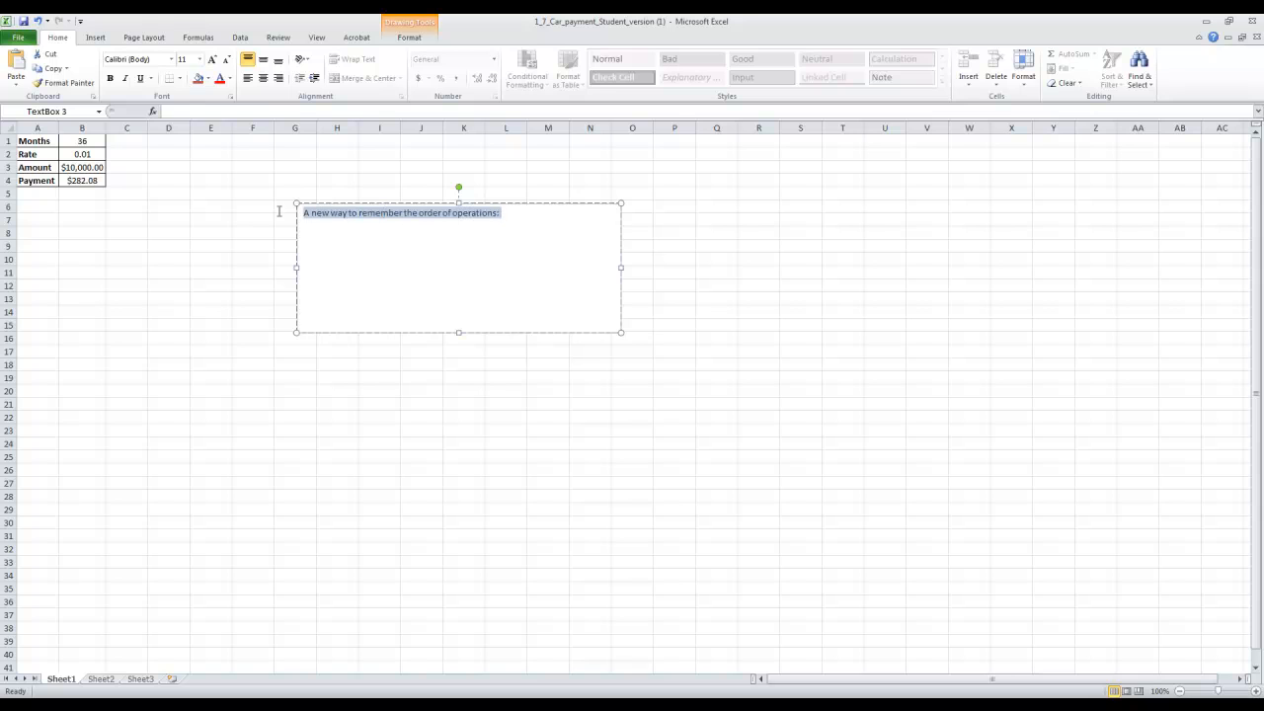
left_click(110, 78)
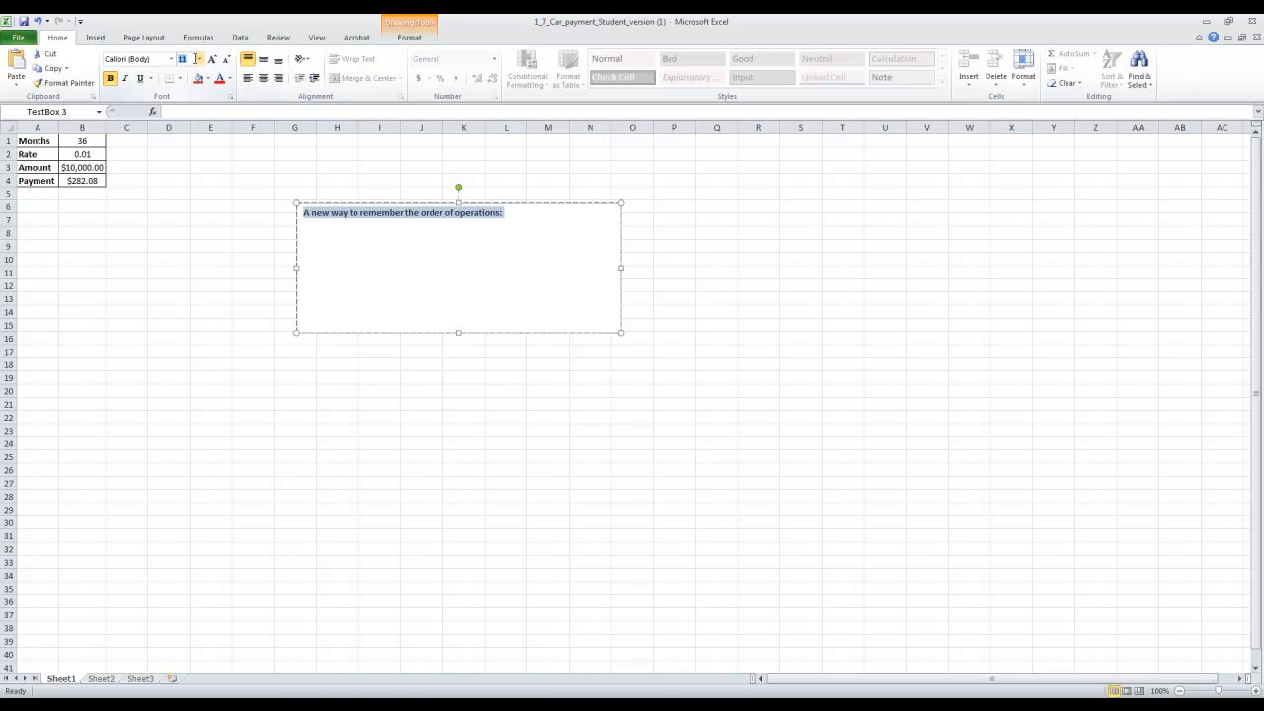
type("15")
key("Return")
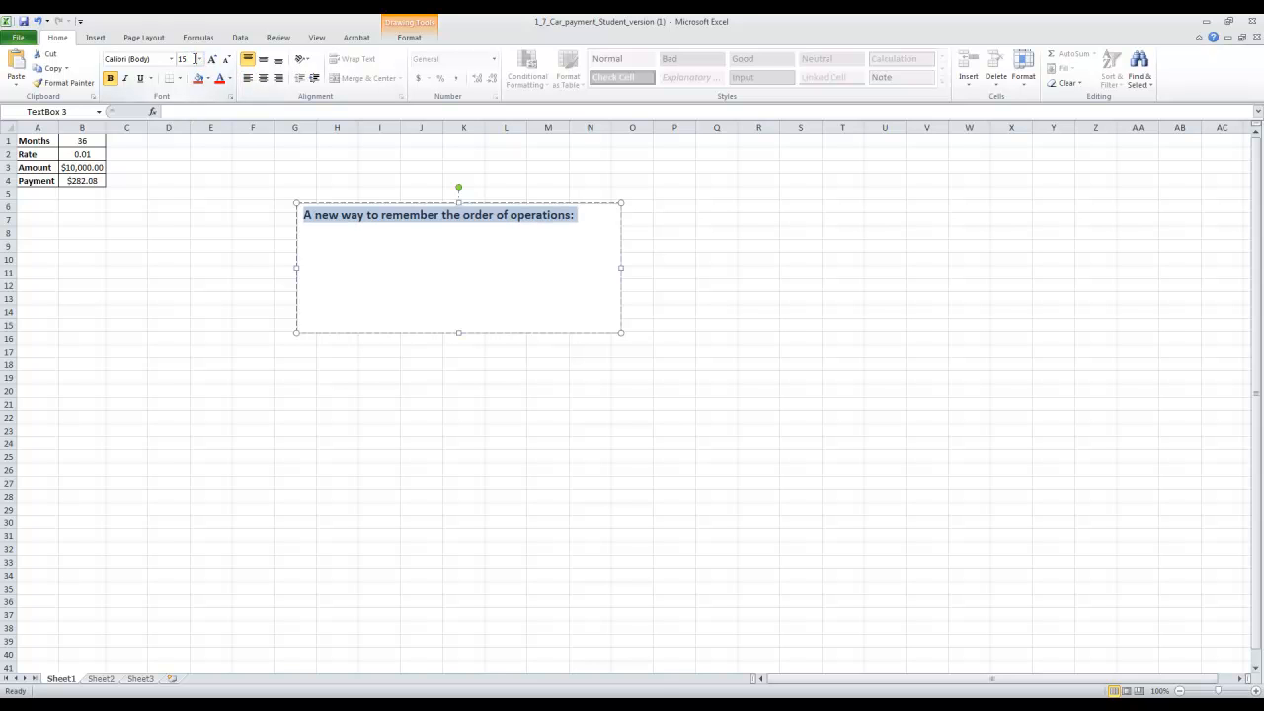
left_click(127, 79)
left_click(132, 80)
left_click(140, 78)
left_click(550, 251)
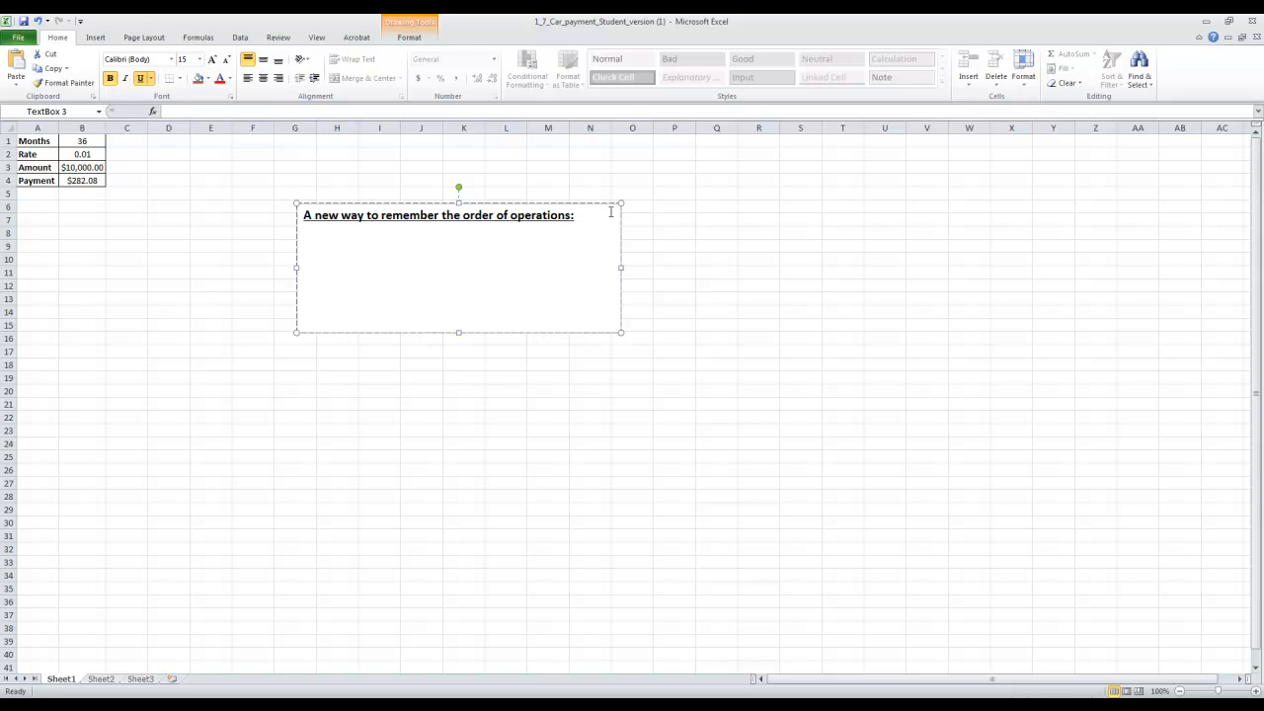
Add the line "Please Excuse My Dear Aunt Sally" below the heading without bold or underline.
left_click(152, 78)
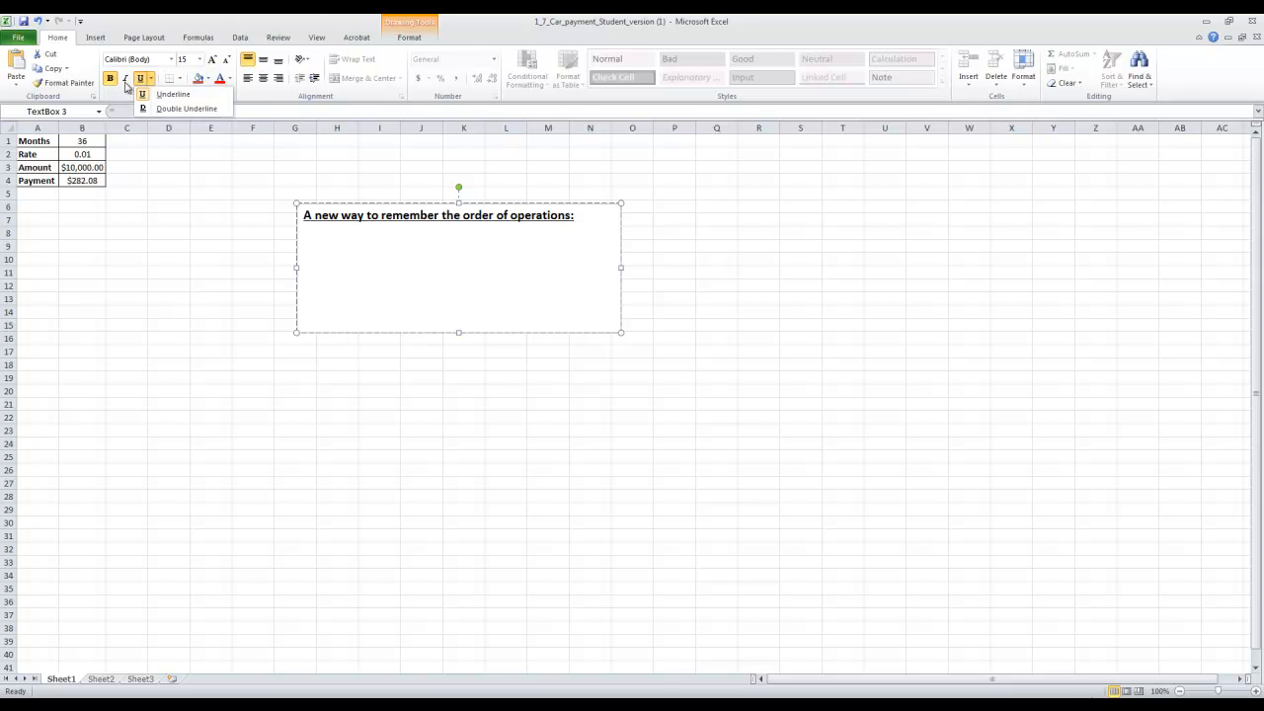
left_click(142, 82)
type("Please Excuse My Dear Aunt Sally")
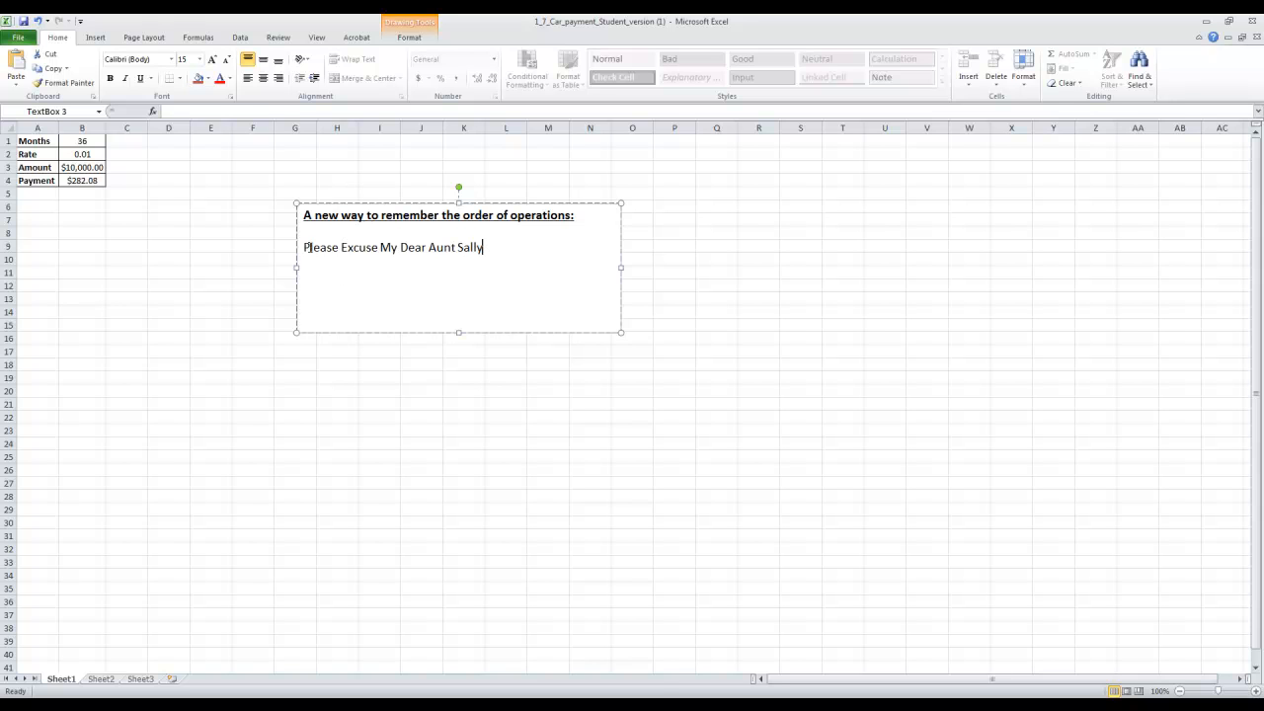
Review the "Please Excuse My Dear Aunt Sally" phrase and the initial letters of its words.
left_click_drag(303, 247, 465, 249)
left_click(484, 247)
left_click_drag(485, 245, 316, 259)
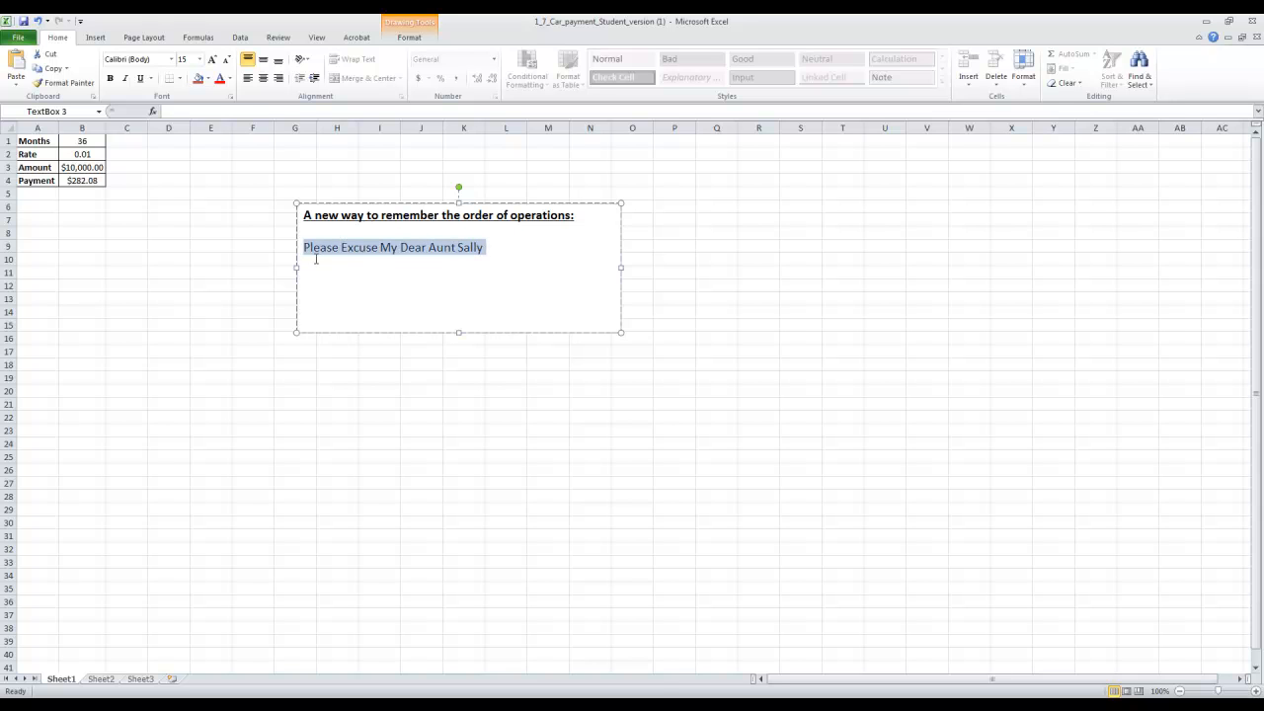
left_click(366, 262)
left_click_drag(380, 247, 408, 248)
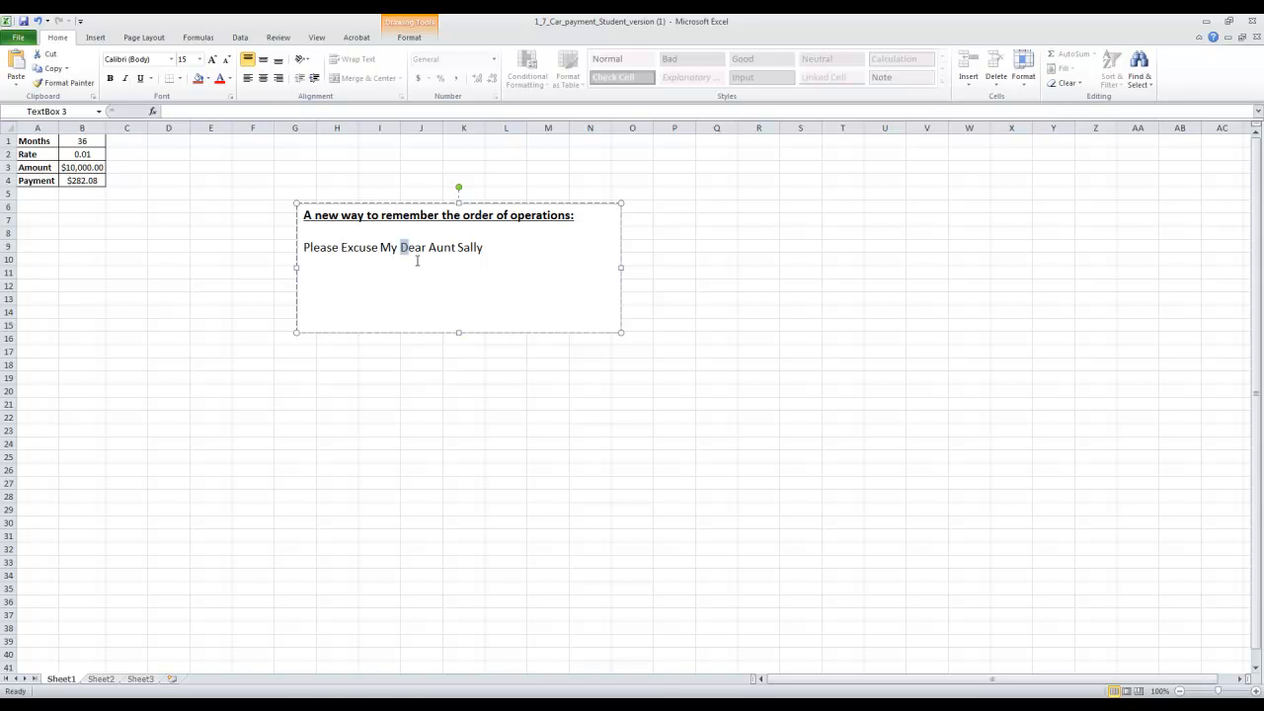
left_click(510, 253)
left_click_drag(505, 246, 303, 247)
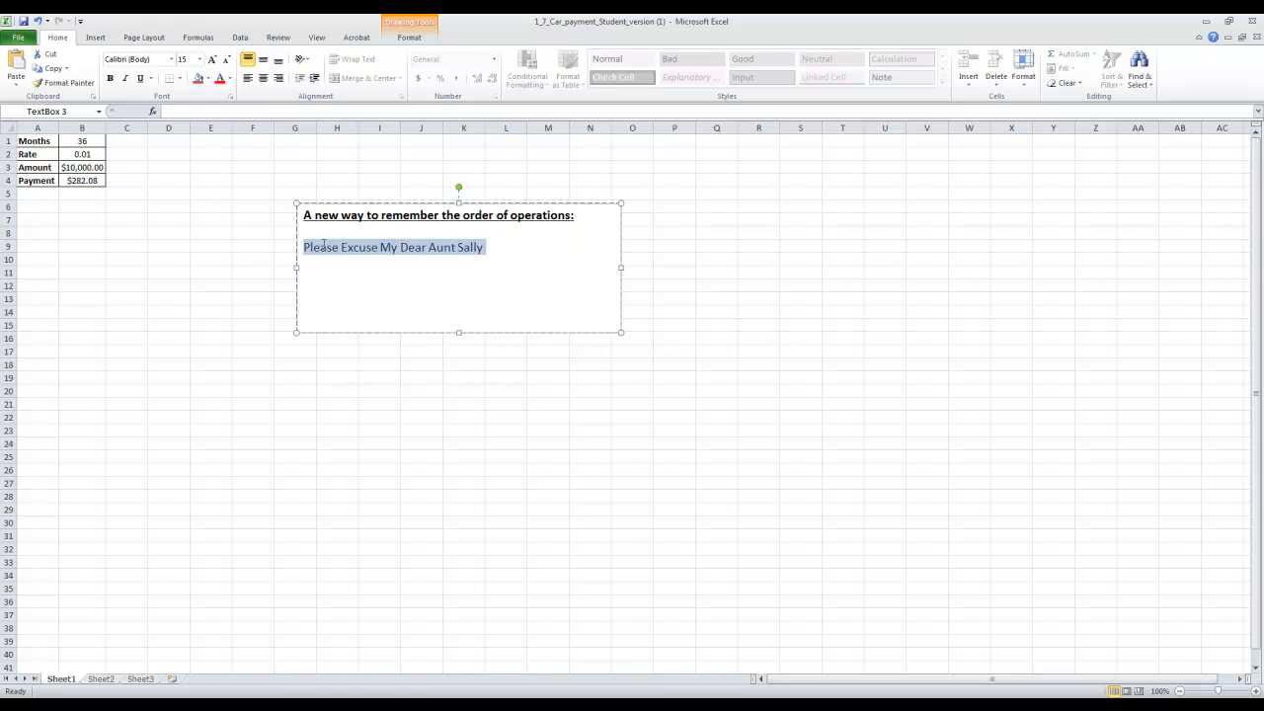
left_click(374, 279)
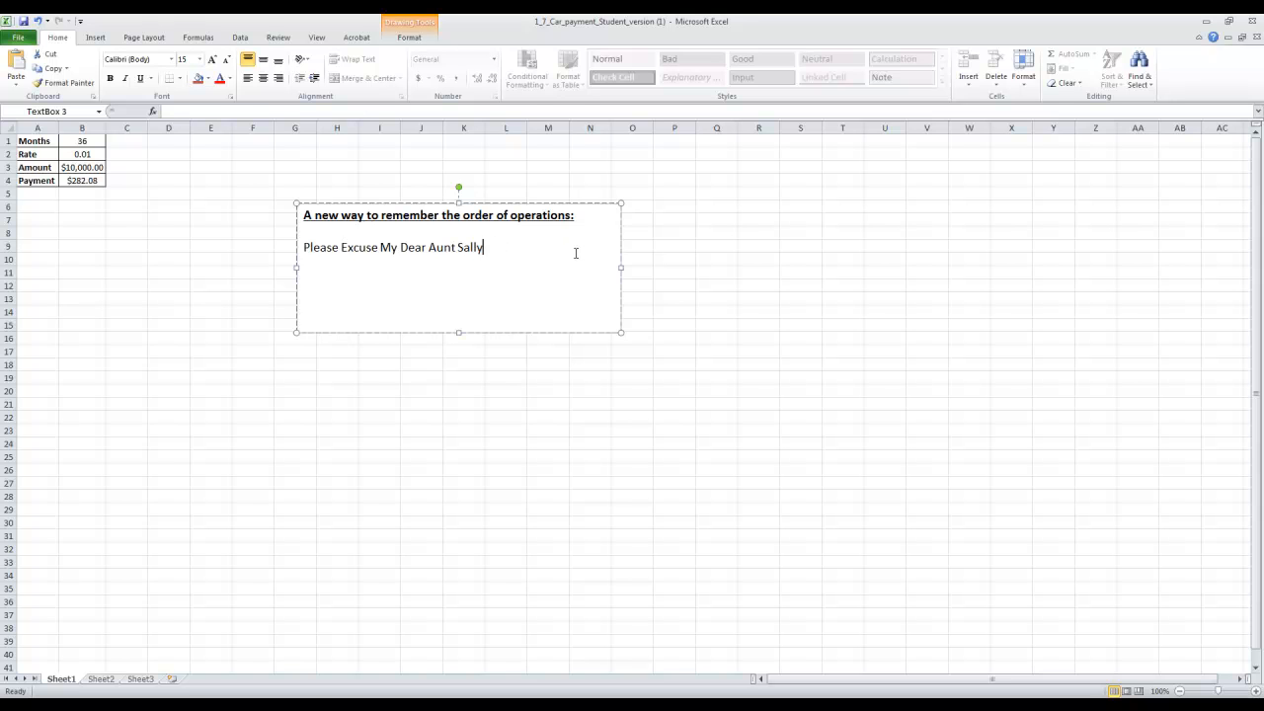
Add the abbreviation "PEDMAS" on a new line directly below the Aunt Sally phrase.
key("Return")
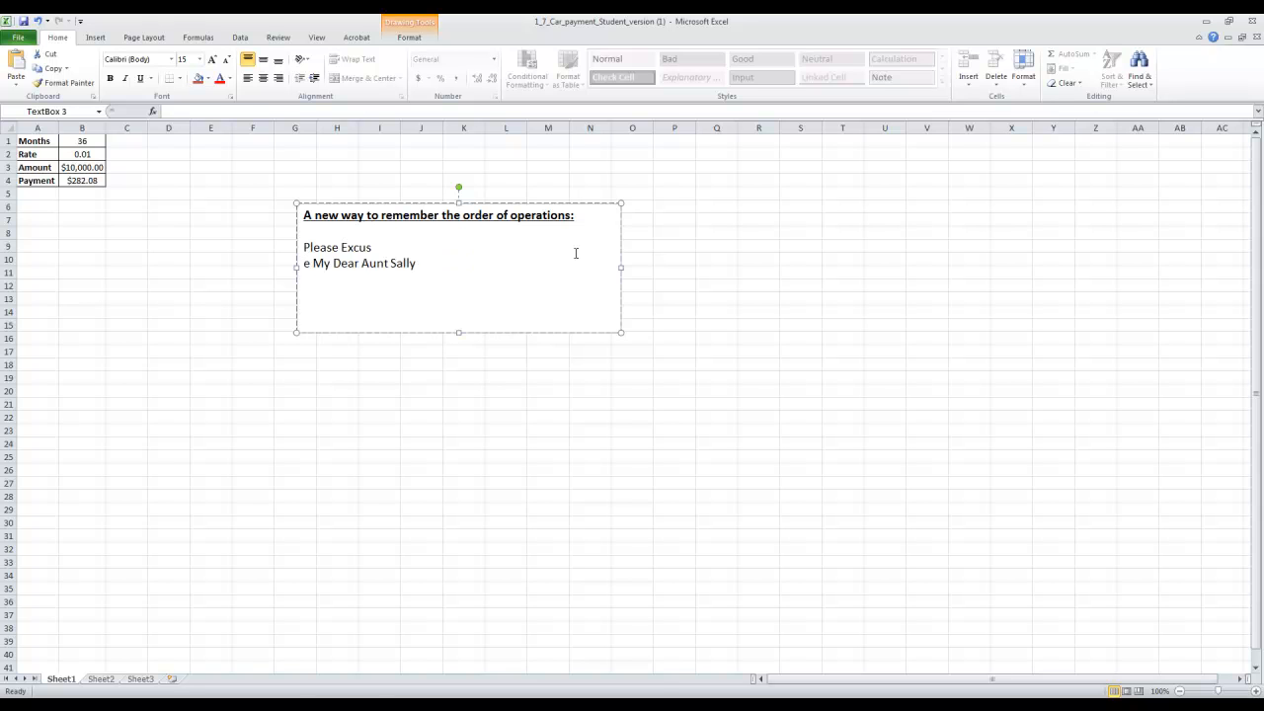
key("BackSpace")
left_click(586, 254)
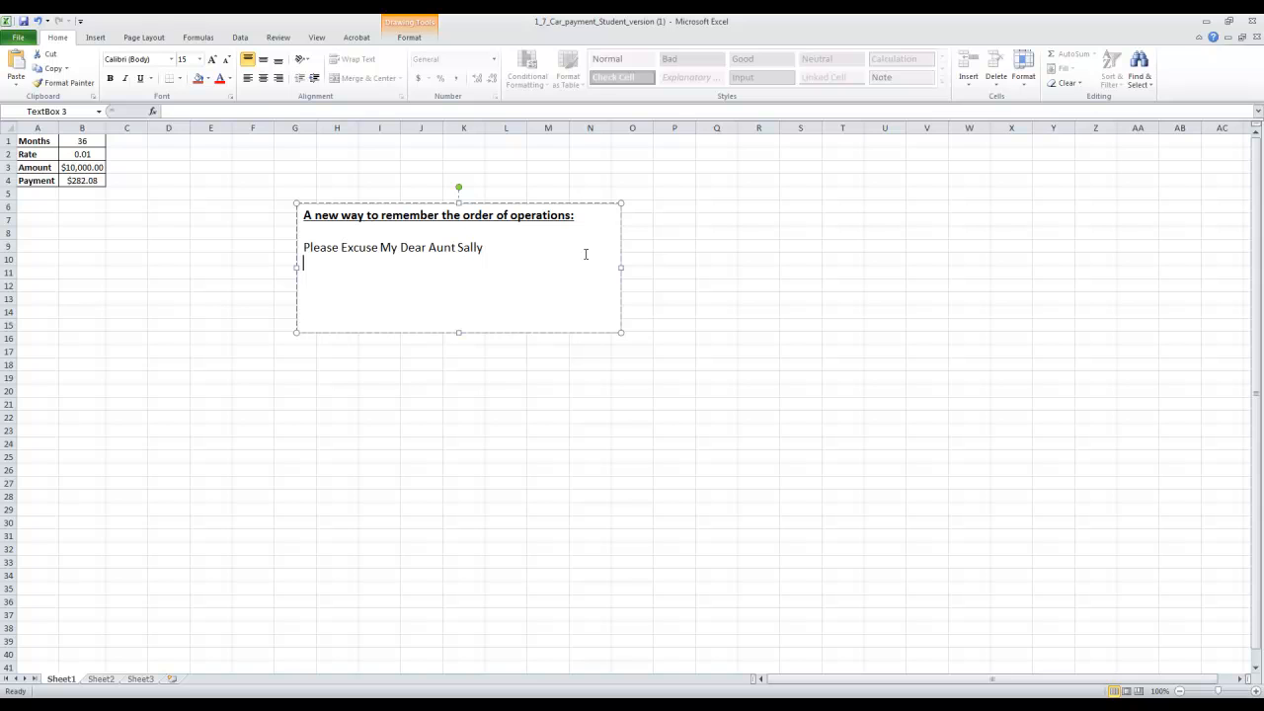
key("Return")
type("P")
key("BackSpace")
type("PEDMAS")
left_click_drag(370, 262, 304, 243)
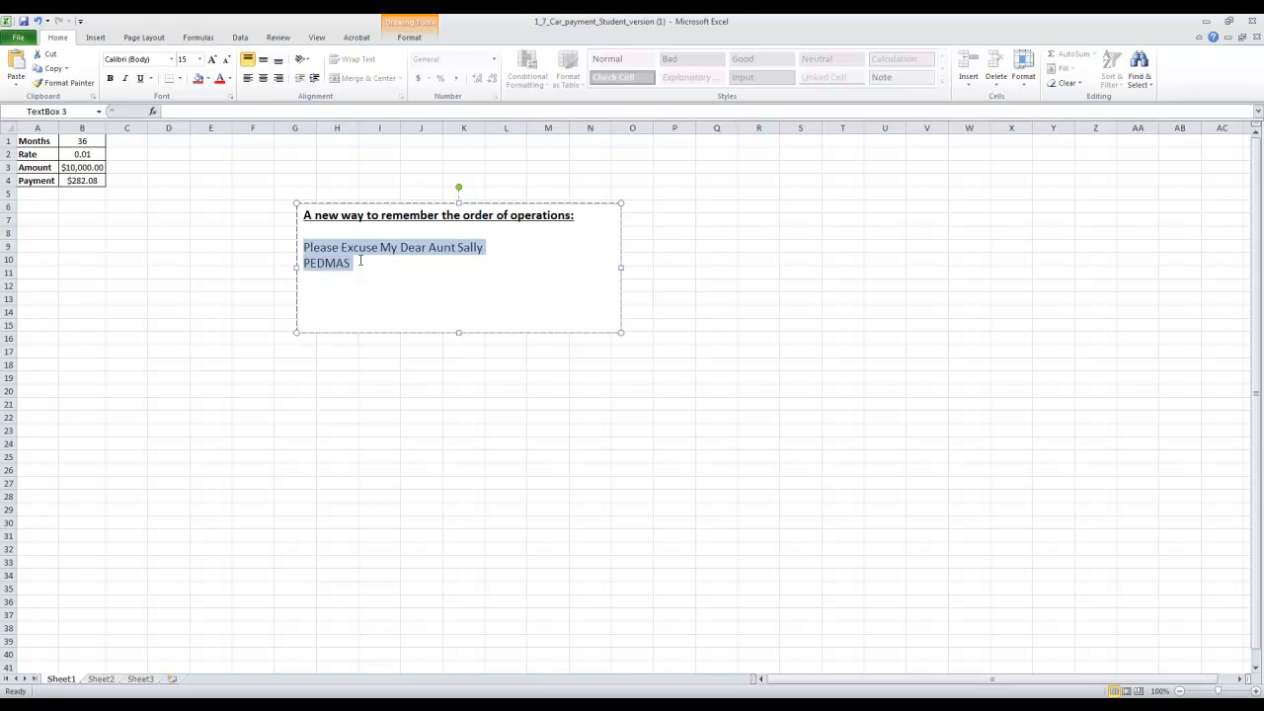
left_click(441, 297)
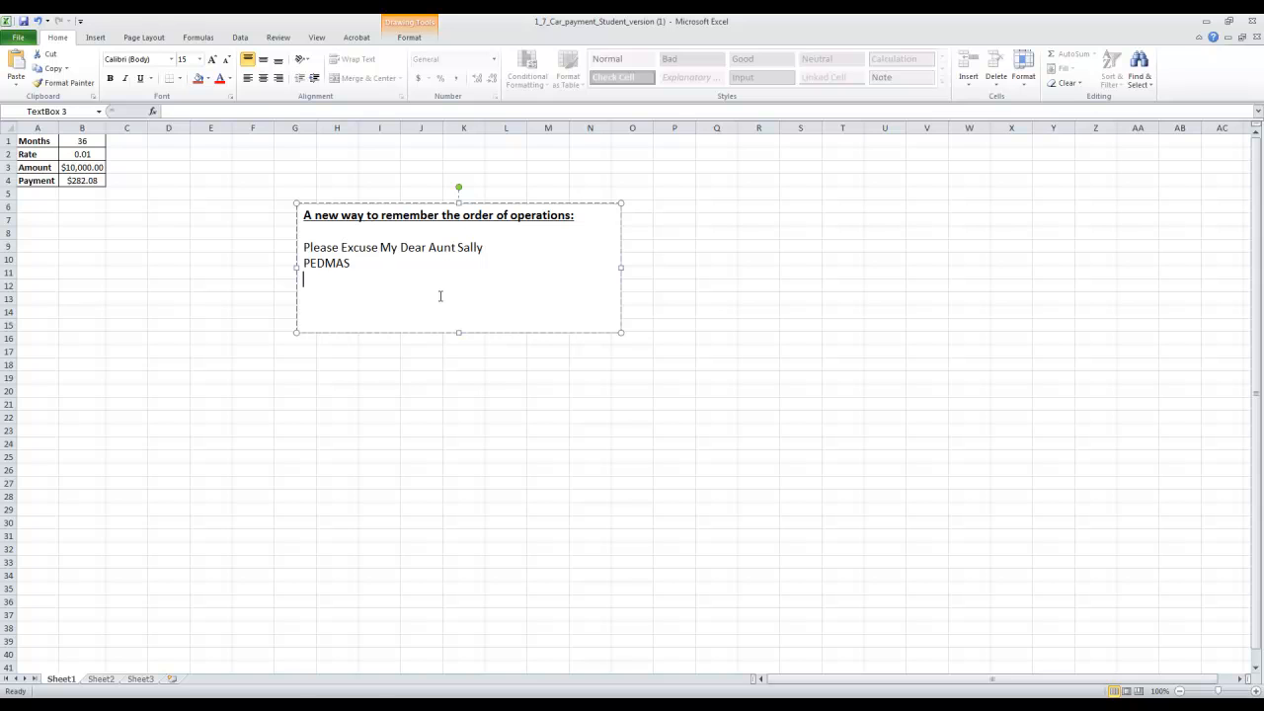
Add the word "Mnemonic" on the line below PEDMAS and run a spelling check on the sheet.
type("Mnemonic")
left_click(273, 39)
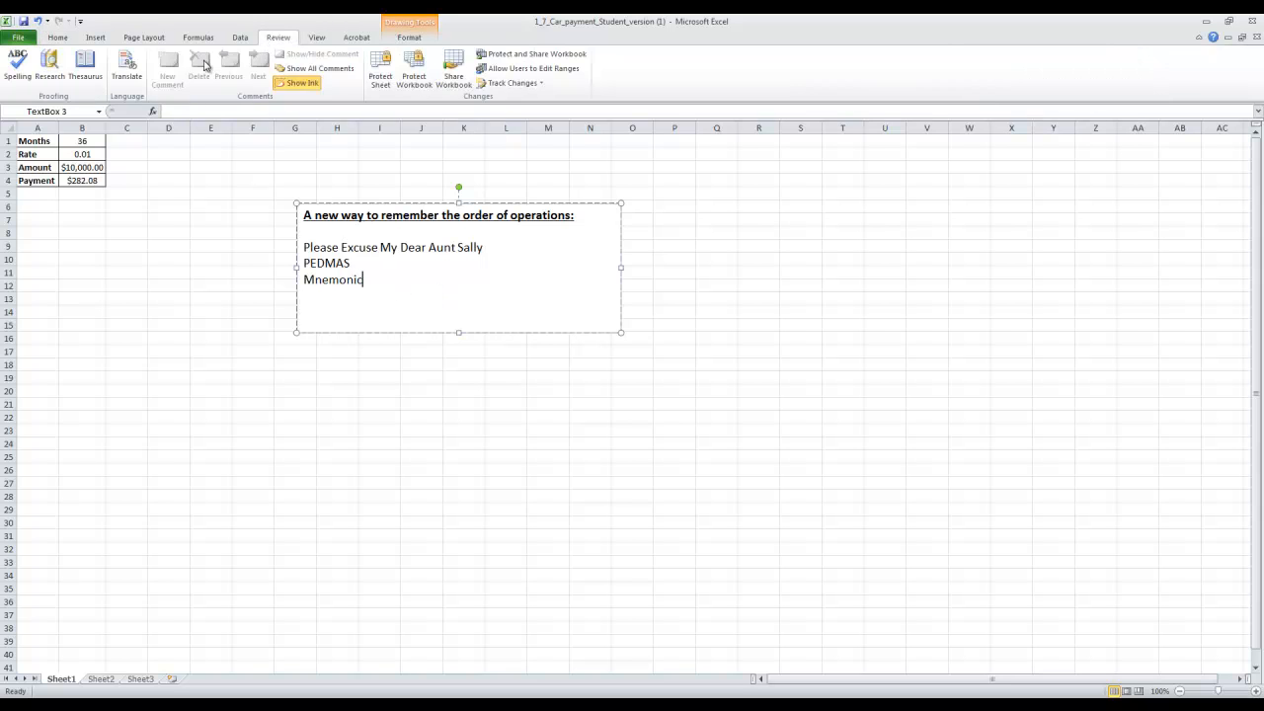
left_click(17, 64)
left_click(630, 390)
left_click(481, 363)
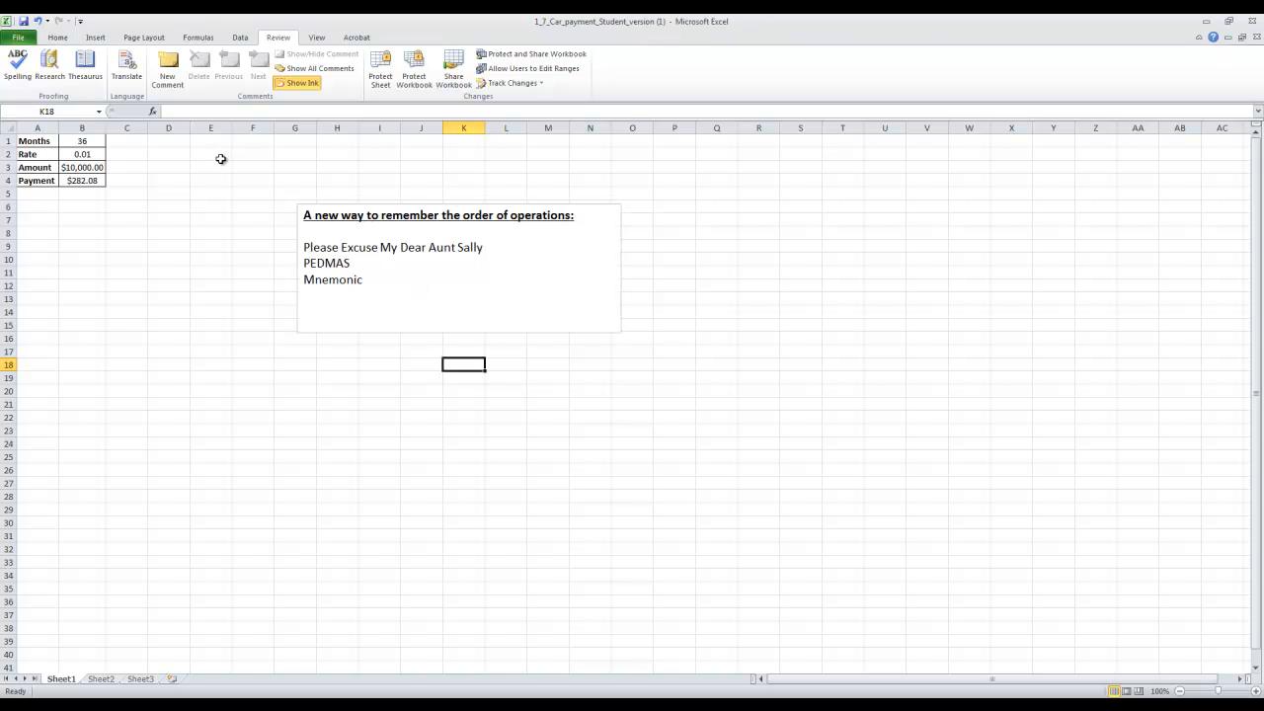
left_click(18, 71)
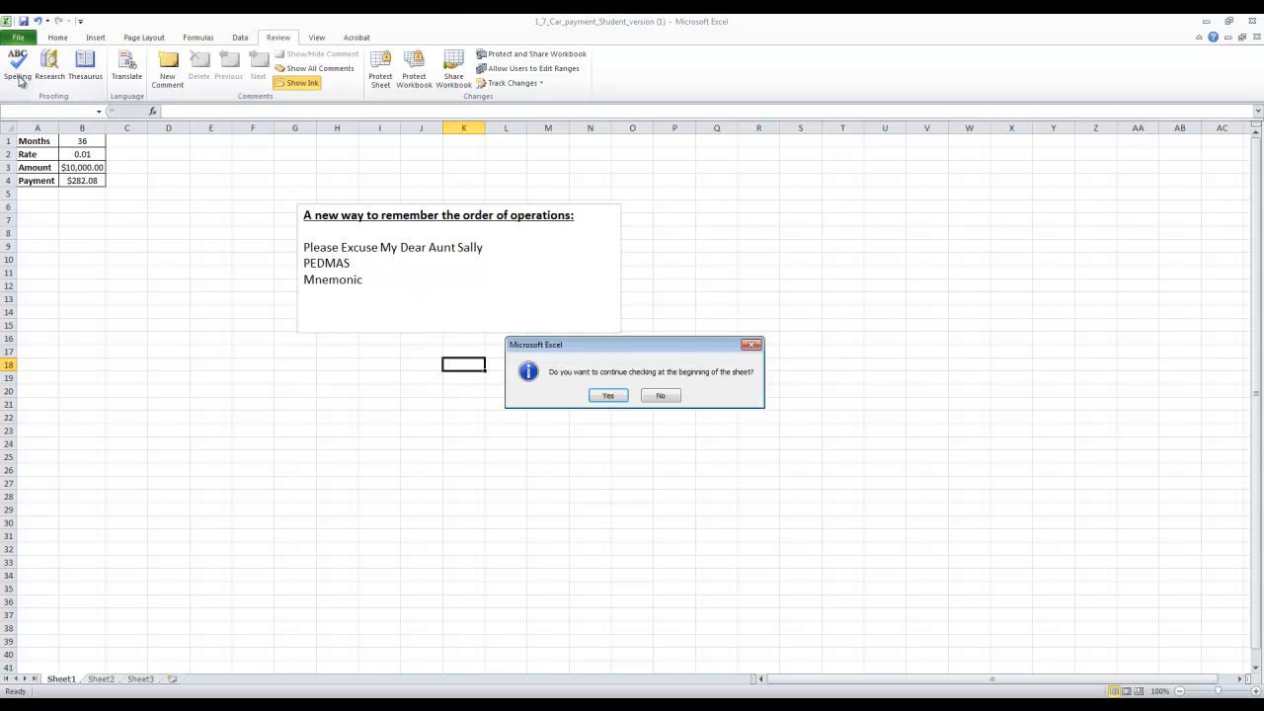
left_click(602, 398)
left_click(629, 389)
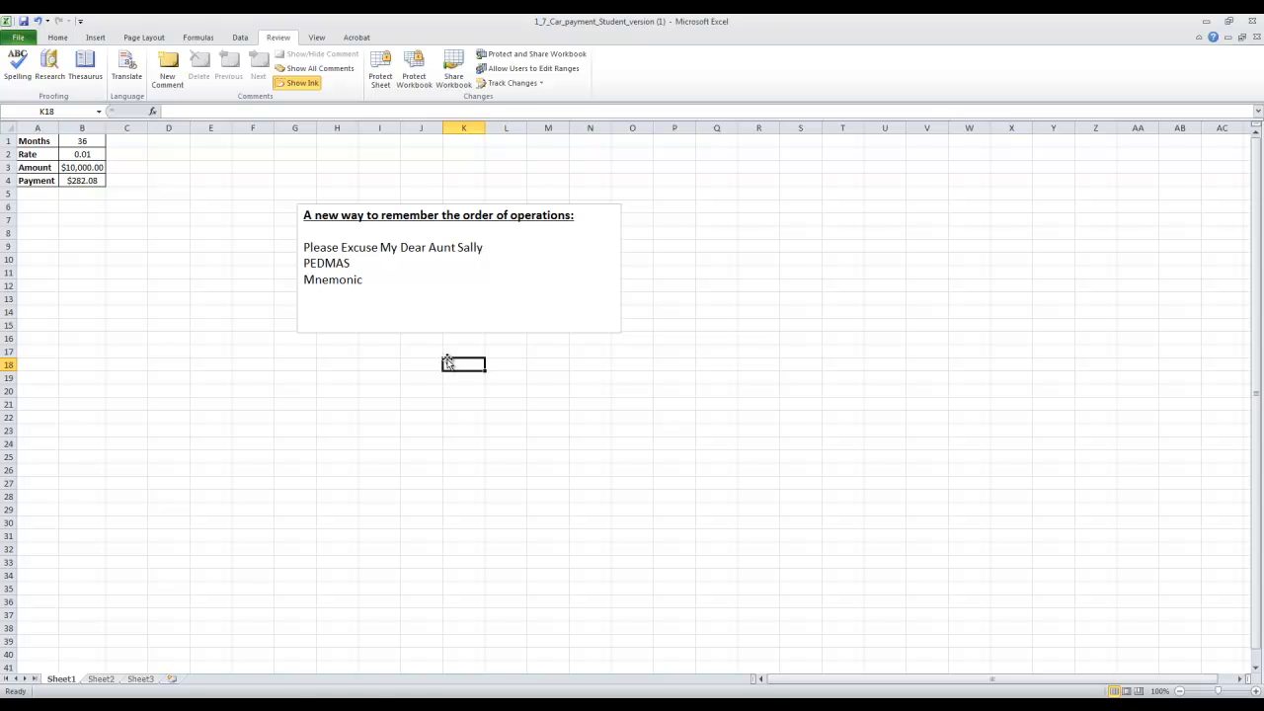
Extend the Mnemonic line with the definition "- a phrase to help remember something".
left_click(321, 281)
left_click(378, 282)
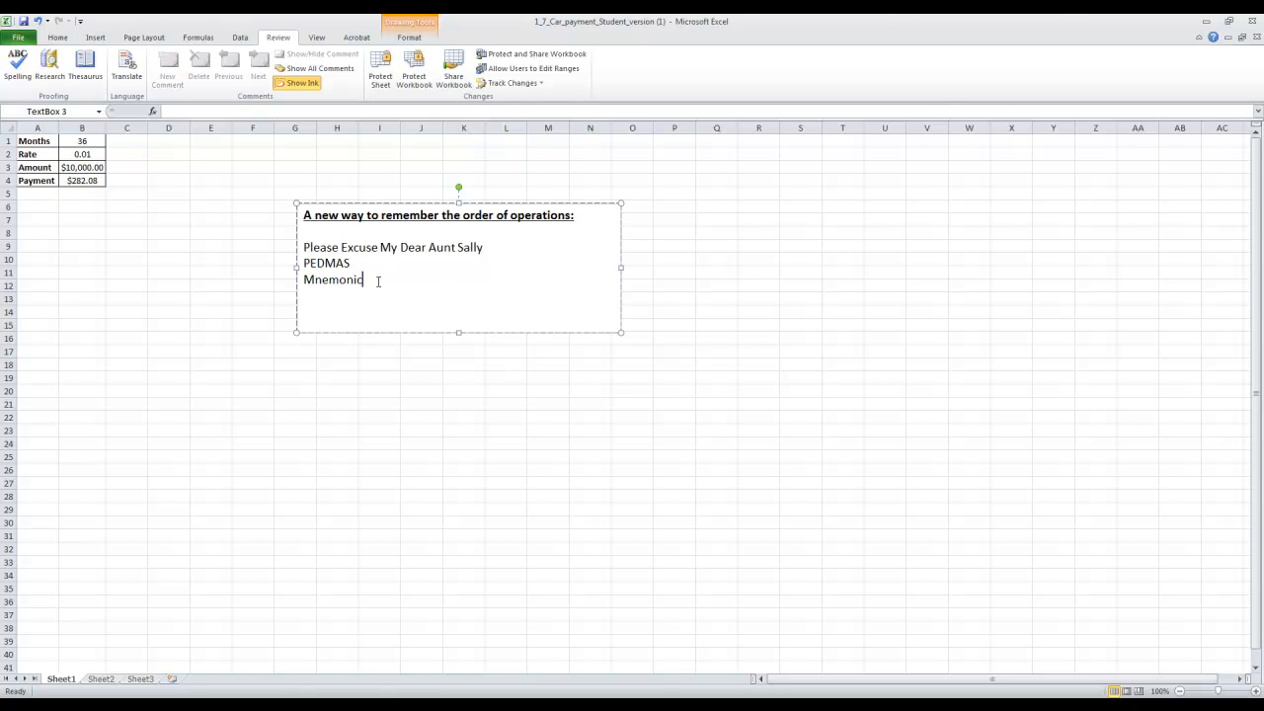
type("- a phrase to help remember ")
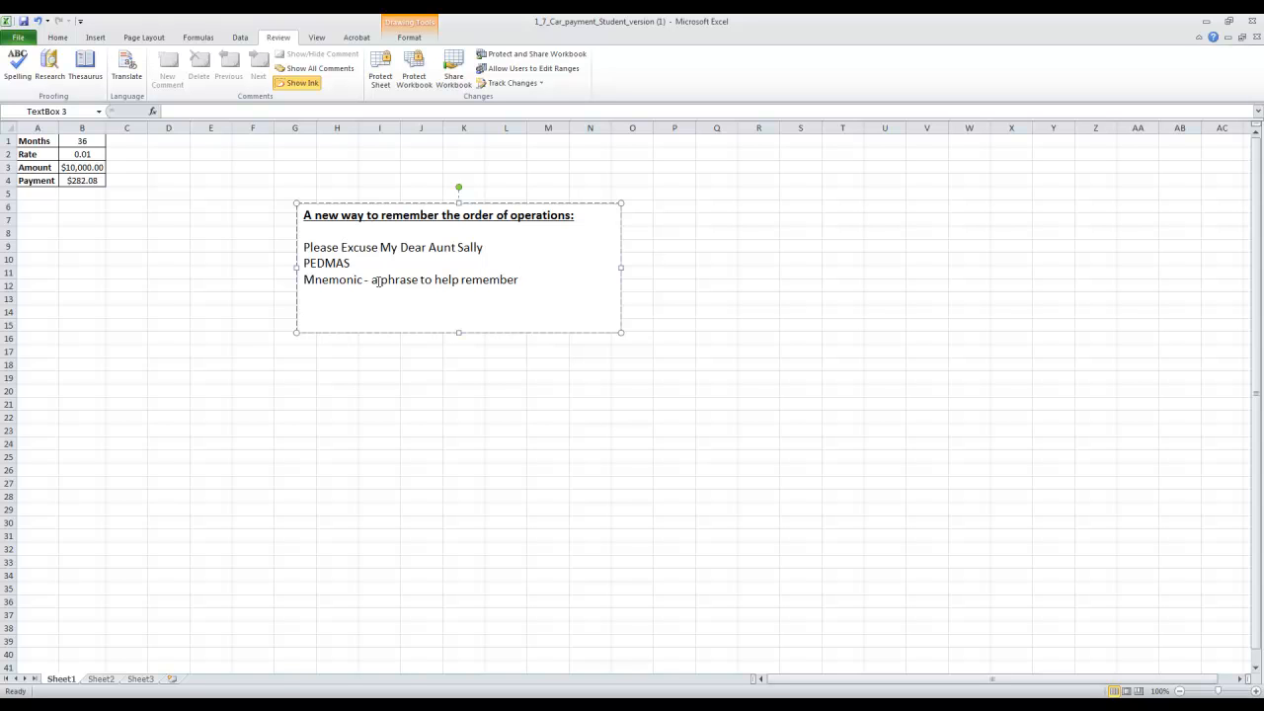
type("something")
Delete the whole Mnemonic definition line from the text box.
left_click_drag(579, 277, 327, 296)
key("BackSpace")
key("BackSpace")
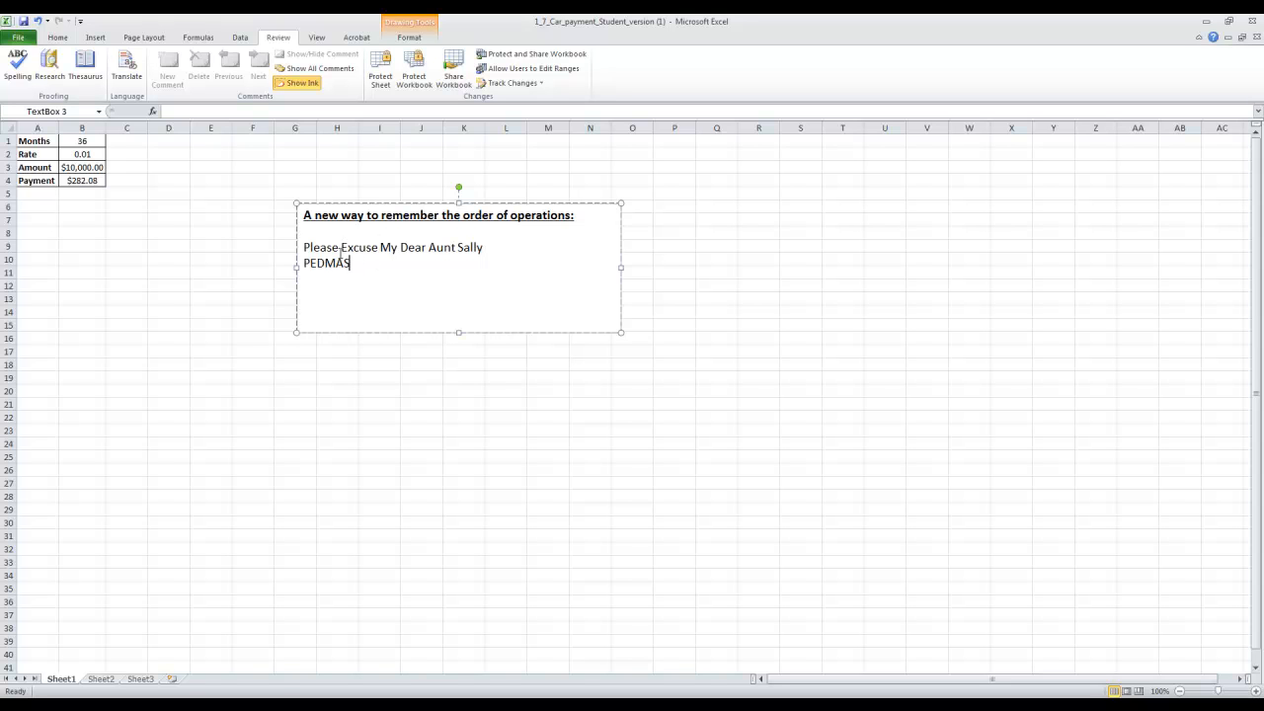
Review the order-of-operations text box and the car payment table on the sheet.
left_click_drag(371, 265, 304, 251)
left_click(406, 289)
left_click(736, 312)
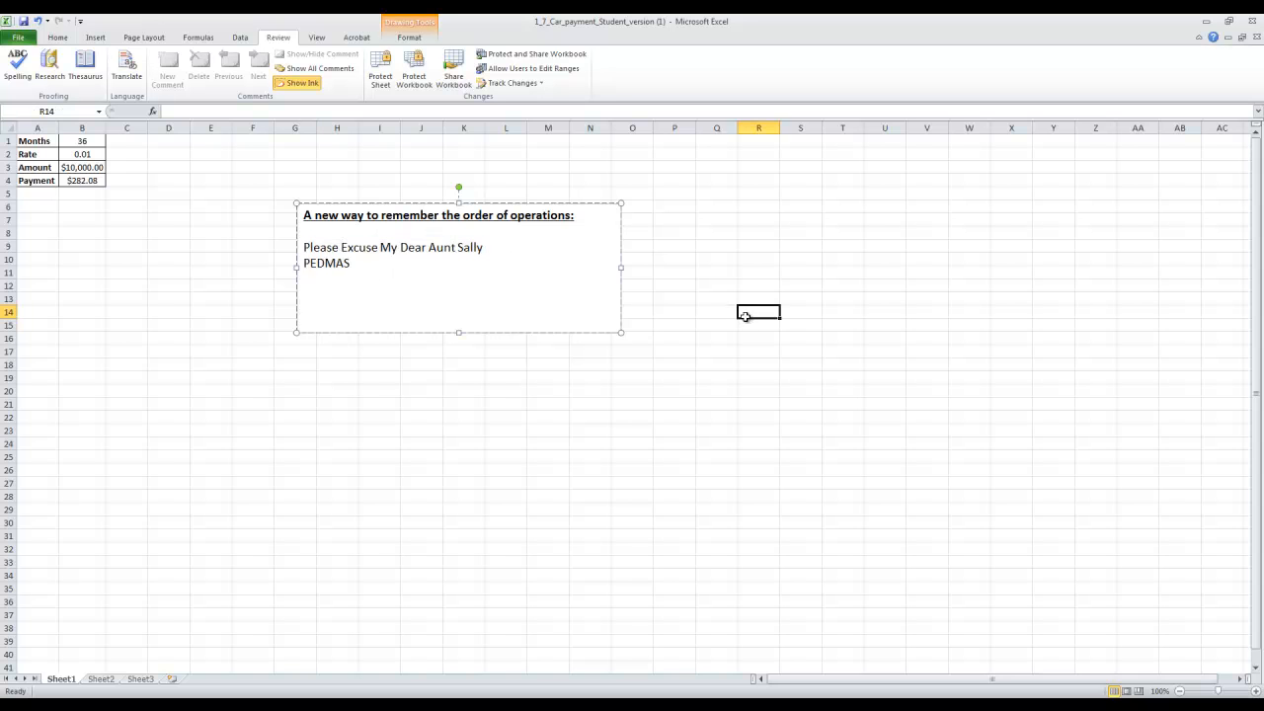
left_click(559, 217)
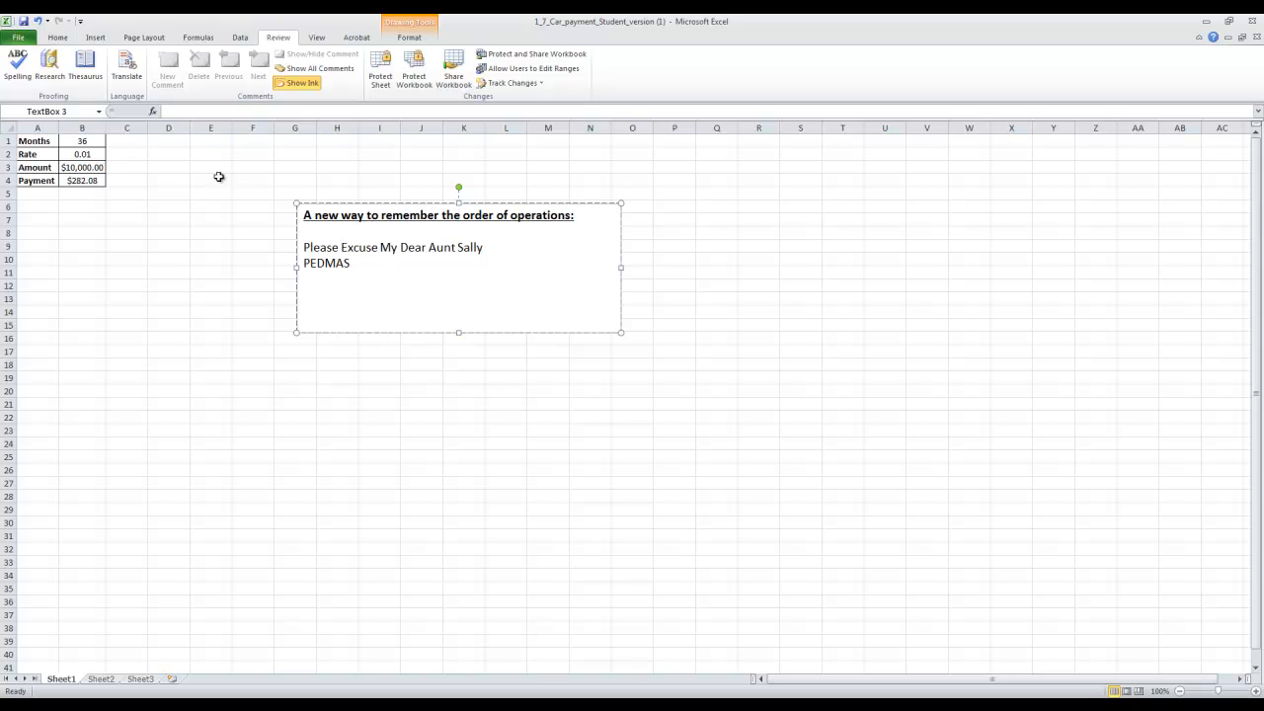
left_click(114, 150)
left_click_drag(137, 226, 18, 131)
left_click_drag(242, 181, 656, 365)
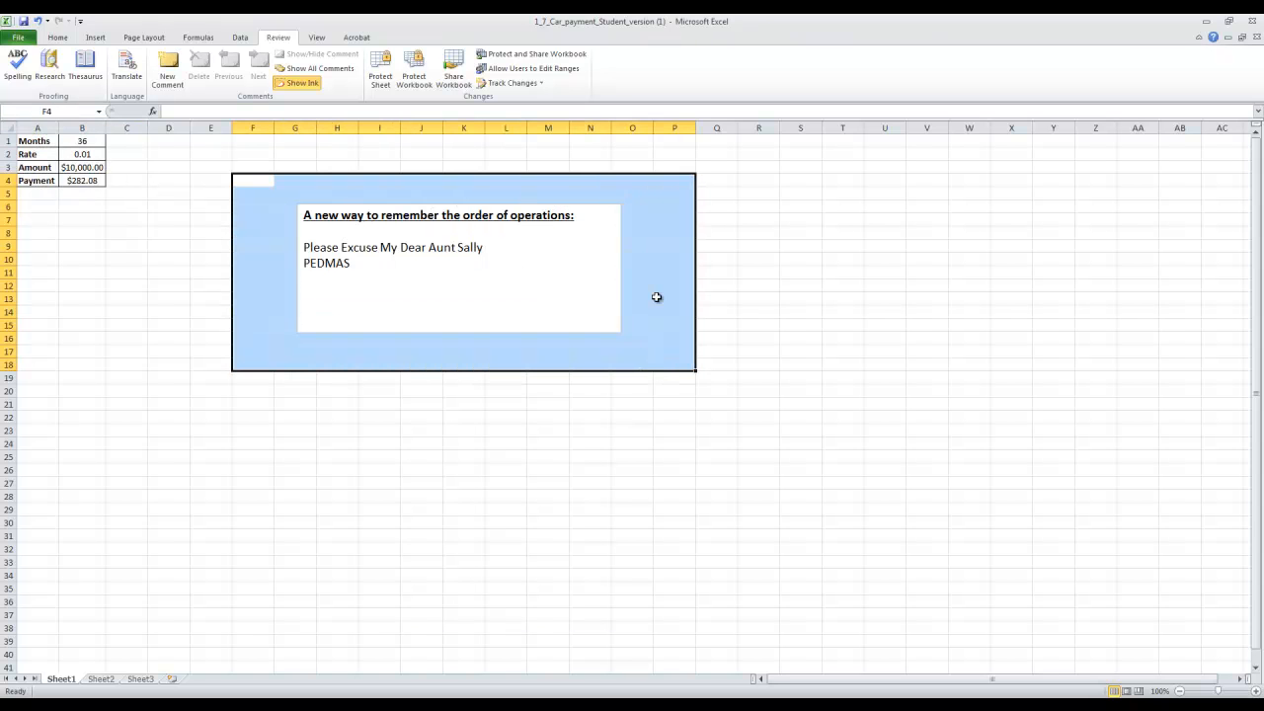
left_click(851, 244)
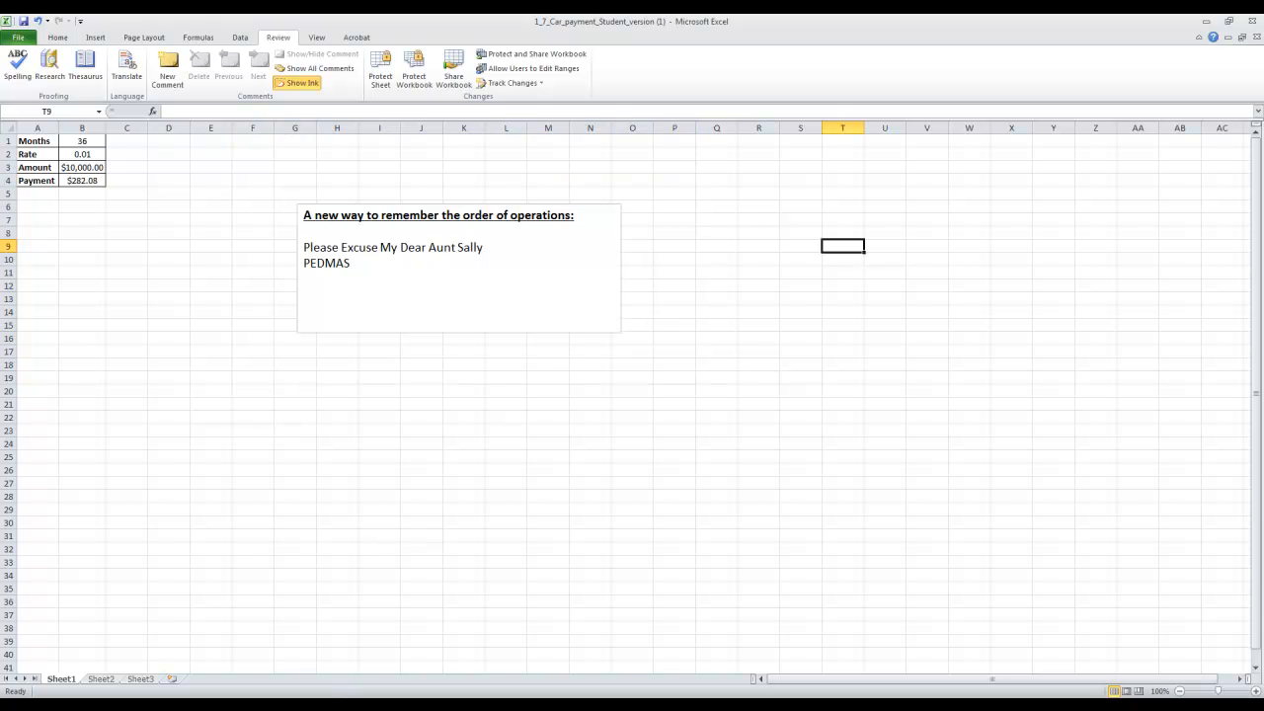
Switch to the ALEKS eBook in Chrome and read the Technology tasks in the 1-7 Portfolio section.
mouse_move(144, 691)
left_click(150, 661)
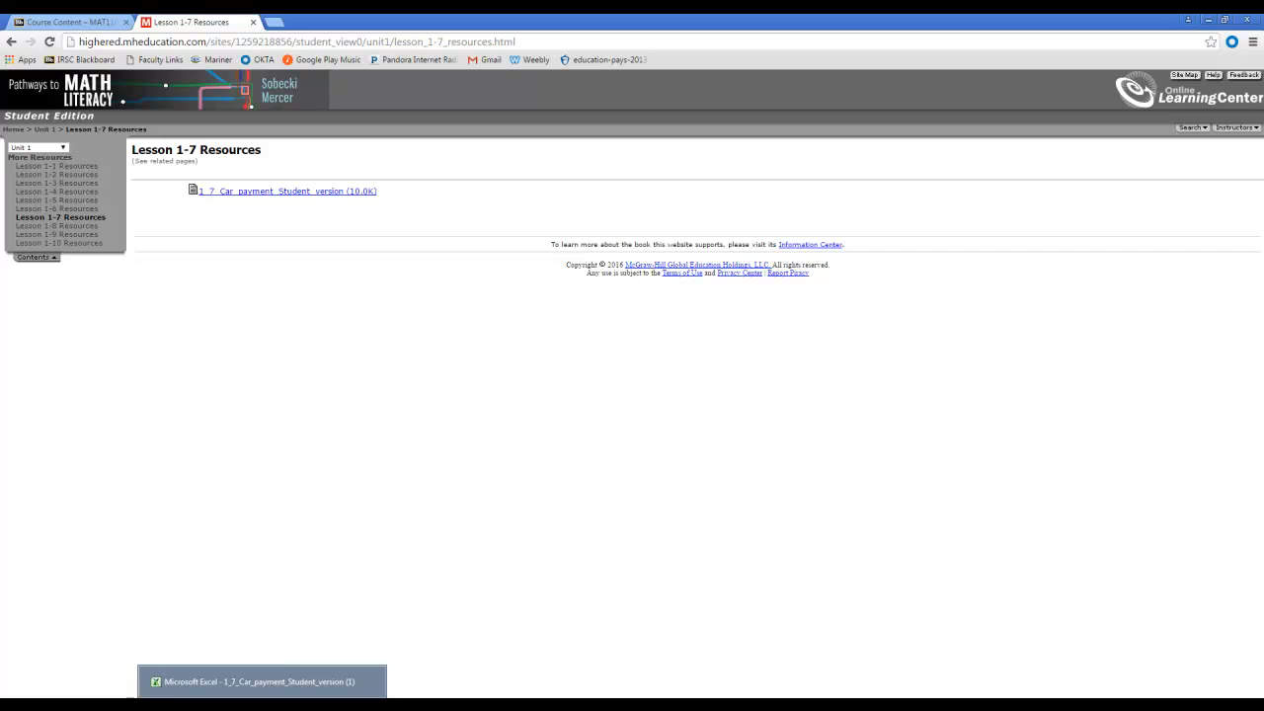
left_click(181, 704)
left_click(163, 681)
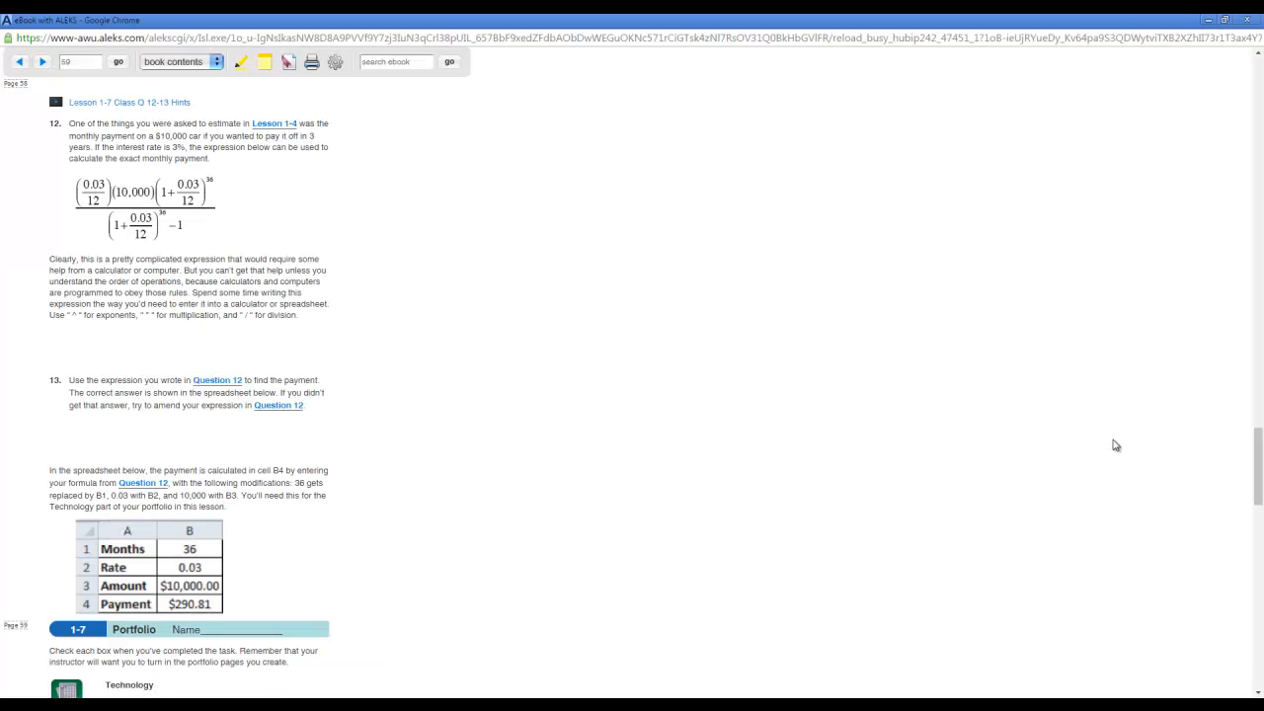
scroll(954, 395, "down", 5)
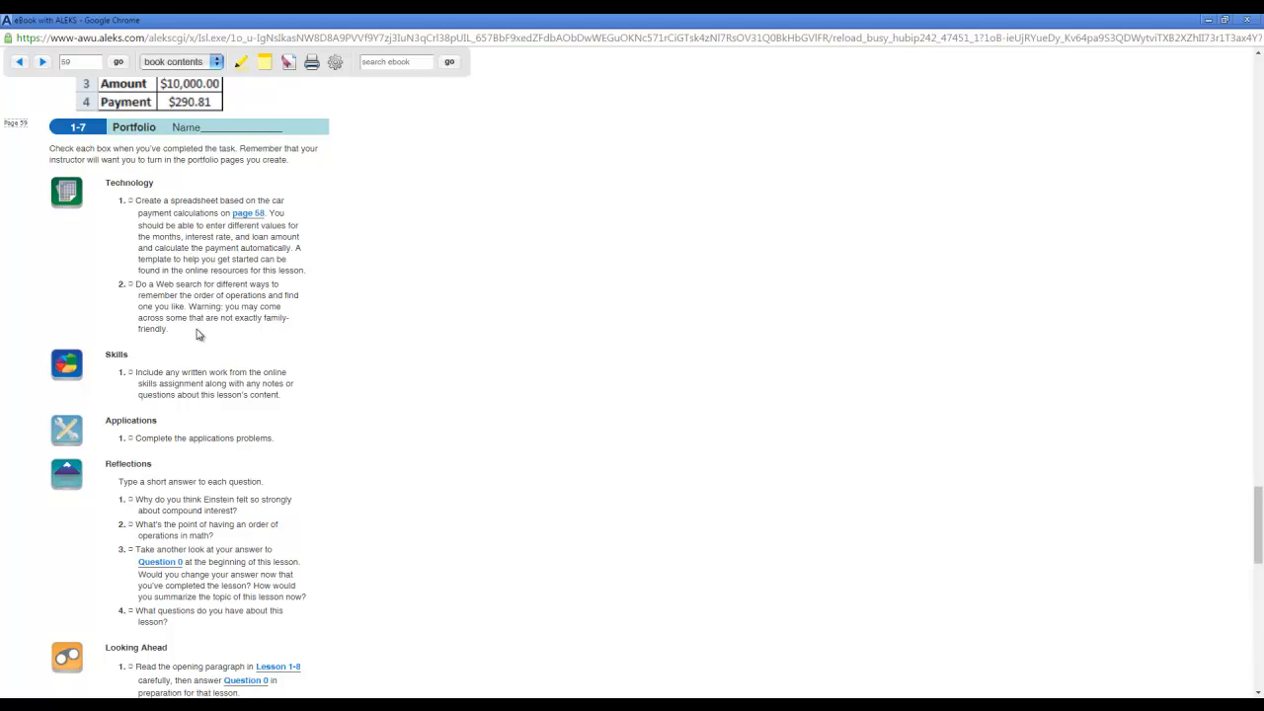
Highlight both Technology tasks in the eBook's 1-7 Portfolio section and return to the car payment workbook in Excel.
left_click_drag(170, 337, 121, 200)
left_click(262, 705)
left_click(262, 681)
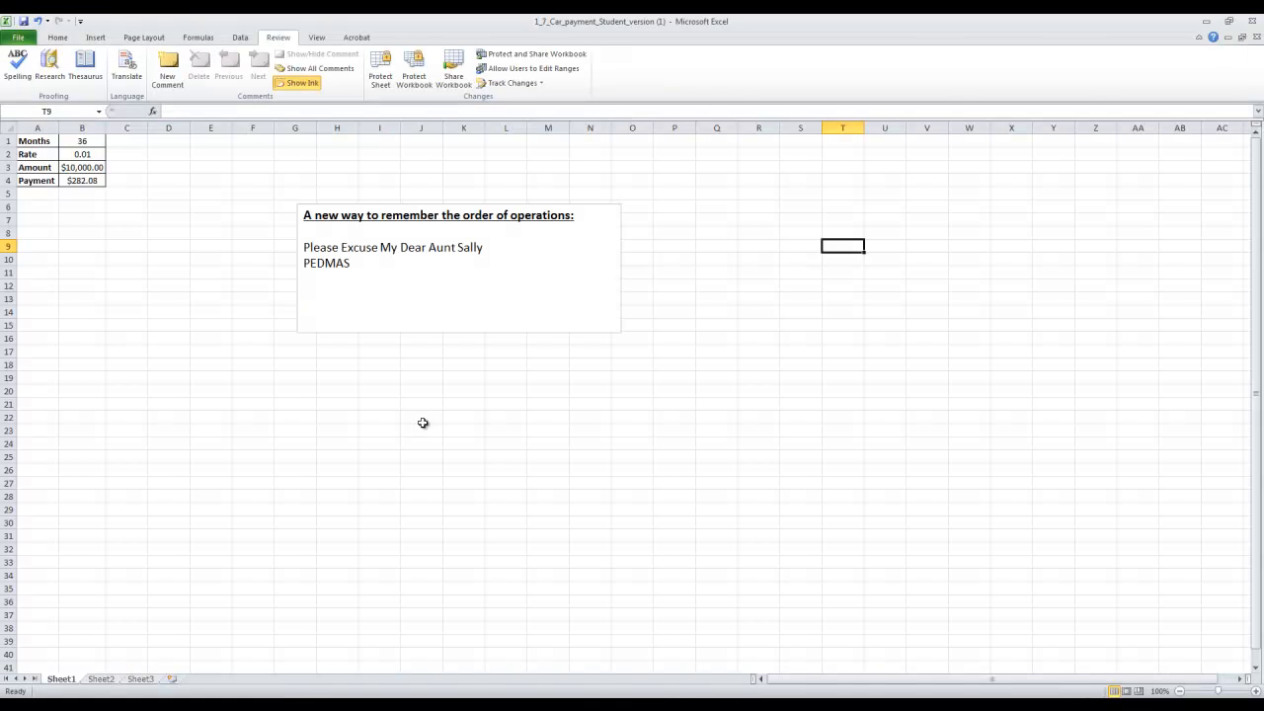
Begin saving a copy of the car payment workbook with the Desktop as the destination folder.
left_click(18, 37)
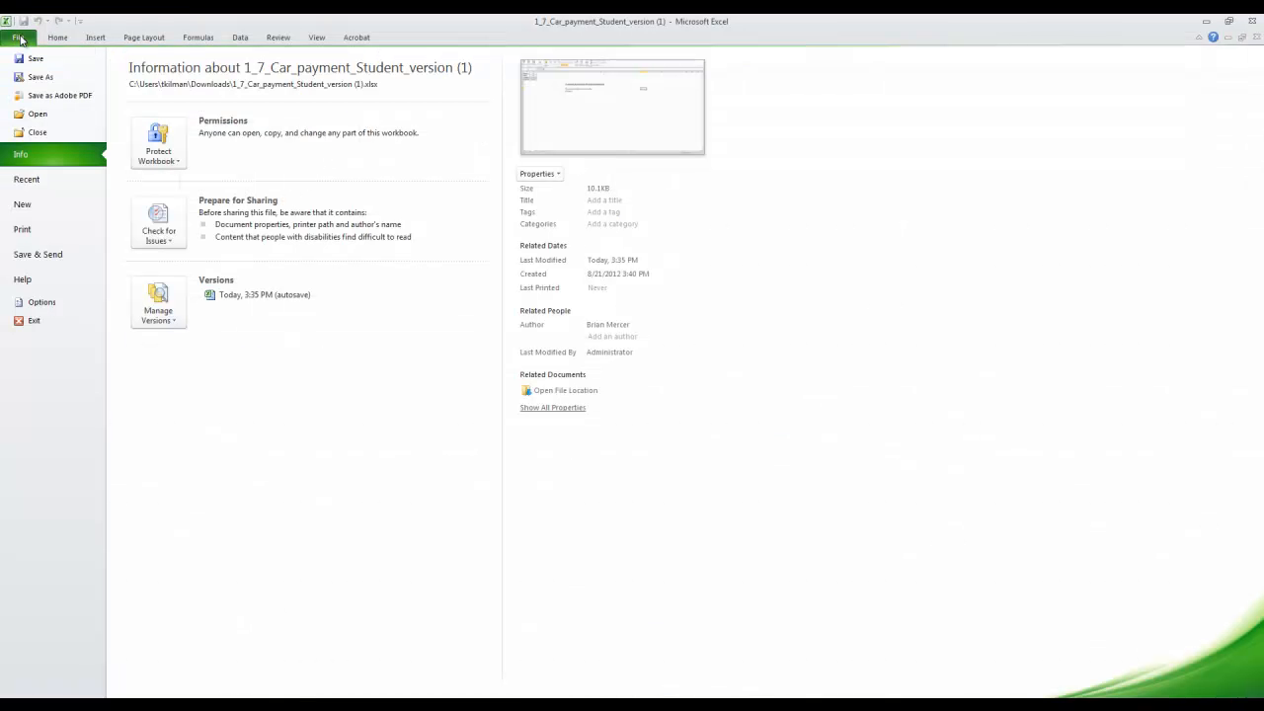
left_click(40, 77)
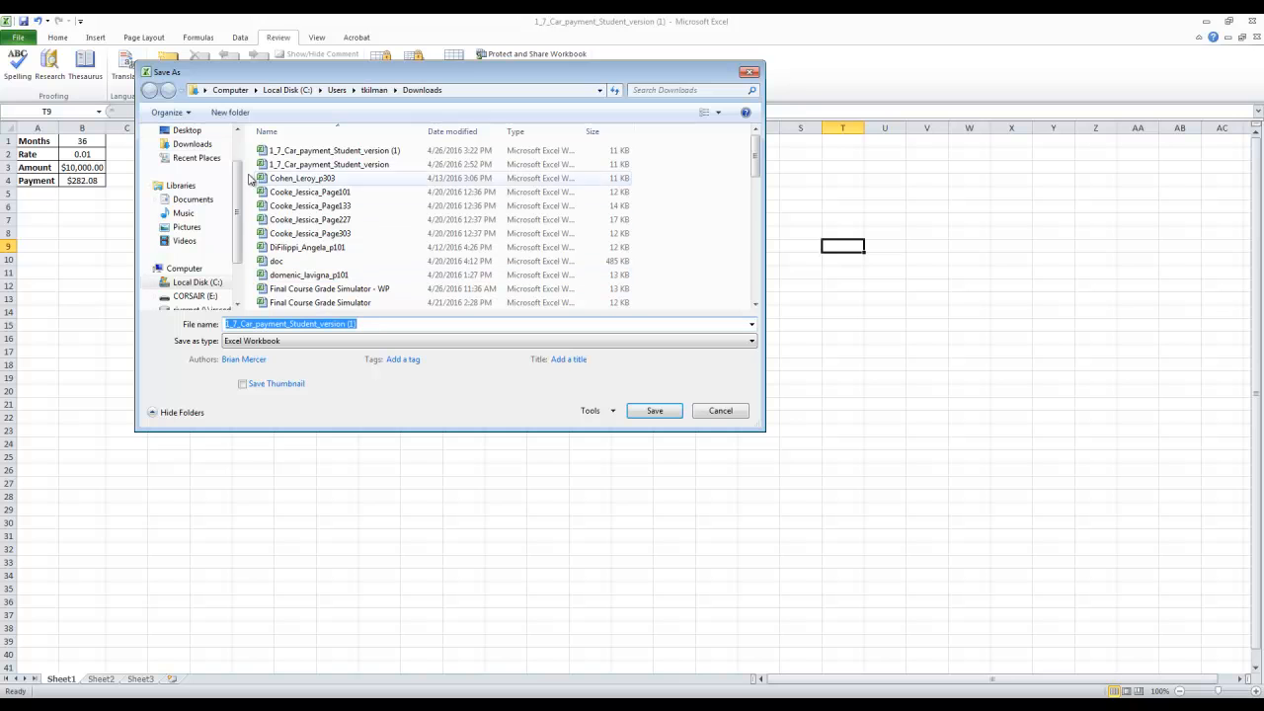
scroll(231, 171, "up", 1)
left_click(189, 158)
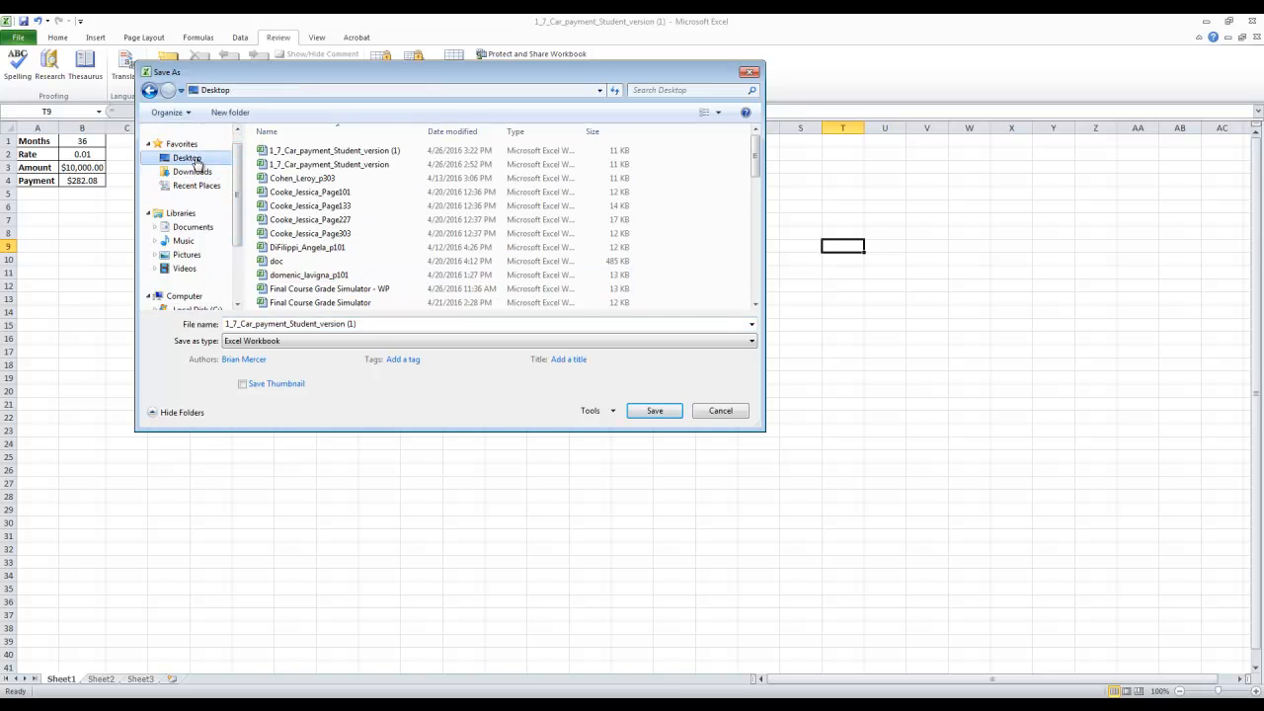
Name the file with the student's last name, first name and page number, separated by underscores and ending in p59.xlsx.
left_click(339, 323)
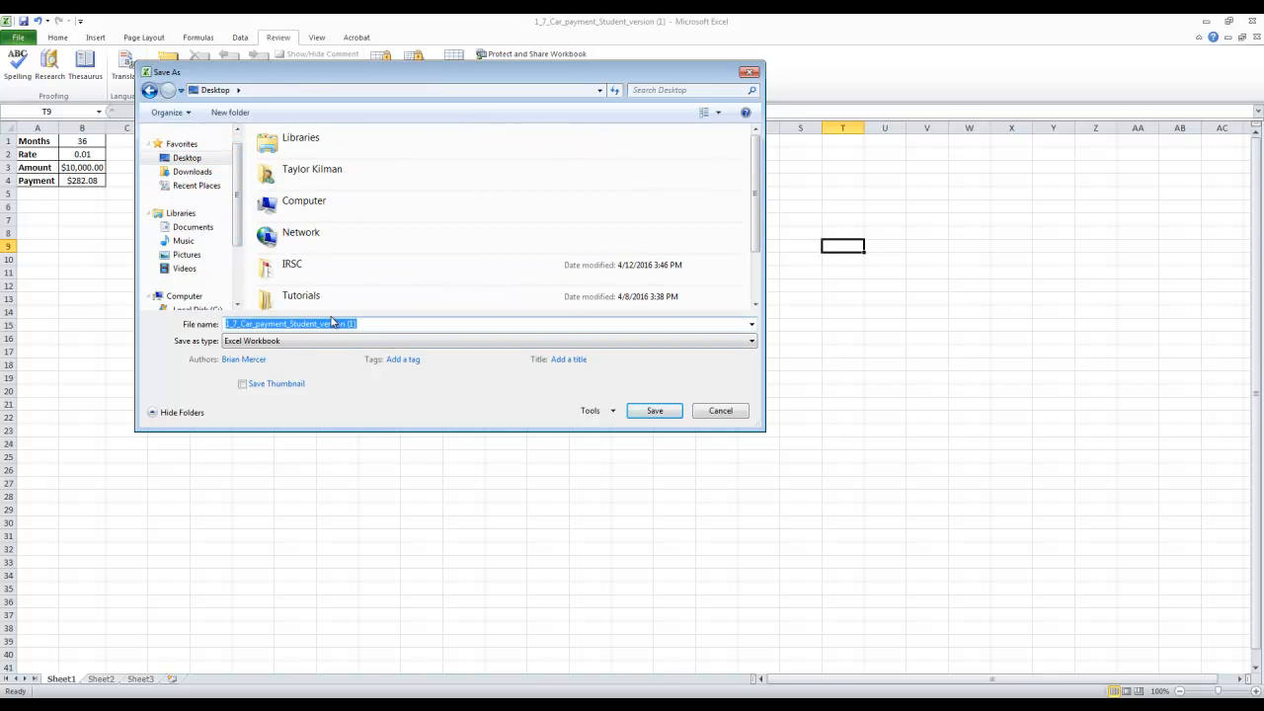
key("BackSpace")
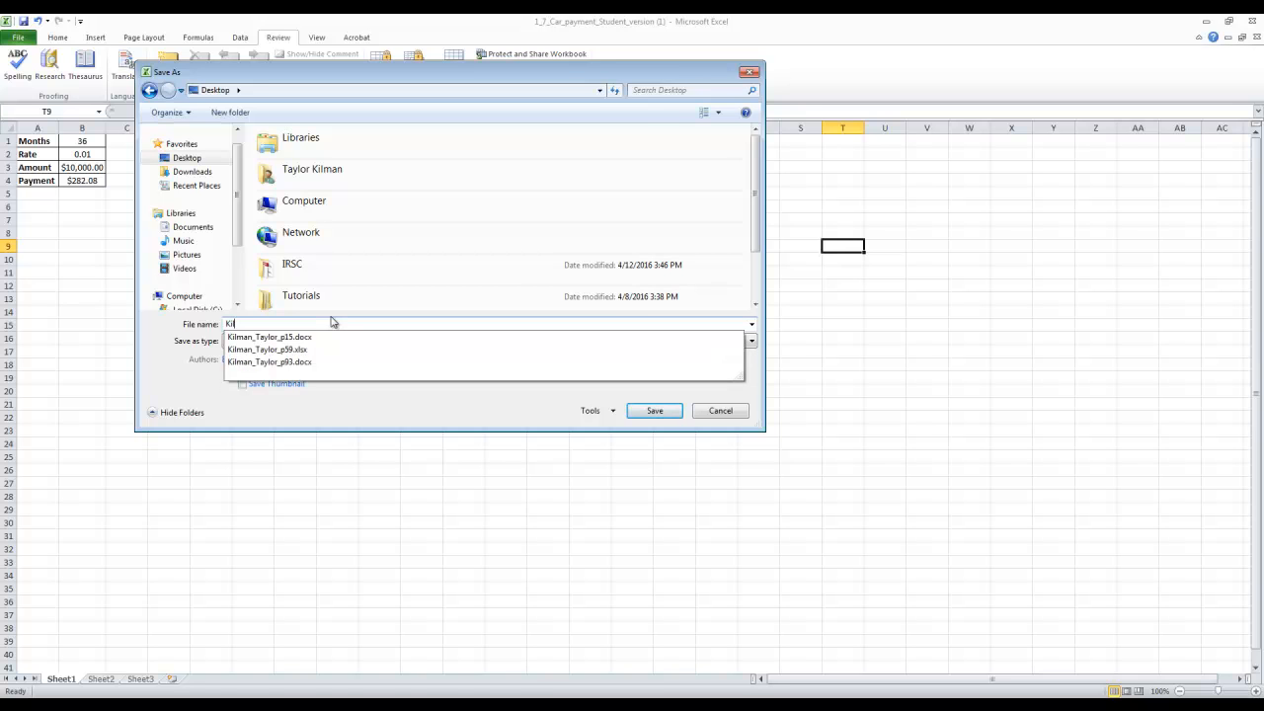
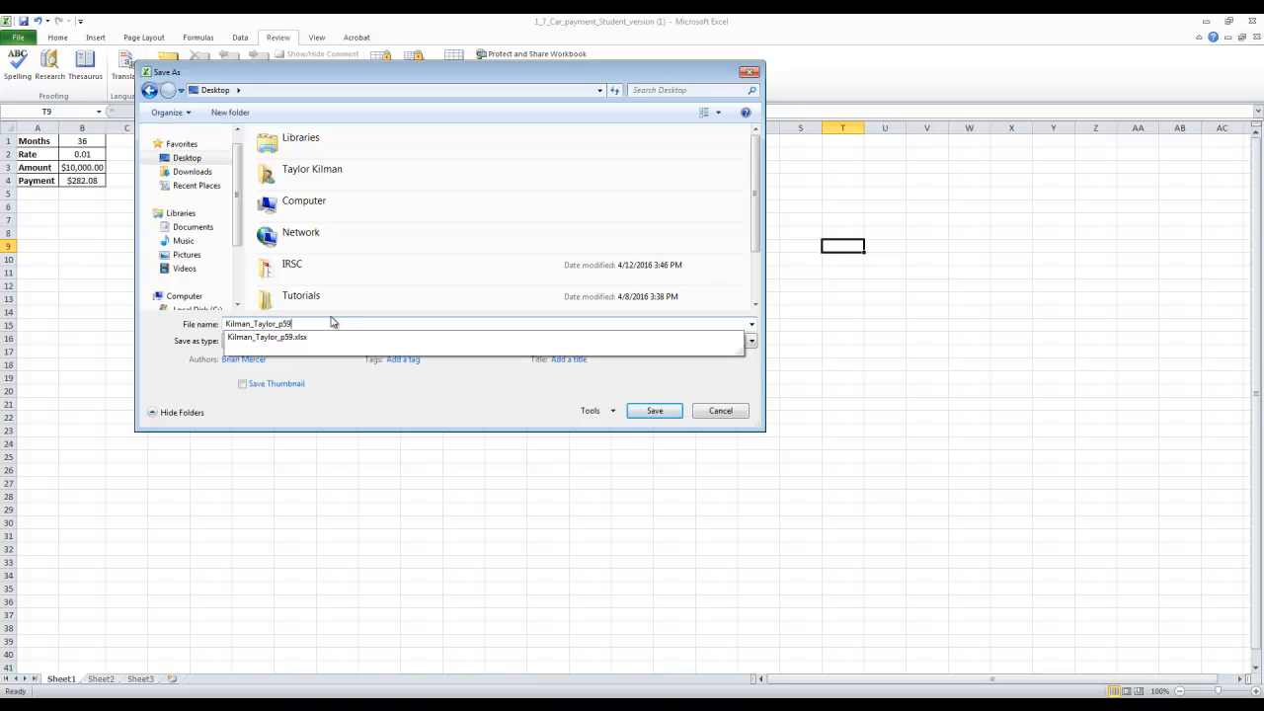
left_click(302, 339)
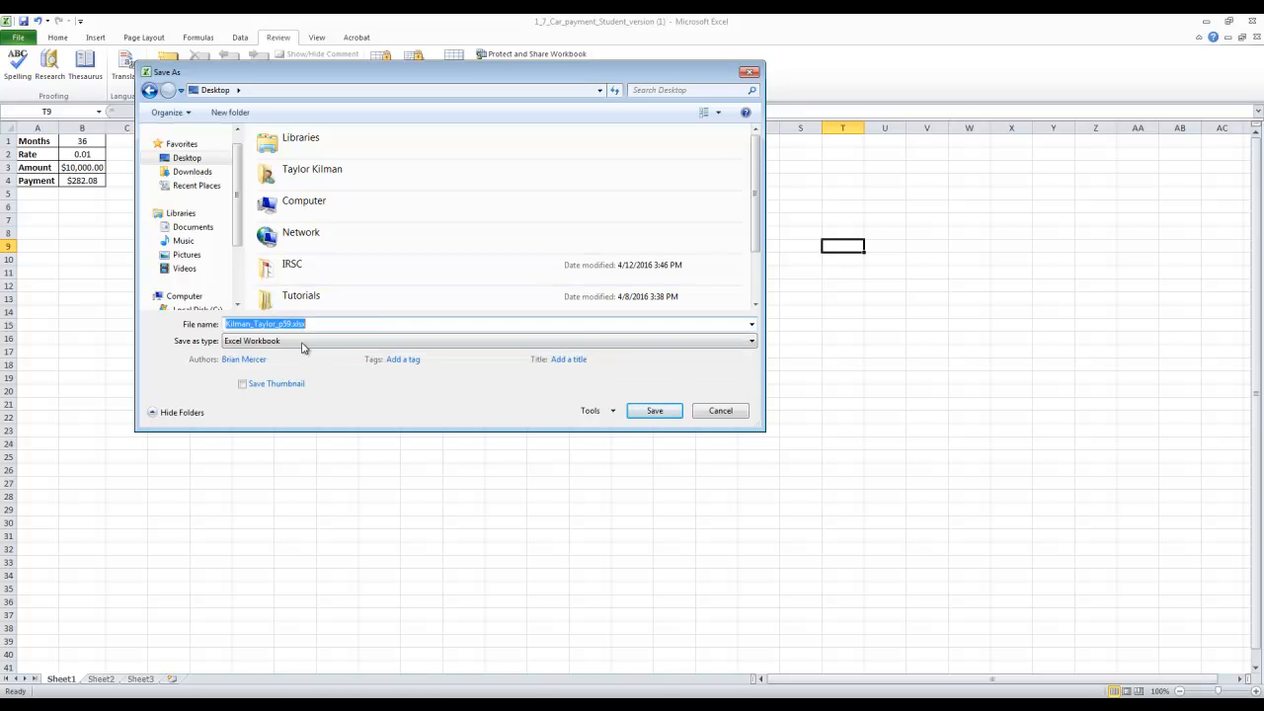
Check the available file formats, keep Excel Workbook as the type and save the file to the Desktop.
left_click(750, 341)
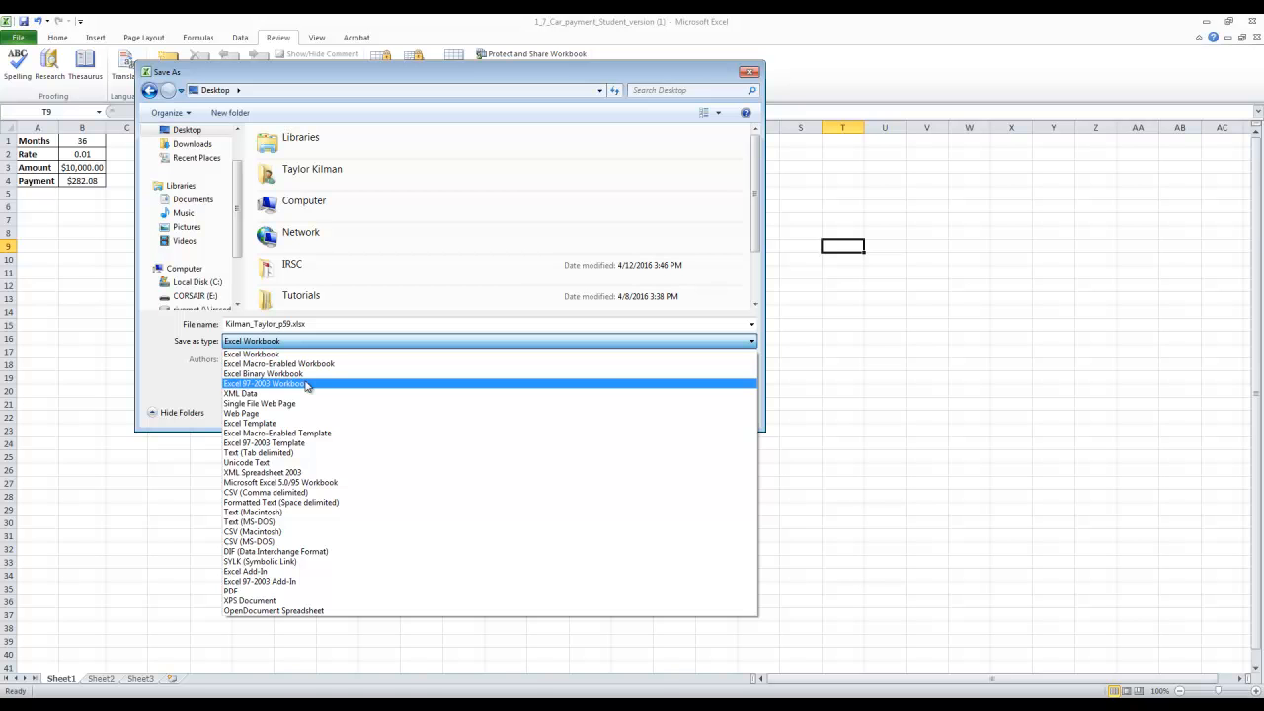
left_click(195, 379)
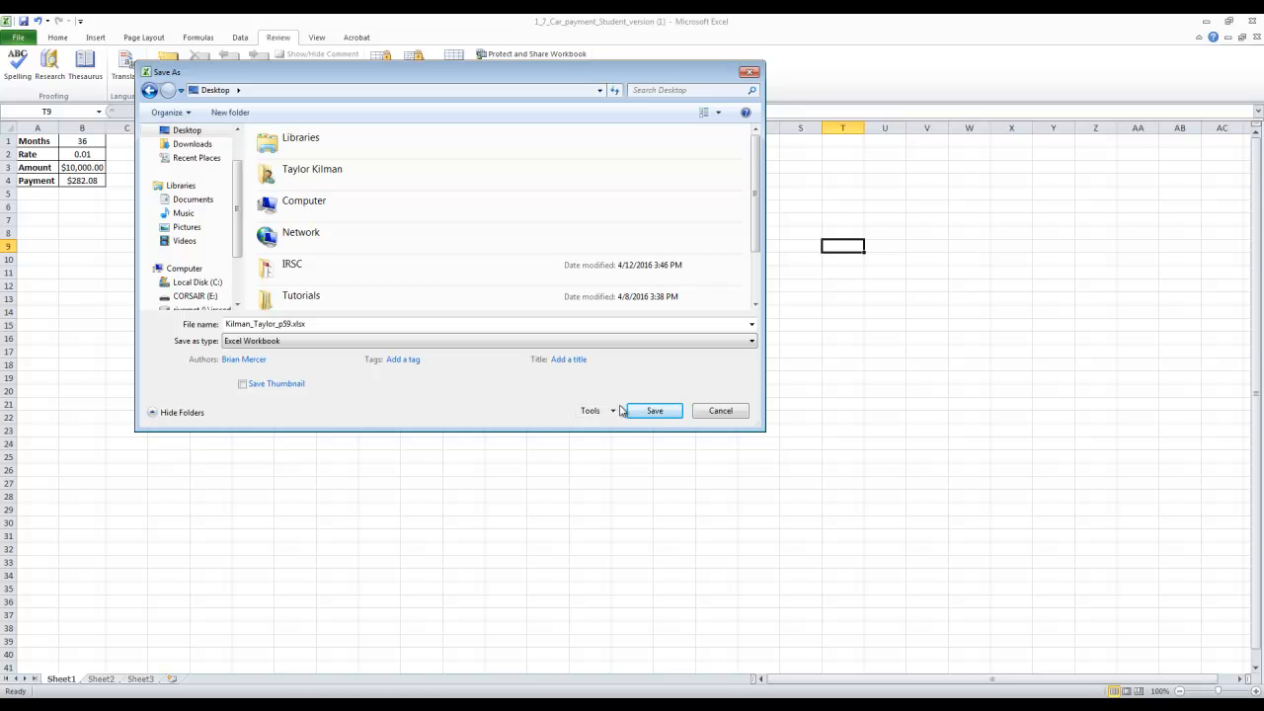
left_click(676, 415)
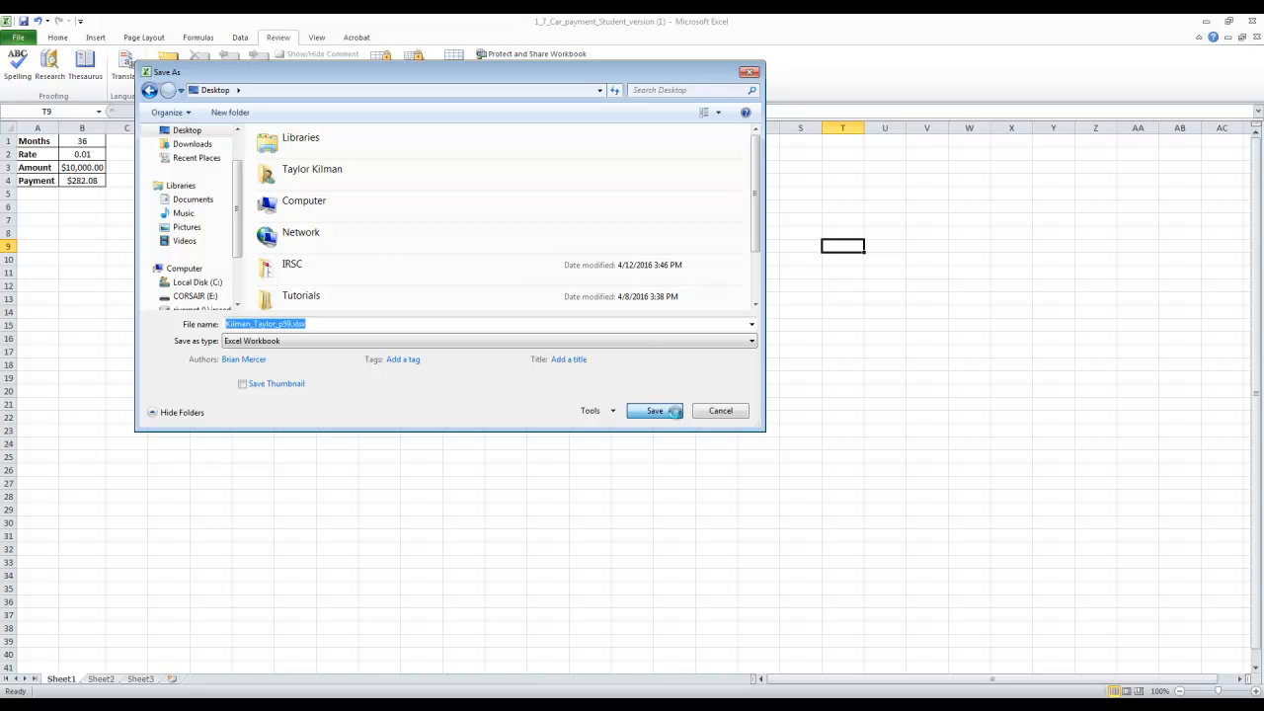
left_click(666, 367)
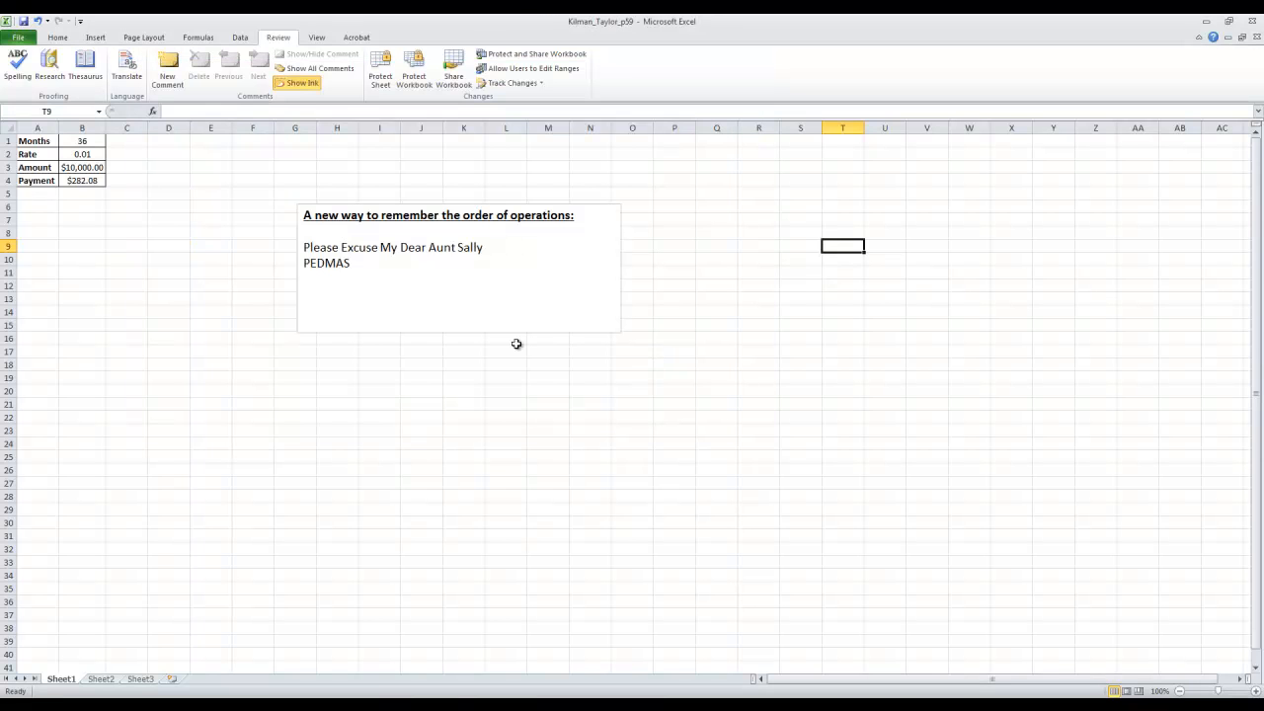
Close the saved workbook in Excel and the Lesson 1-7 Resources page in the other Chrome window.
left_click(1252, 20)
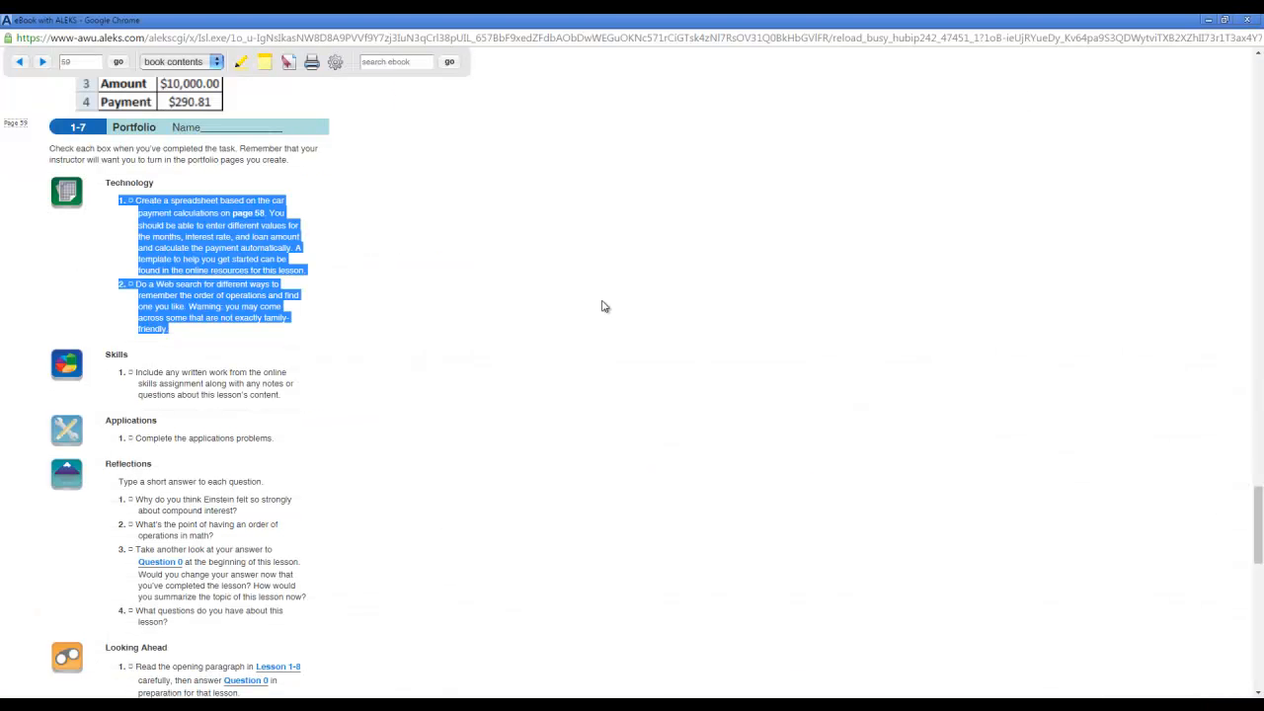
left_click(181, 705)
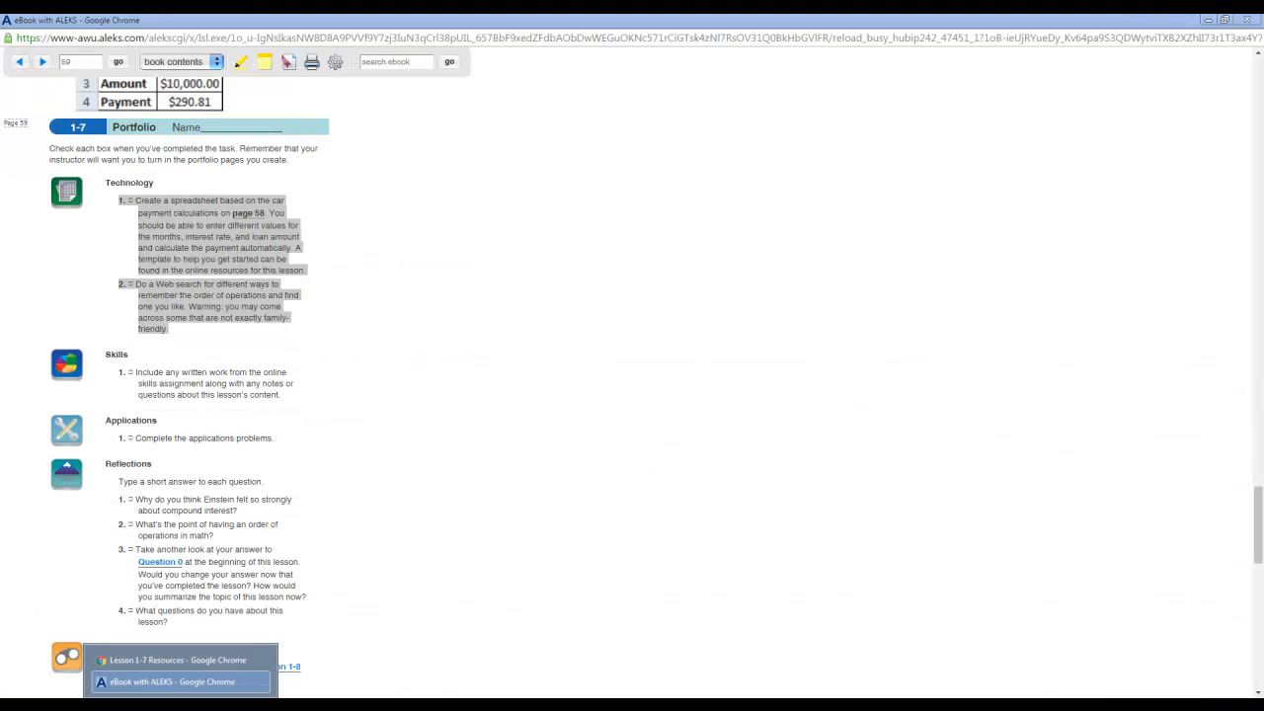
left_click(180, 662)
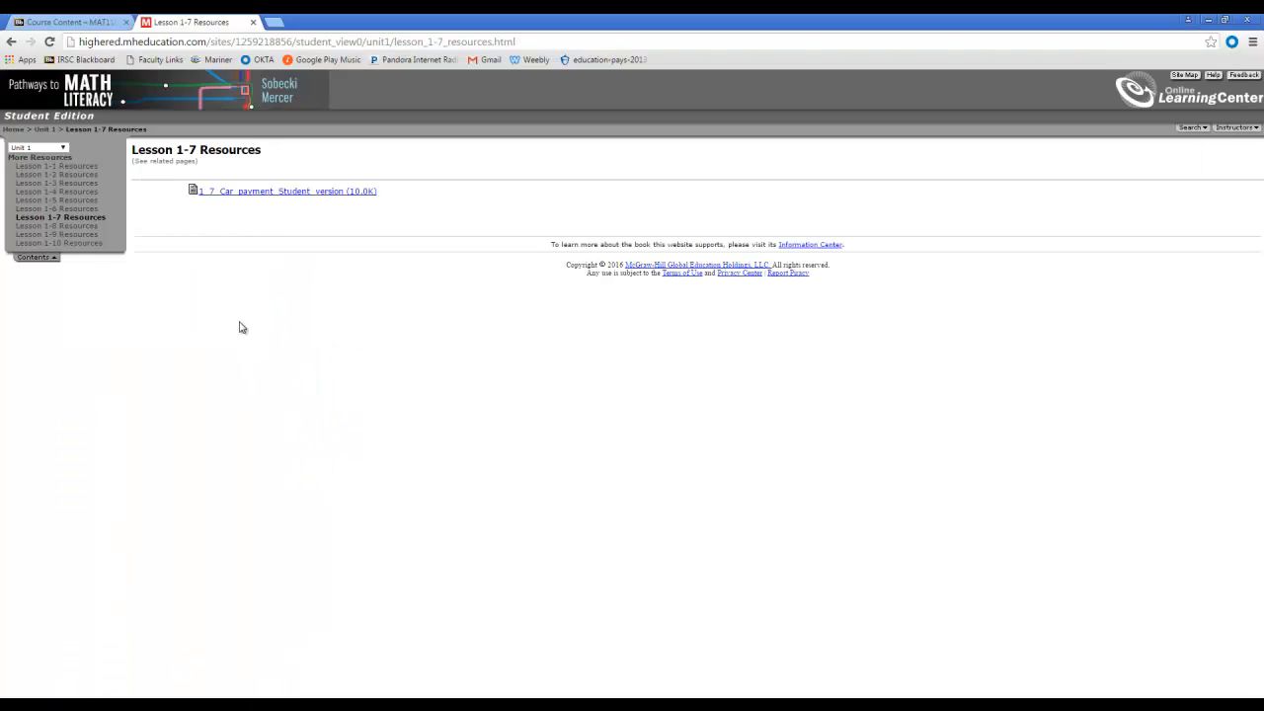
left_click(252, 22)
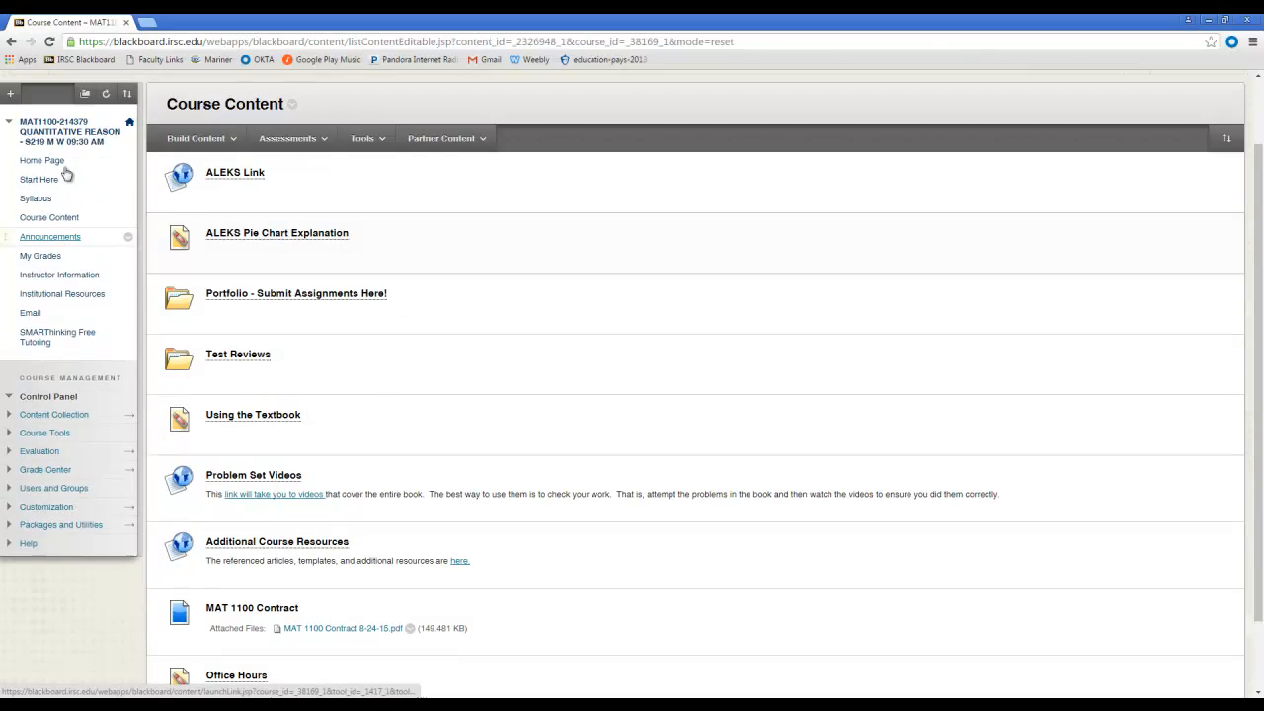
Open the "Page 59, Lesson 1.7, Technology 1 & 2" assignment from the Portfolio - Submit Assignments Here! folder in Blackboard.
scroll(228, 257, "up", 3)
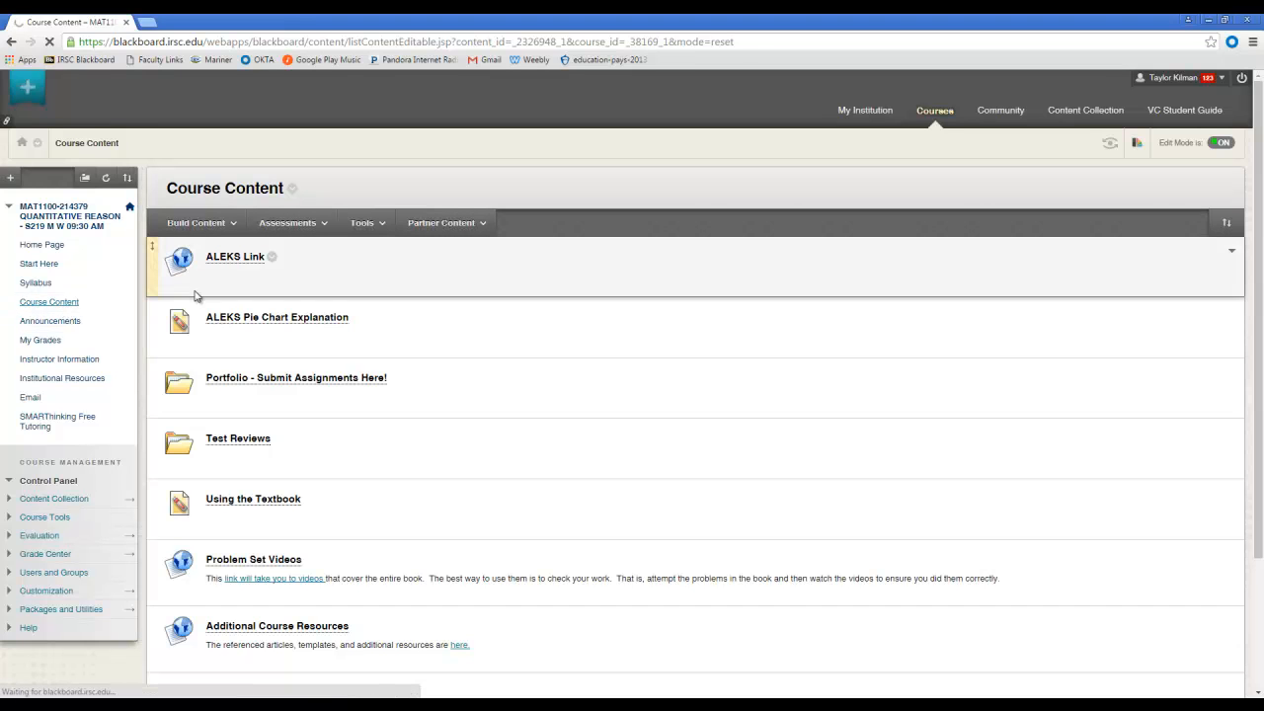
left_click(289, 378)
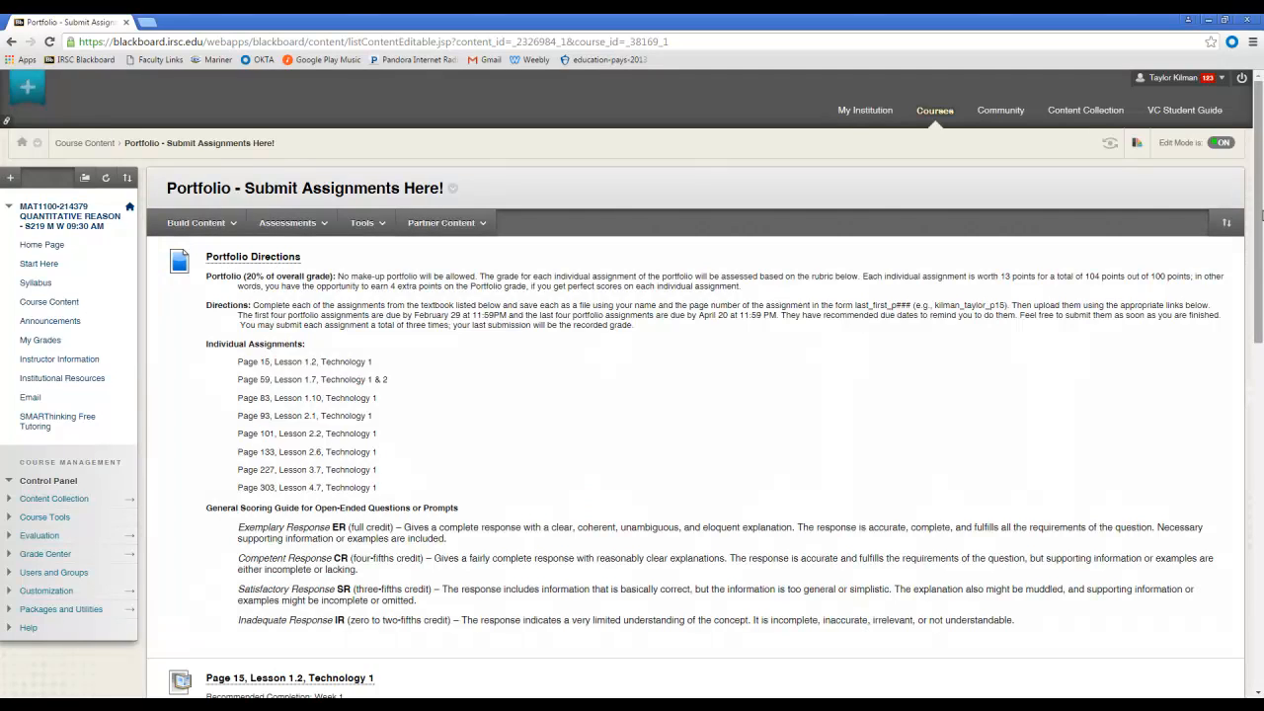
left_click_drag(1261, 197, 1261, 423)
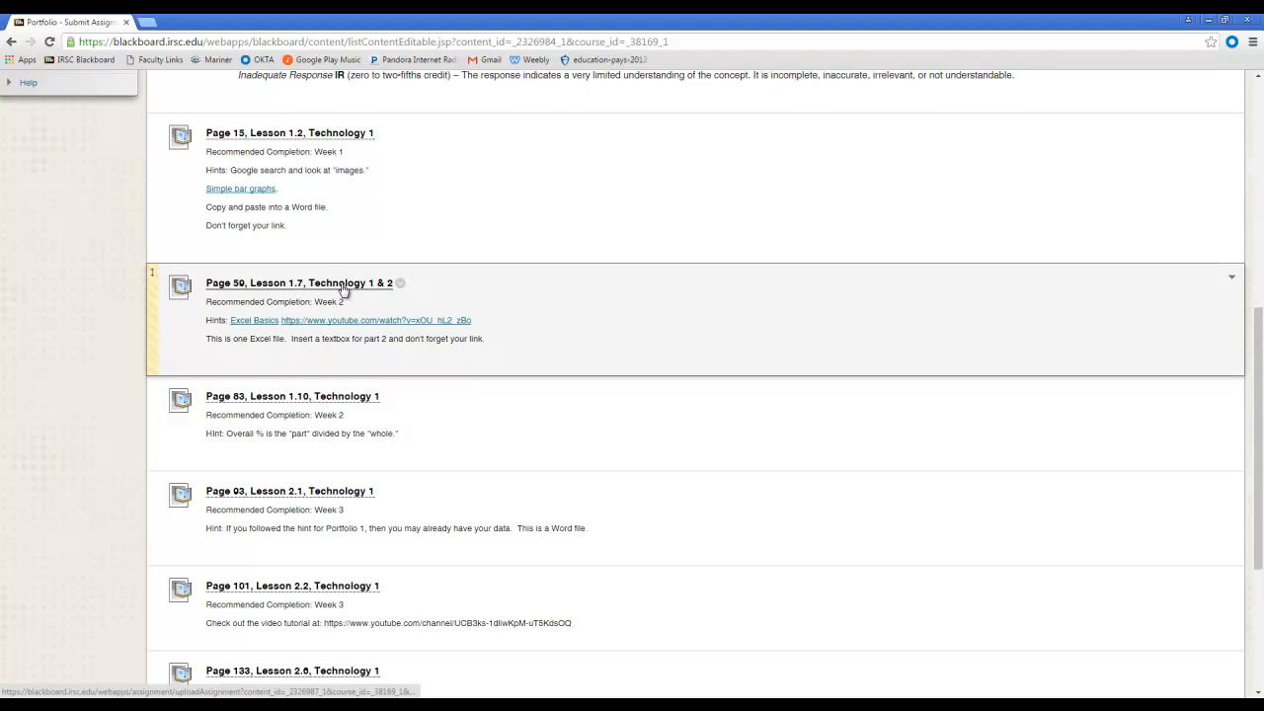
left_click(342, 284)
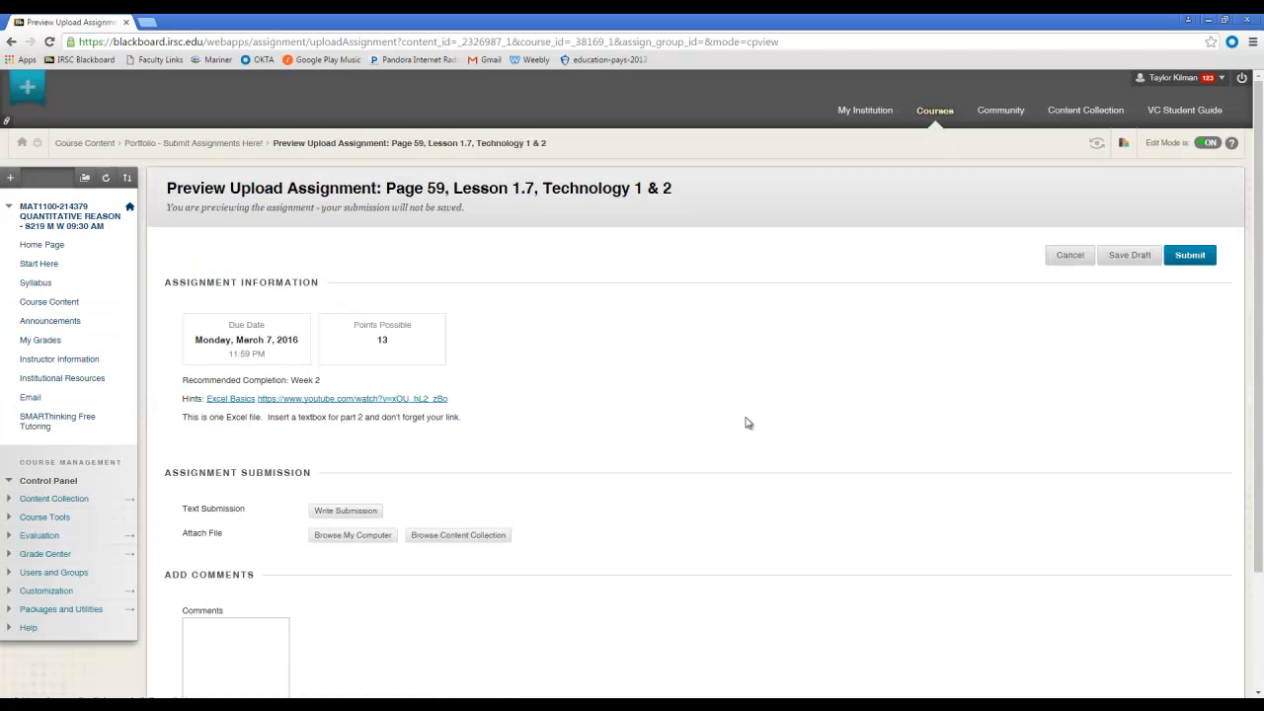
Attach the saved p59 Excel workbook from the computer to the Page 59 assignment submission.
left_click(326, 538)
left_click_drag(622, 111, 623, 223)
double_click(355, 225)
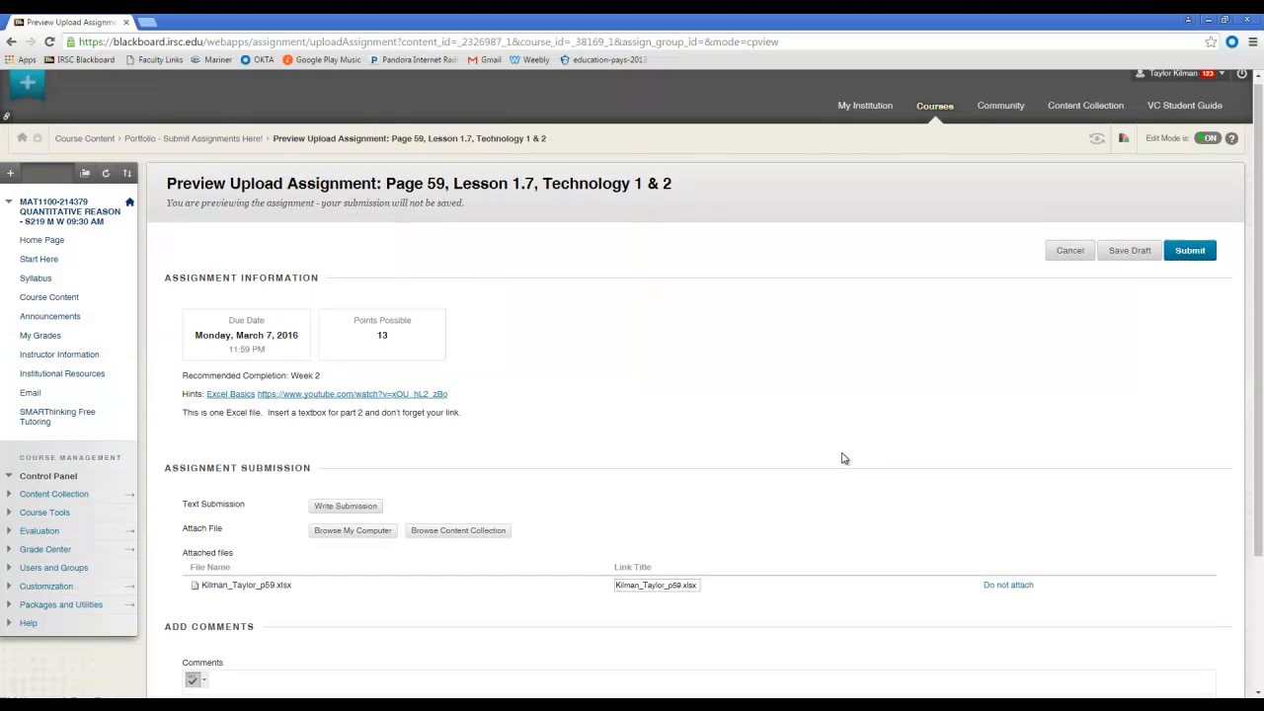
scroll(838, 457, "down", 2)
scroll(910, 353, "up", 2)
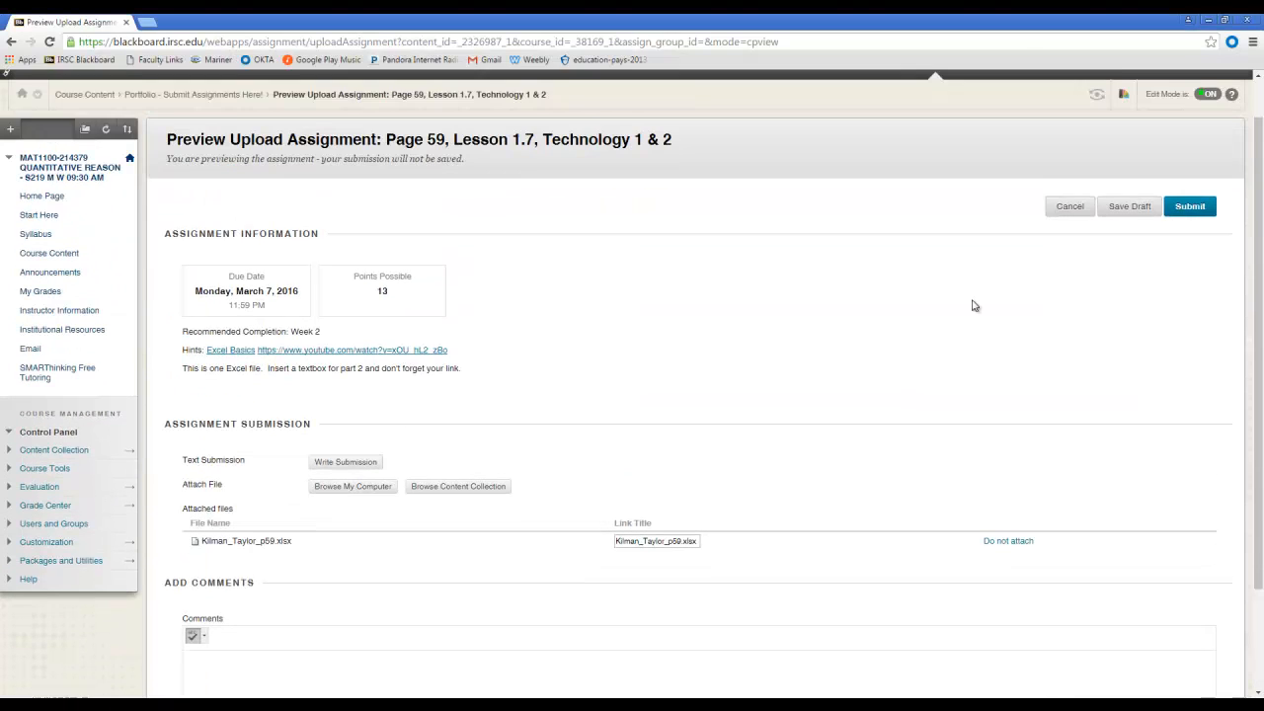